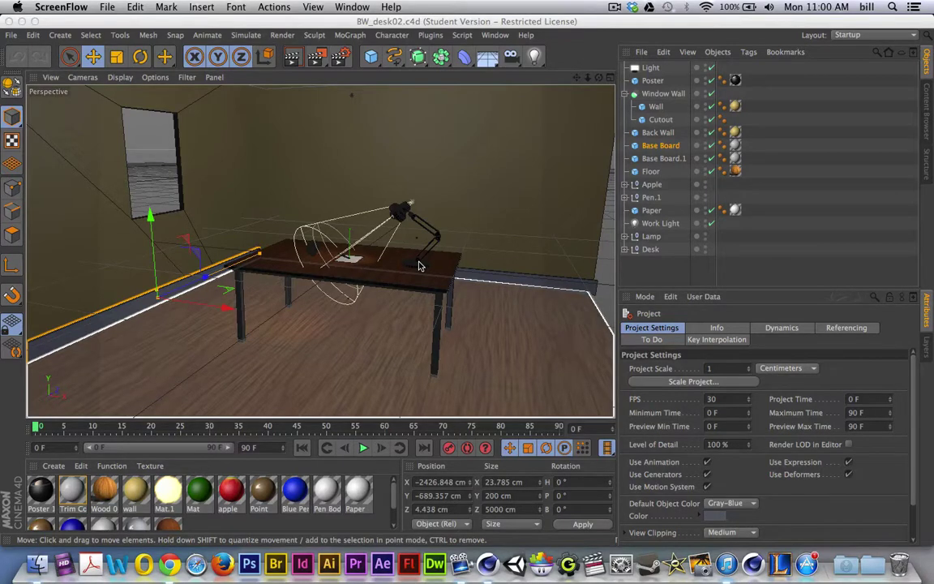
Add a cylinder primitive over the paper on the desk and raise it to a Y position of about 118 cm
scroll(377, 249, "up", 5)
scroll(377, 249, "down", 4)
left_click_drag(377, 249, 397, 277, "alt")
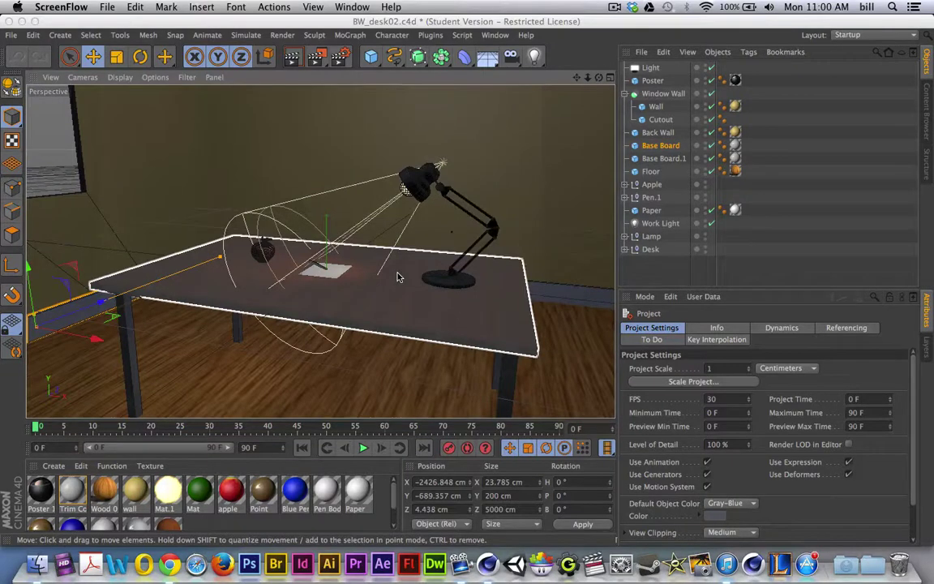
left_click(371, 56)
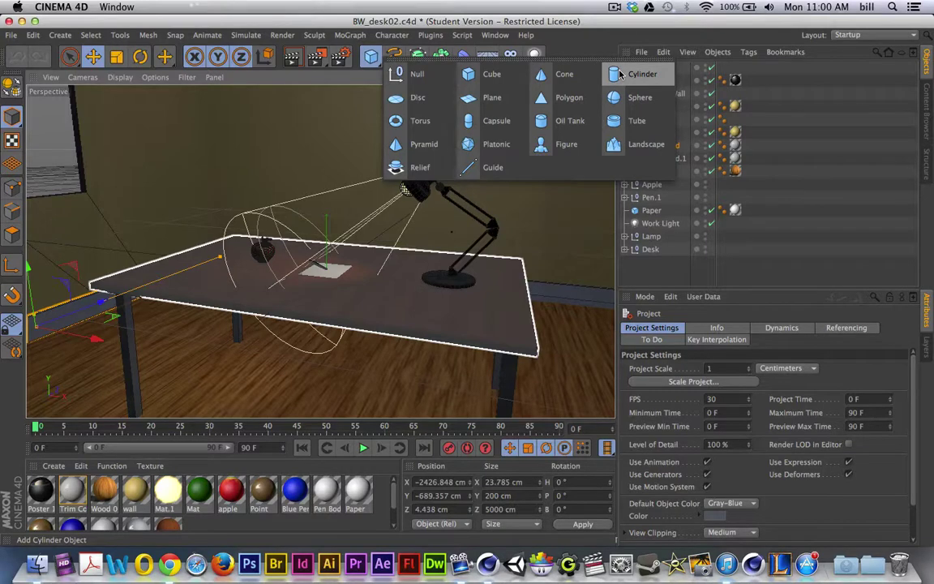
left_click(621, 75)
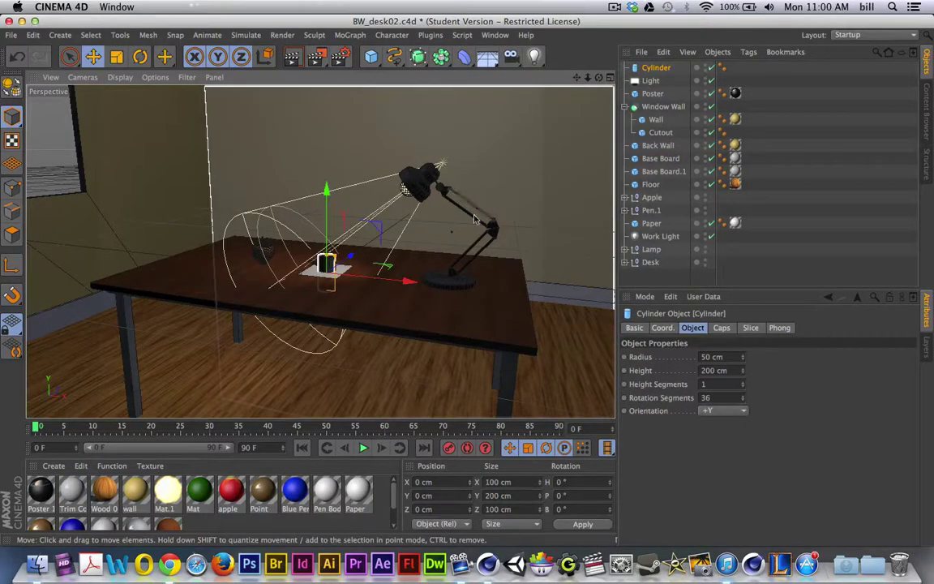
left_click_drag(325, 185, 324, 162)
key("o")
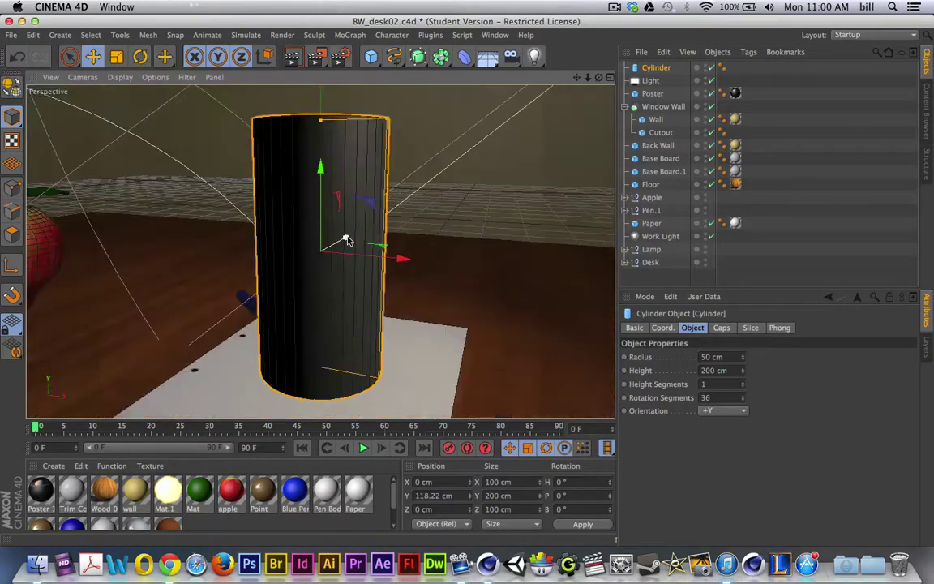
Set the cylinder's height to 90 cm and lower it to the paper, at a Y position of about 57.6 cm
scroll(347, 240, "down", 5)
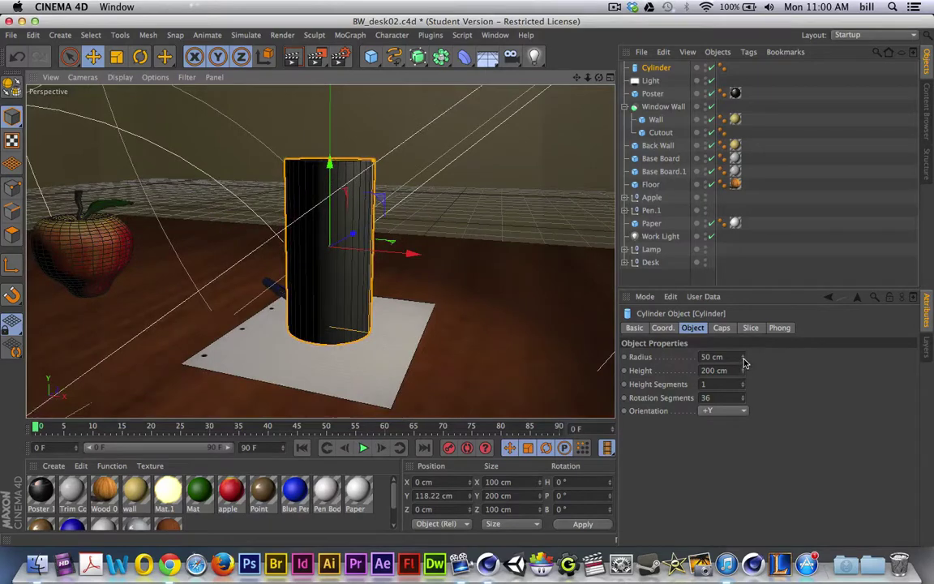
left_click_drag(743, 371, 694, 371)
left_click_drag(331, 165, 332, 216)
left_click_drag(387, 208, 329, 349, "alt")
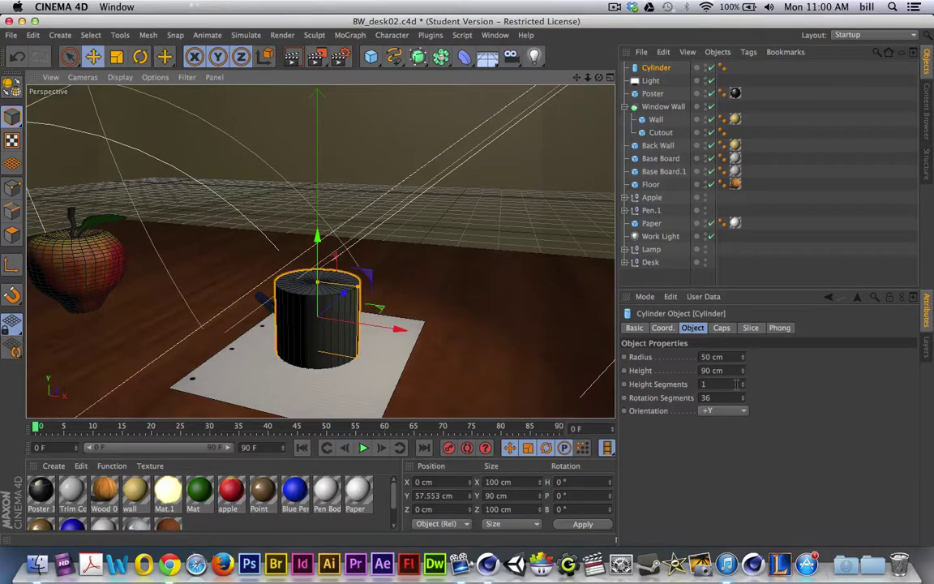
Set the cylinder's height segments to 3
left_click(742, 386)
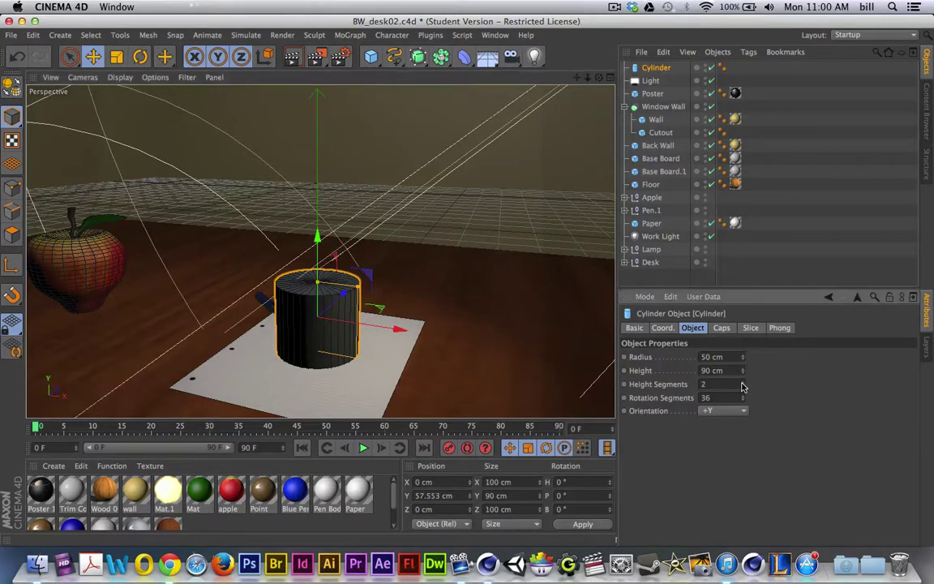
key("o")
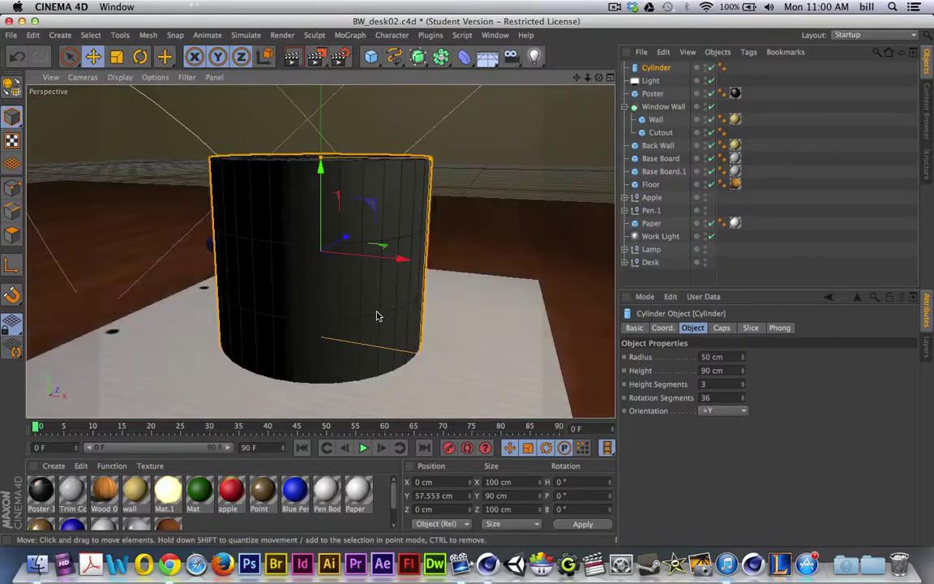
left_click_drag(415, 315, 415, 271, "alt")
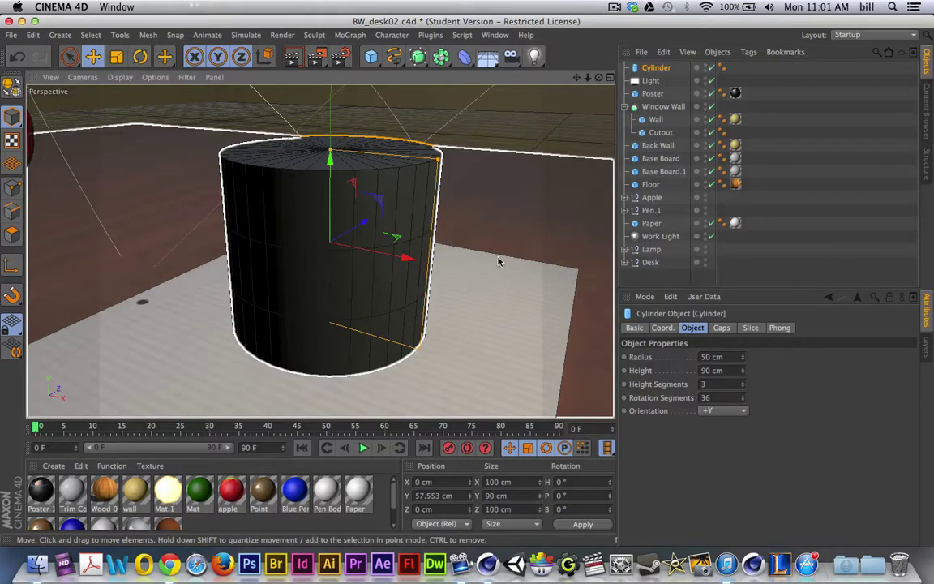
left_click_drag(421, 258, 355, 244, "alt")
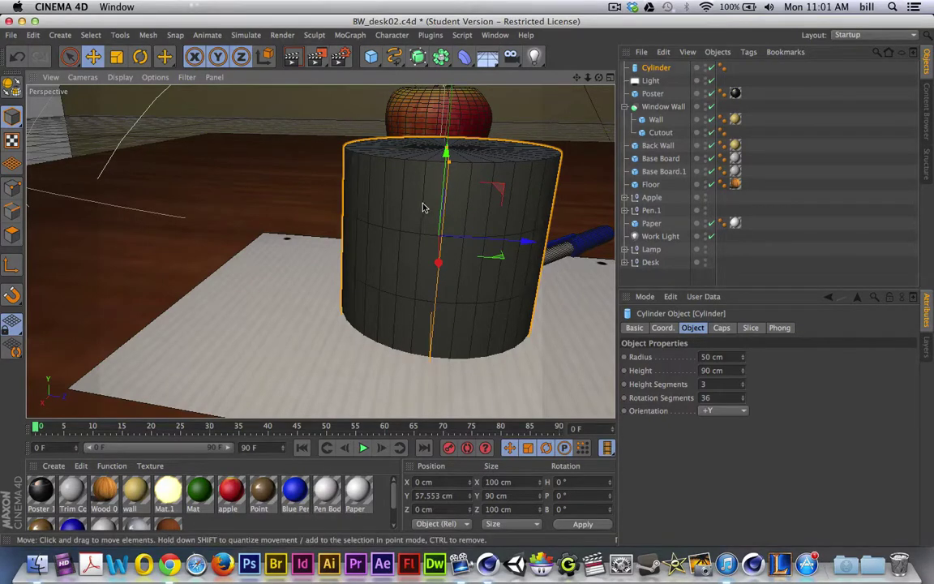
Sketch a mug handle with Doodle Paint along the cylinder's side, with a small rectangle at its upper and lower attachment points
left_click(120, 35)
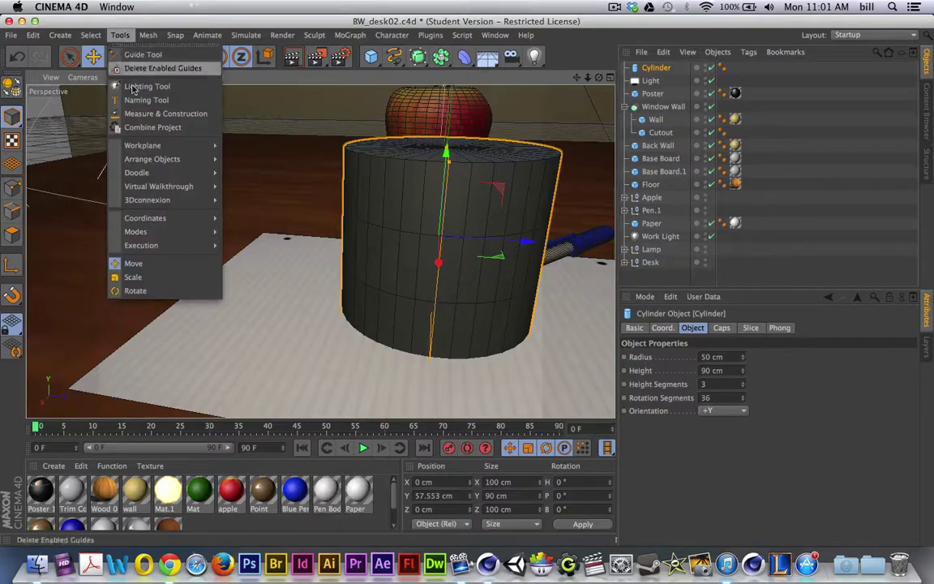
mouse_move(178, 173)
left_click(243, 173)
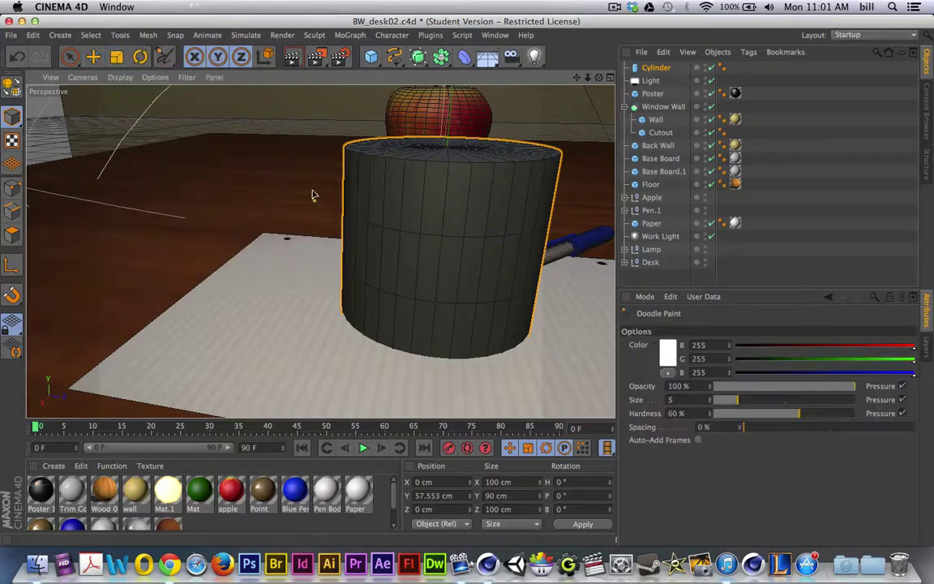
left_click_drag(442, 217, 559, 213, "alt")
mouse_move(430, 194)
left_mouse_down()
mouse_move(454, 195)
mouse_move(463, 215)
mouse_move(428, 218)
mouse_move(430, 193)
mouse_move(492, 221)
mouse_move(503, 260)
mouse_move(498, 313)
mouse_move(454, 329)
mouse_move(414, 325)
mouse_move(417, 340)
mouse_move(443, 339)
mouse_move(435, 318)
mouse_move(414, 313)
left_mouse_up()
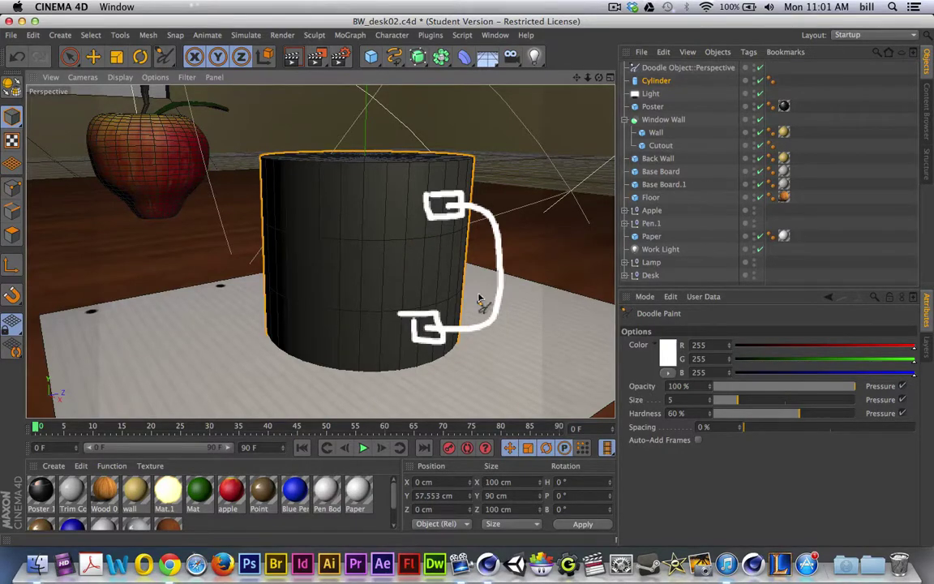
Delete the doodle object holding the handle sketch and return to the Move tool
left_click(658, 69)
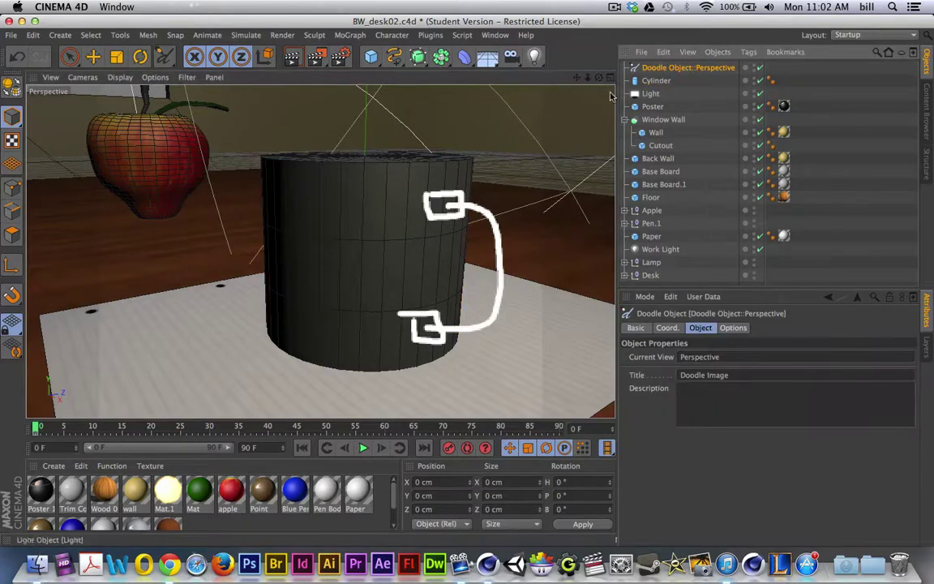
key("Delete")
left_click(97, 58)
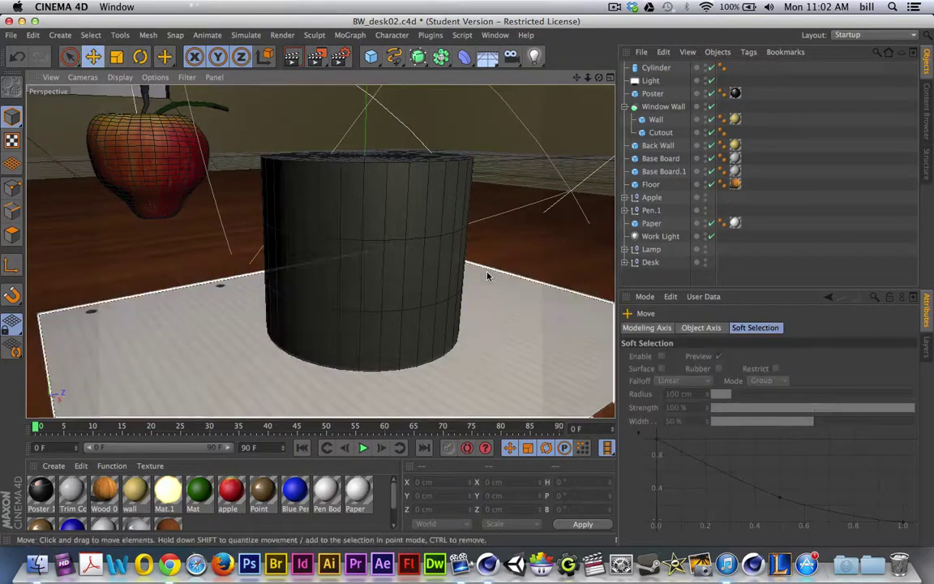
Set the cylinder's height segments to 5
left_click(659, 68)
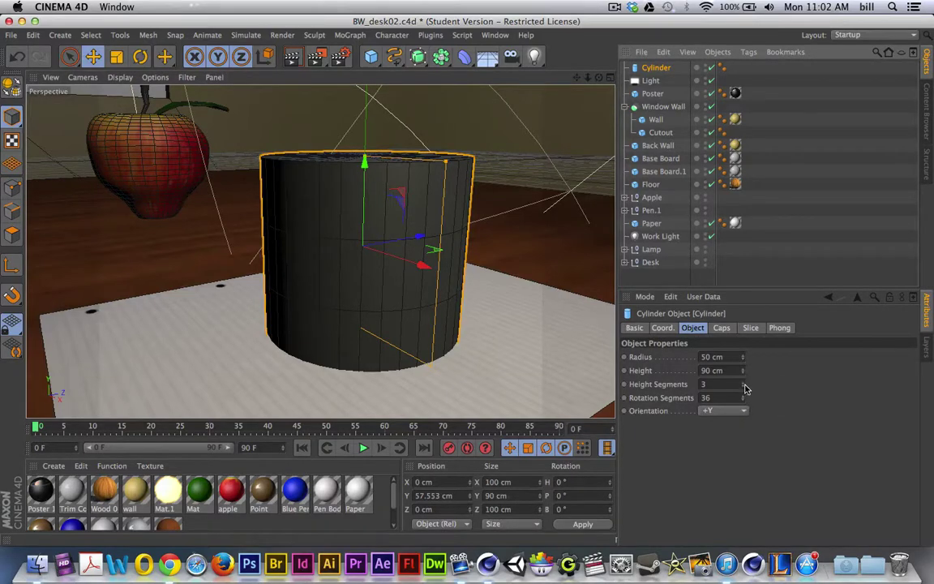
left_click(743, 382)
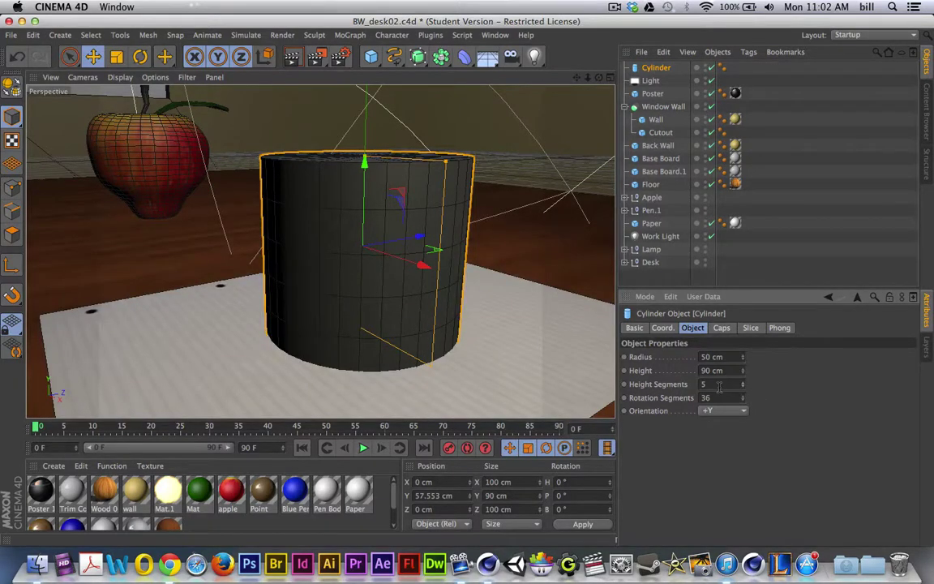
left_click_drag(398, 231, 359, 240, "alt")
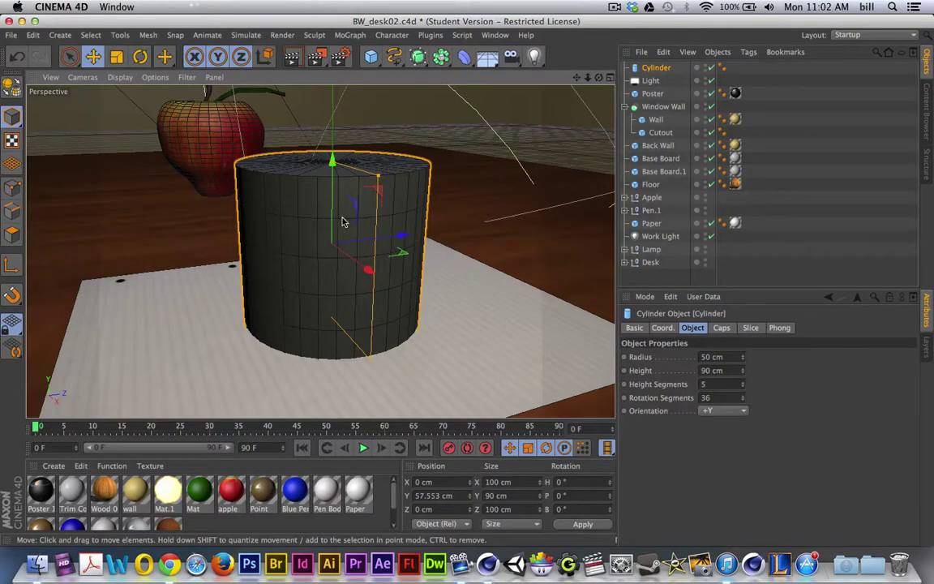
left_click_drag(391, 259, 520, 258, "alt")
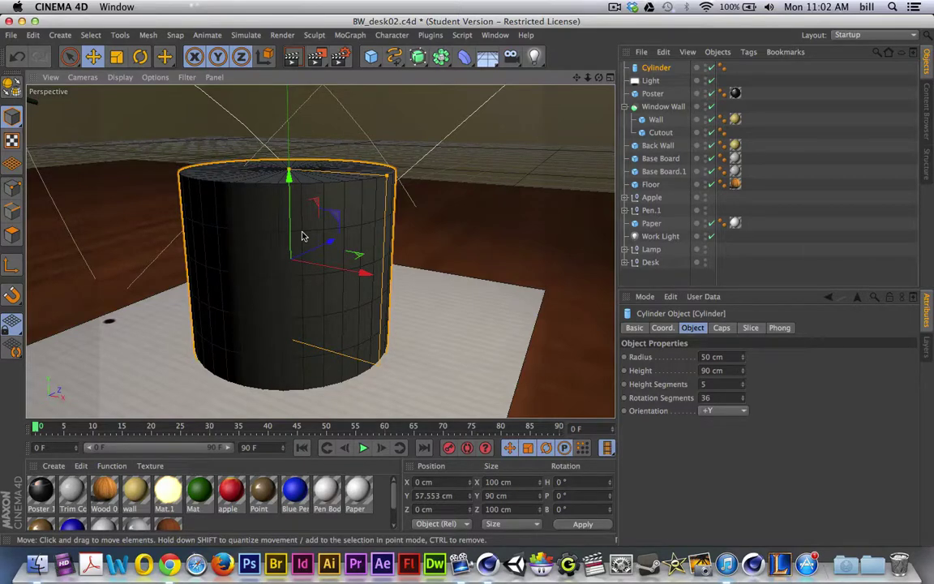
Rename the cylinder object as Mug
double_click(659, 68)
type("Mug")
key("Return")
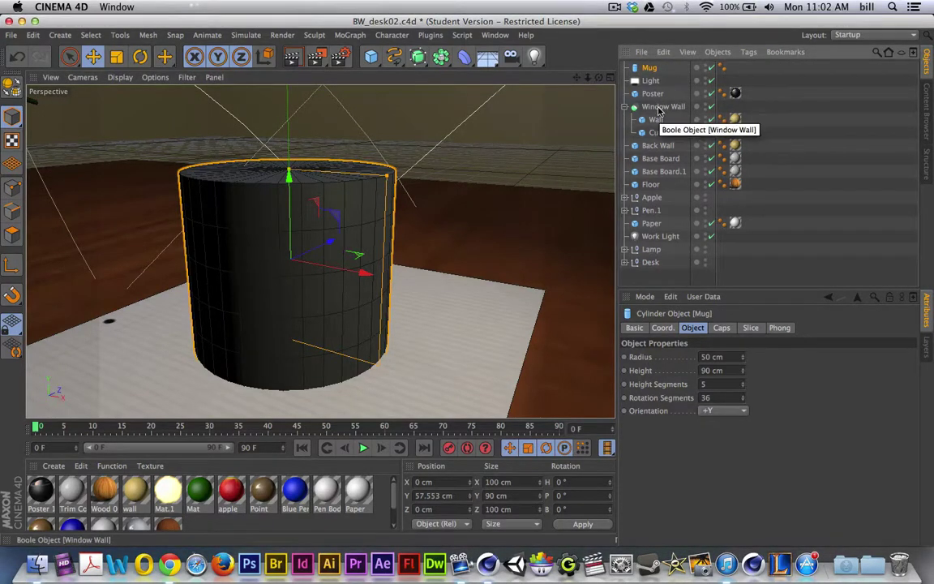
Paste a copy of the Mug into a new project, and close that project without saving
key("super+n")
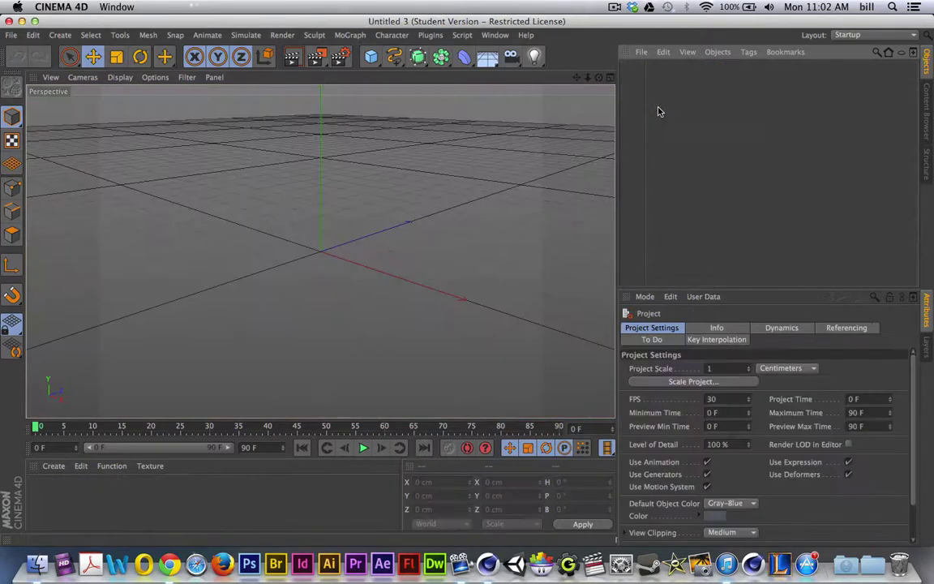
key("super+v")
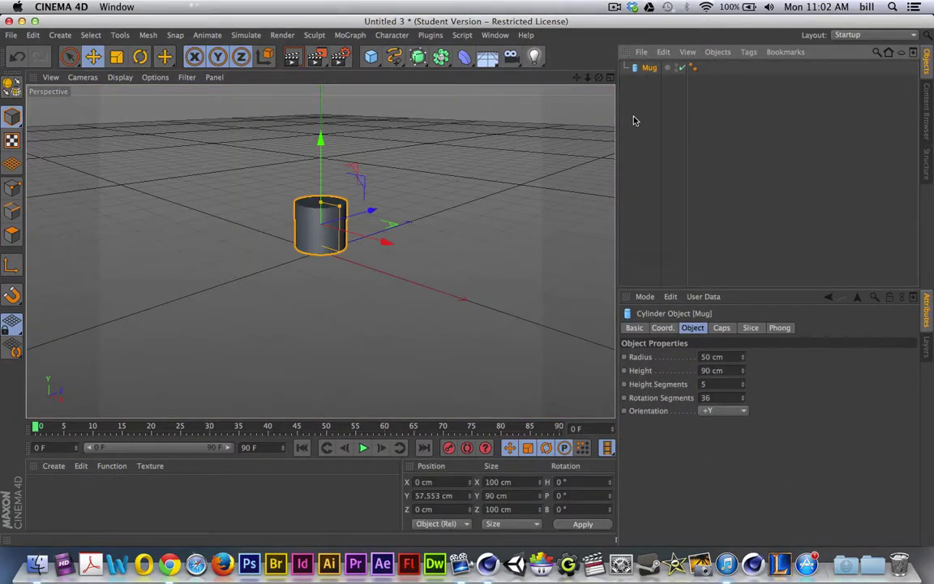
key("super+w")
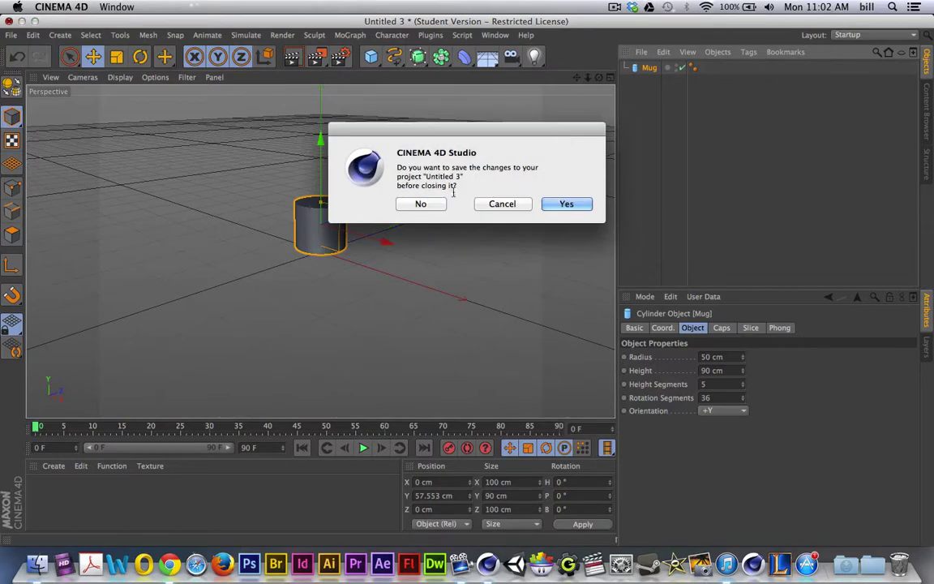
left_click(429, 205)
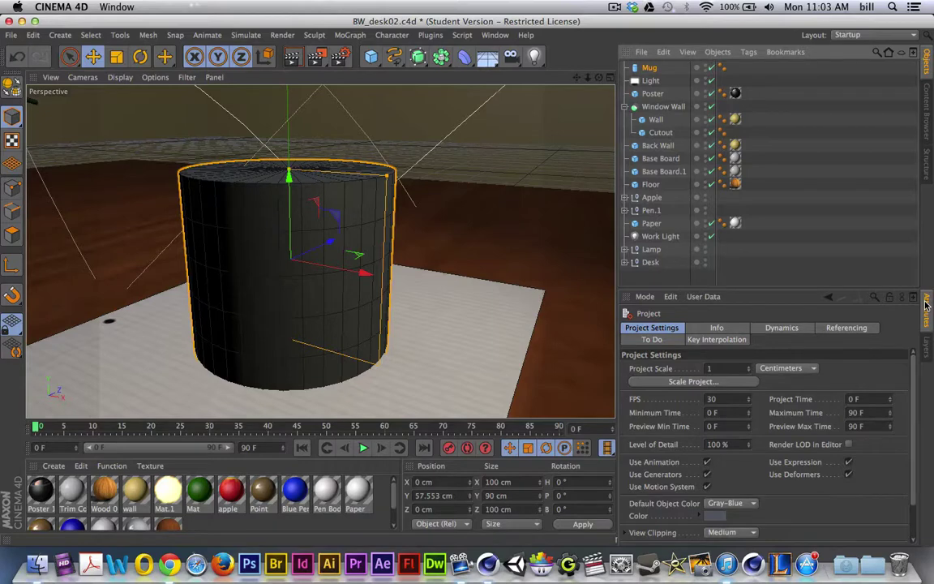
Assign the Mug object to a new layer named Mug
left_click(929, 347)
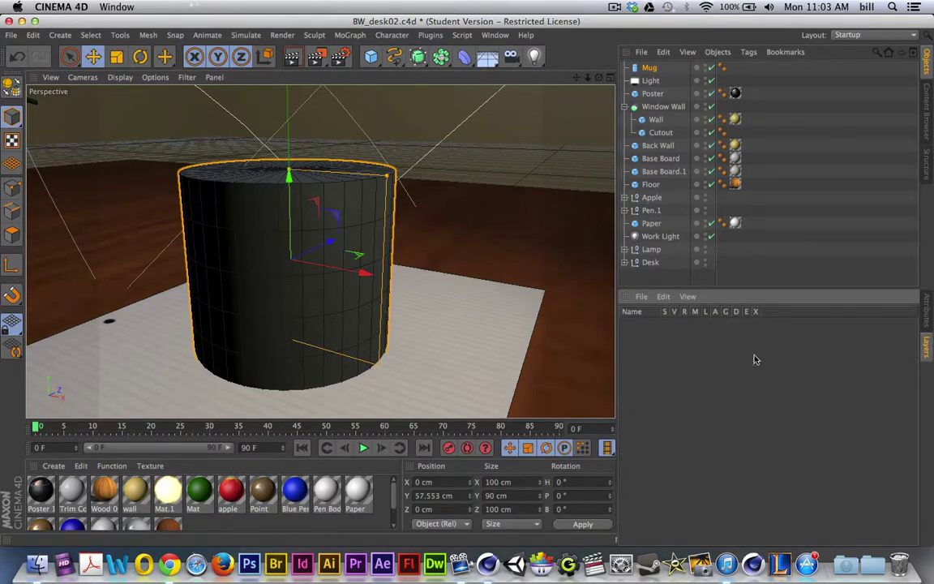
left_click(928, 313)
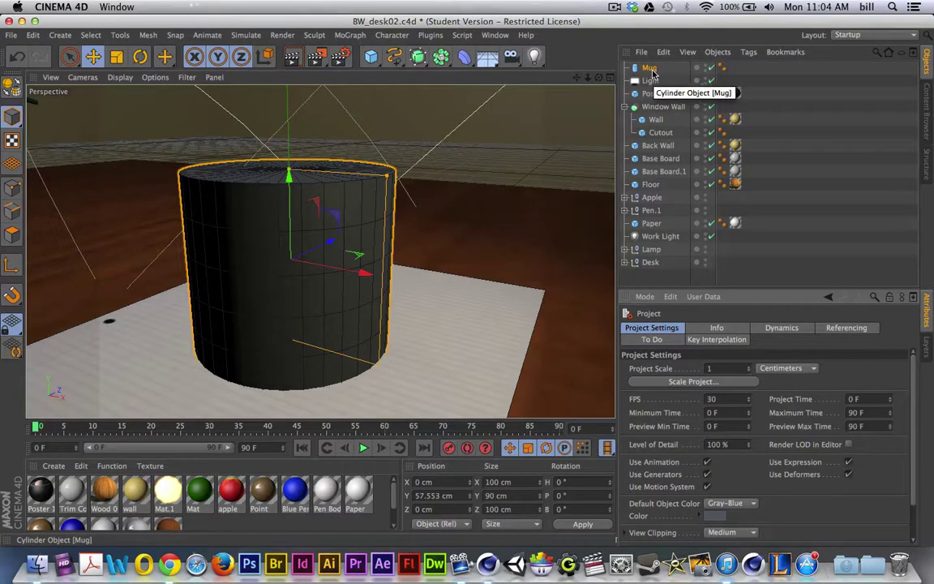
left_click(697, 72)
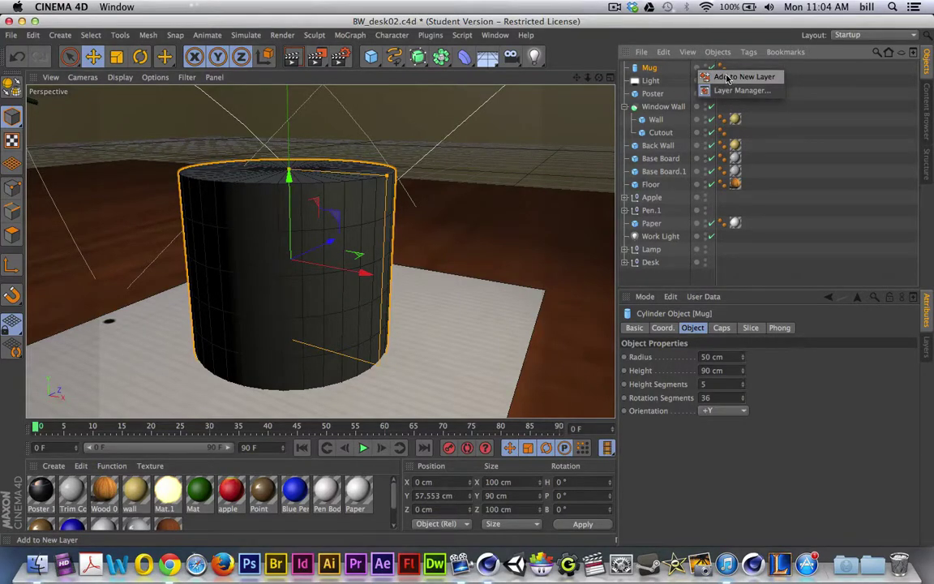
left_click(727, 78)
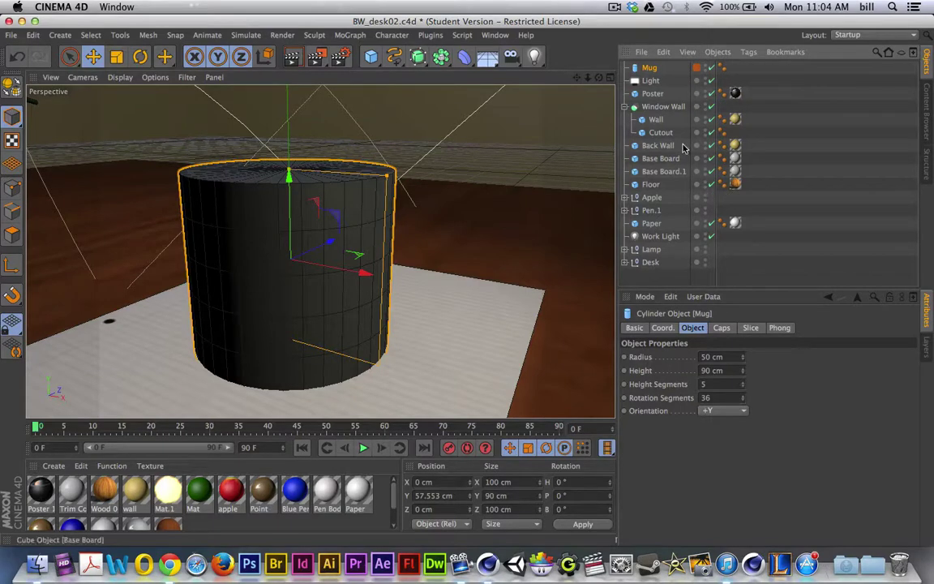
left_click(697, 69)
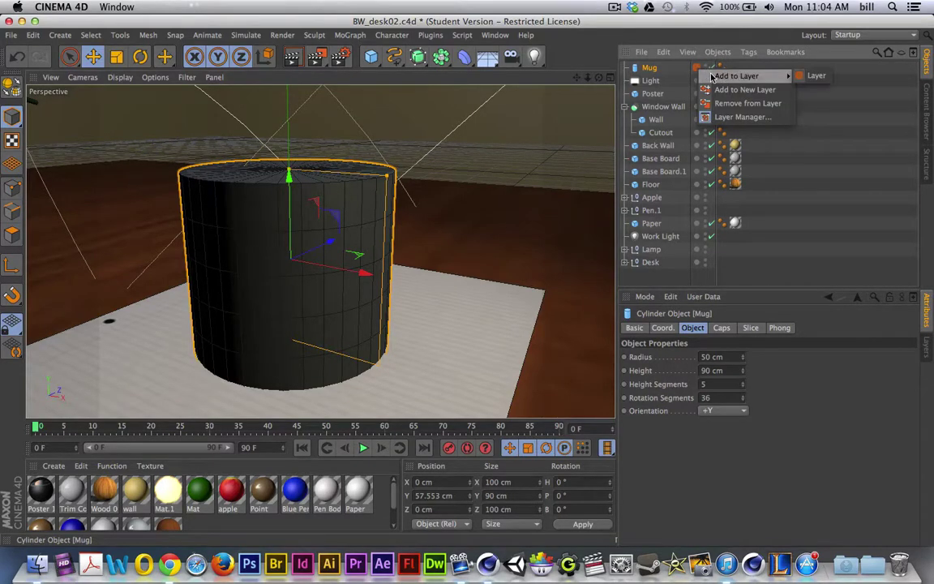
mouse_move(746, 75)
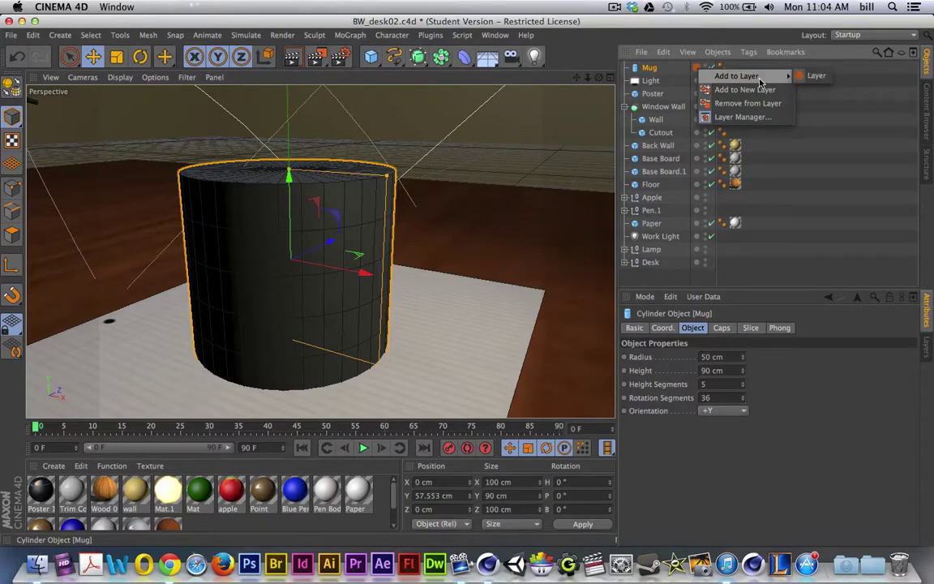
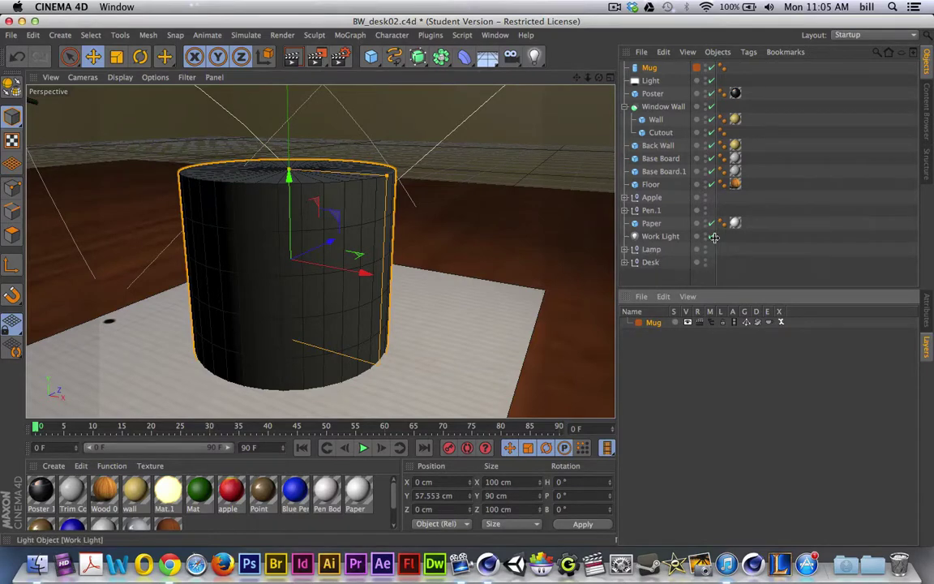
Assign the Work Light object to a new layer named Lights
right_click(659, 353)
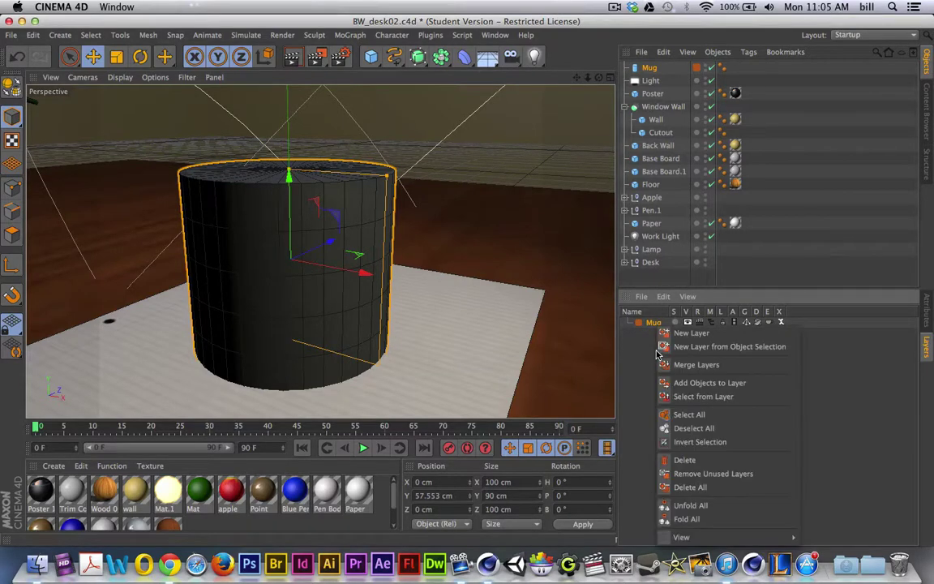
left_click(633, 353)
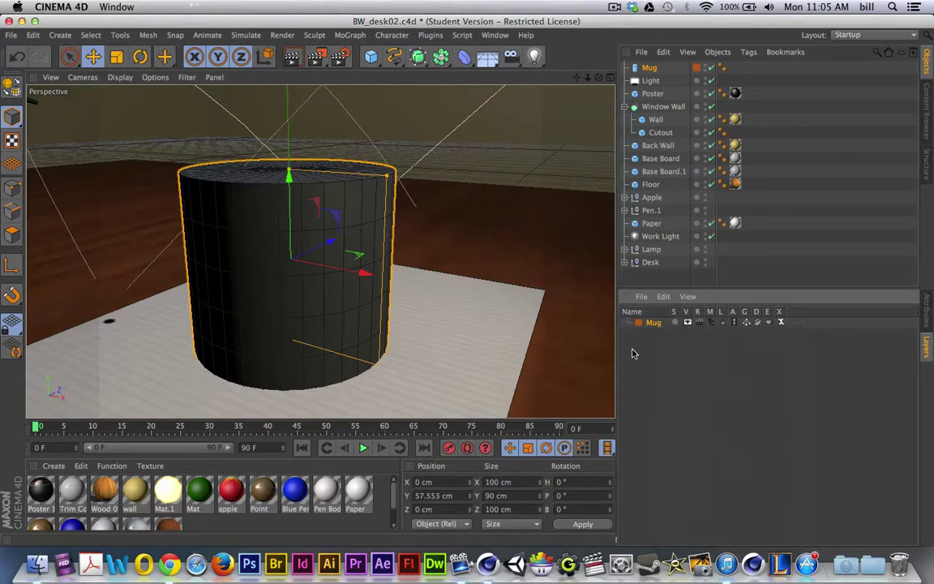
left_click(696, 237)
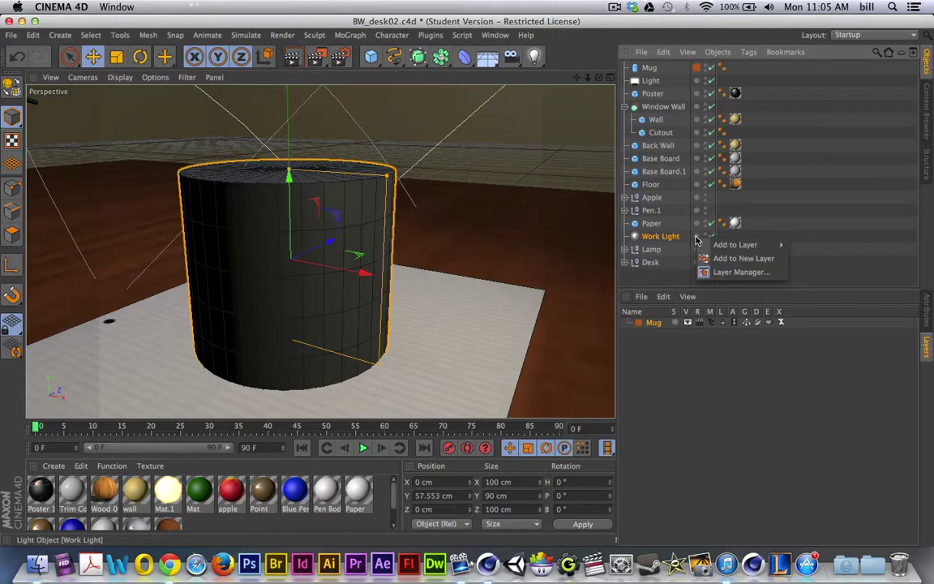
mouse_move(721, 246)
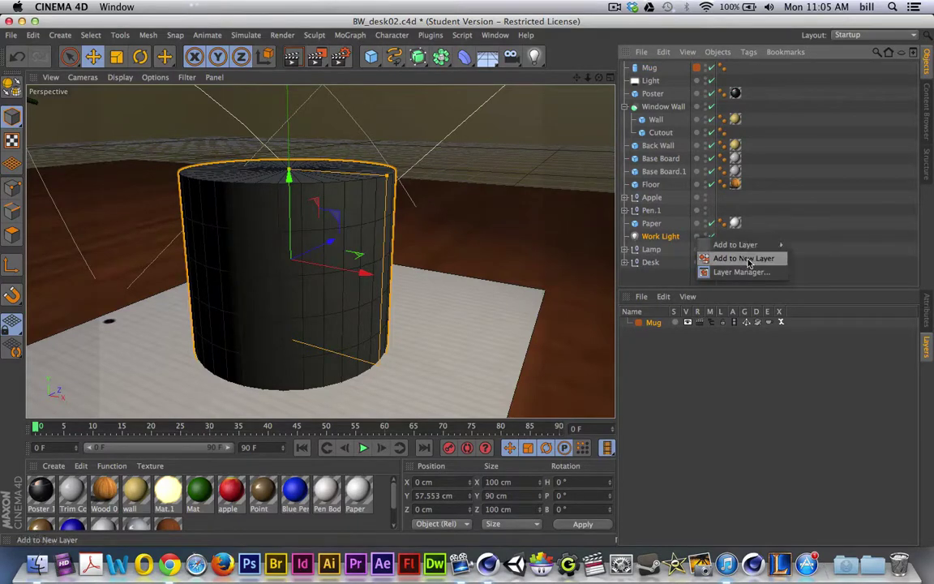
left_click(748, 260)
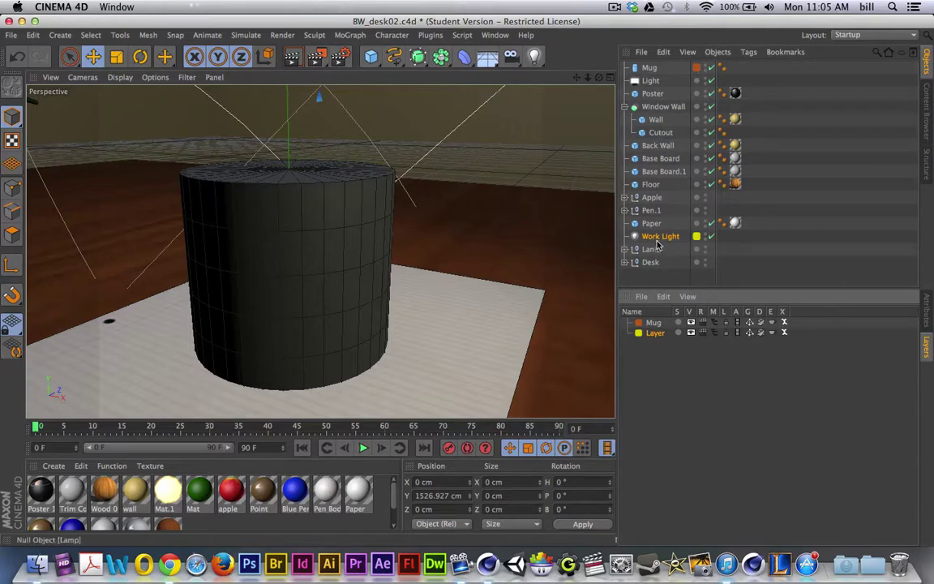
double_click(656, 333)
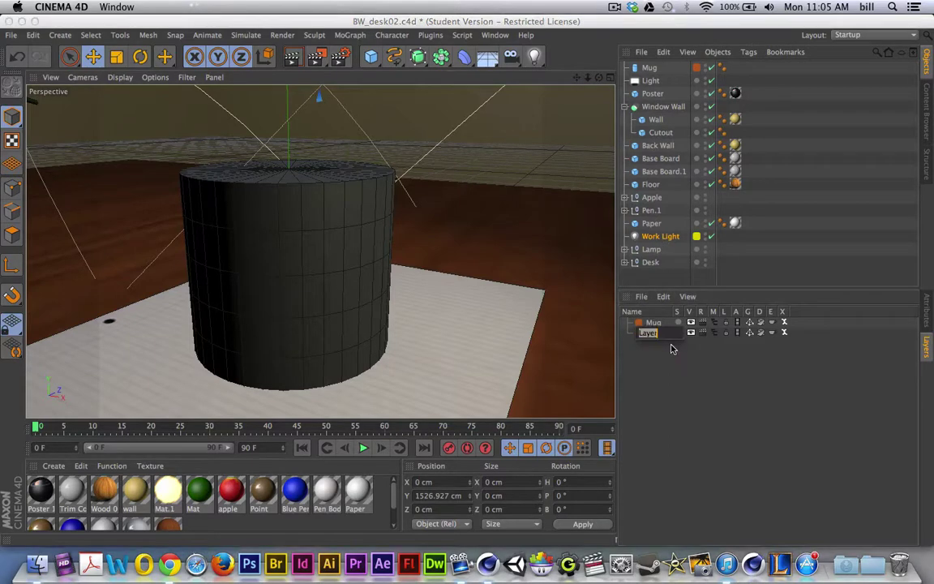
type("Lights")
key("Return")
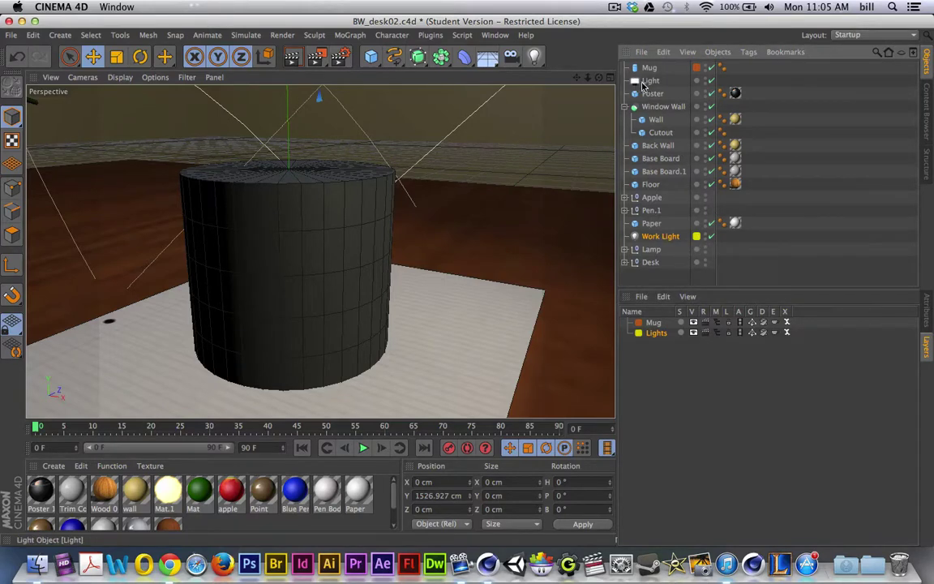
Add the Light object to the existing Lights layer
left_click(696, 82)
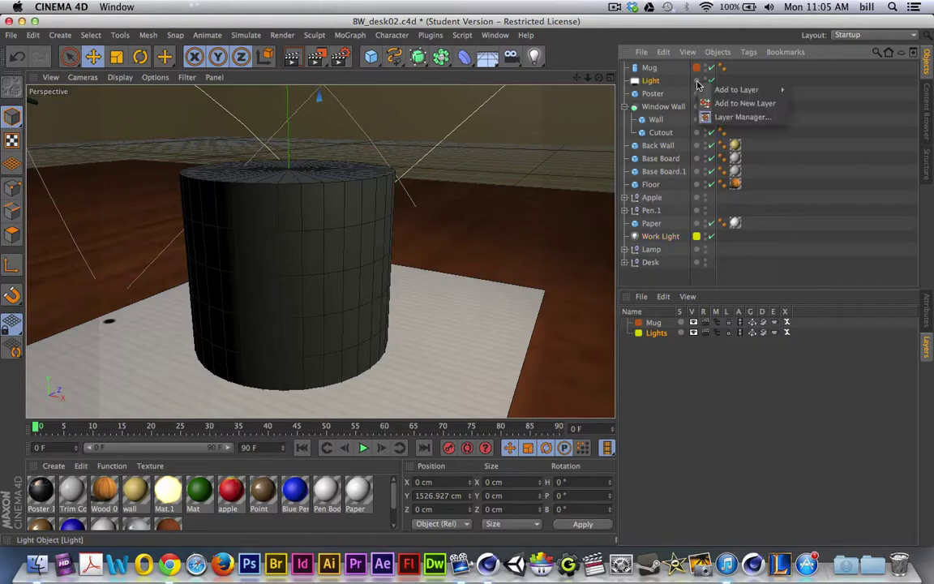
mouse_move(736, 89)
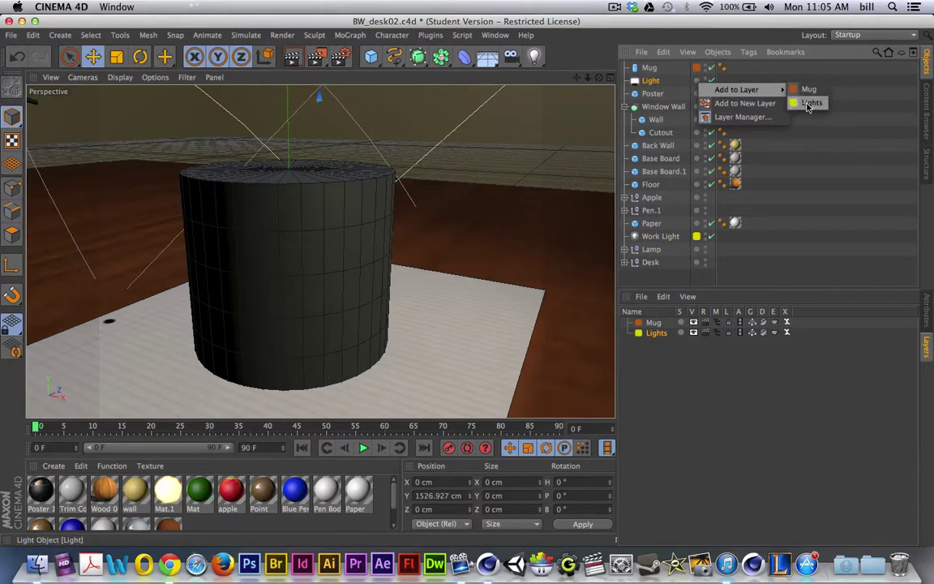
left_click(781, 103)
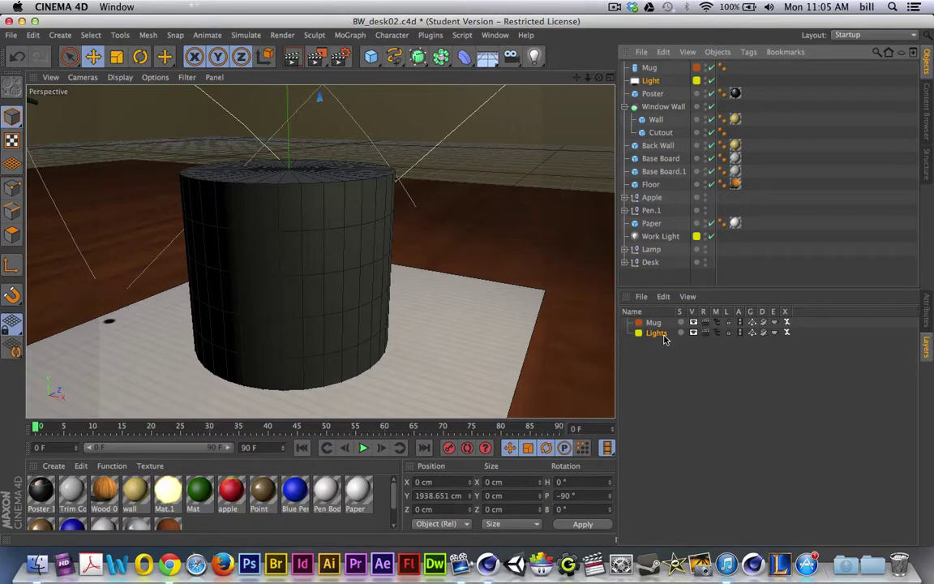
Solo the Mug layer to preview it in isolation and turn its solo display off again
scroll(484, 333, "down", 10)
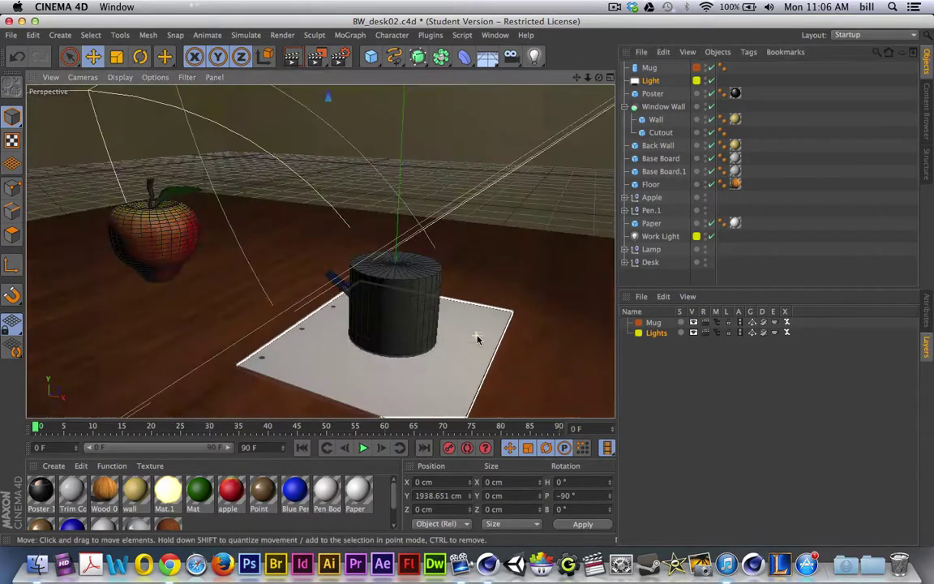
left_click_drag(478, 338, 308, 353, "alt")
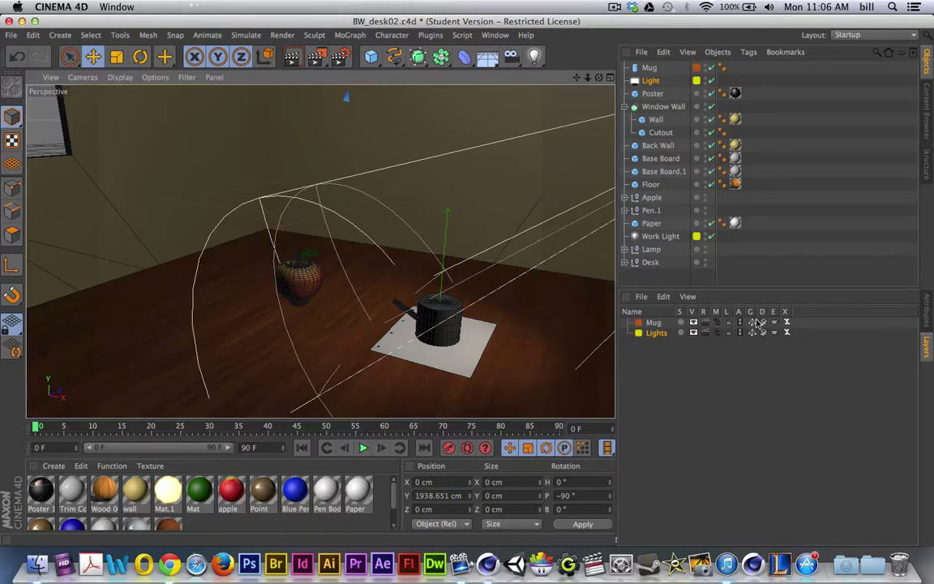
left_click(680, 322)
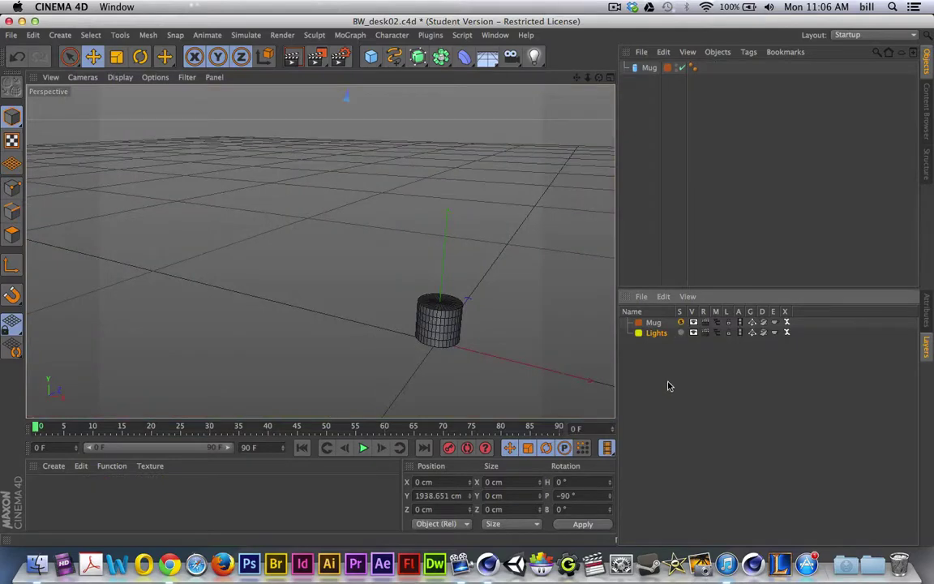
left_click(683, 323)
left_click(683, 323)
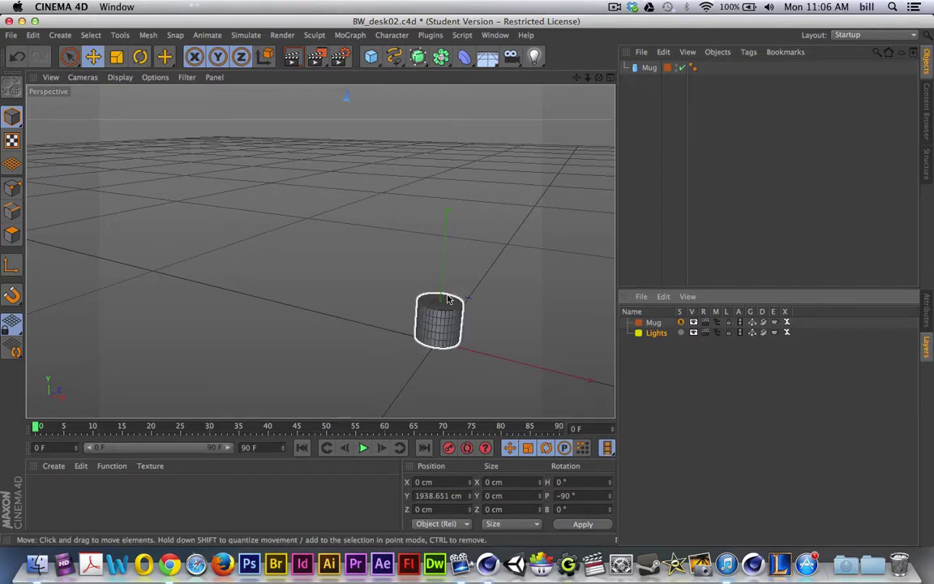
middle_click_drag(473, 282, 388, 230, "alt")
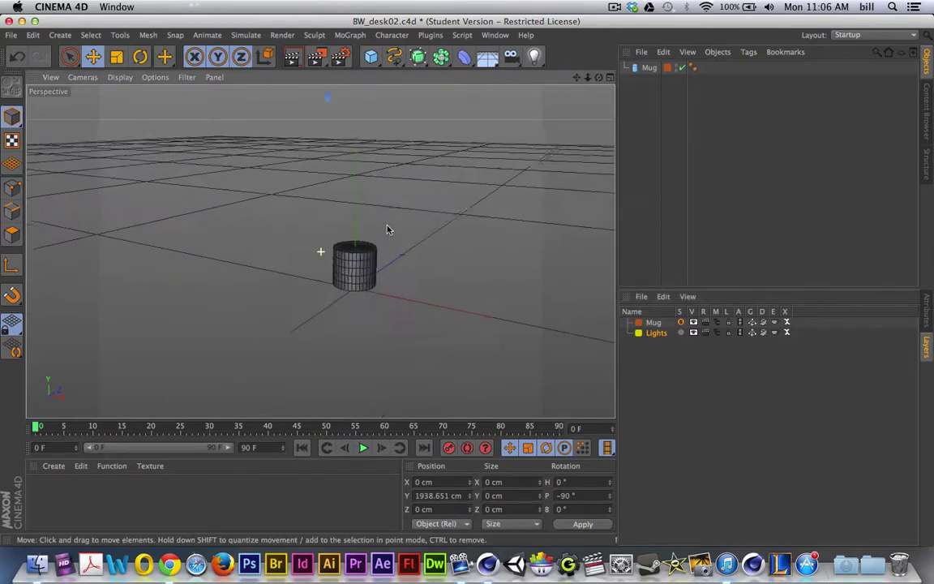
left_click(680, 322)
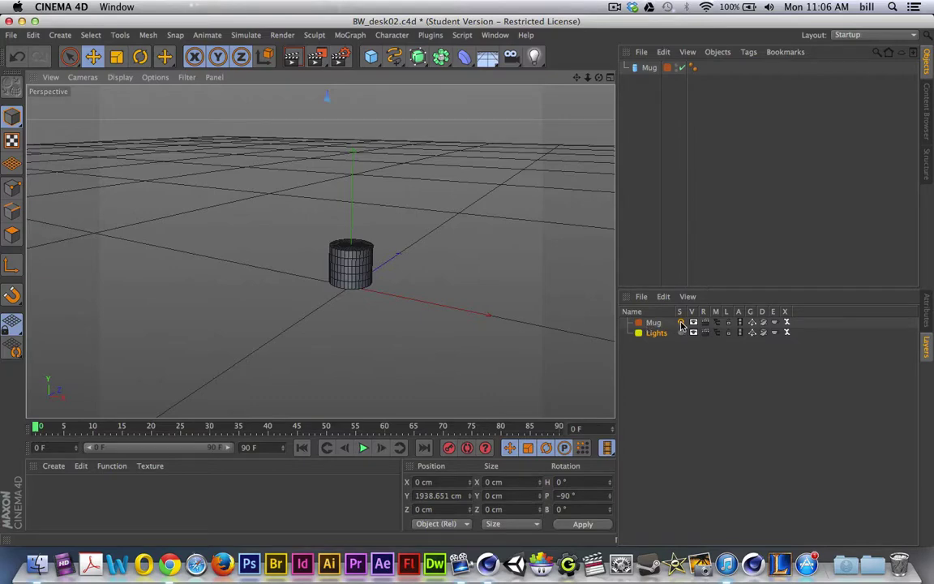
left_click(681, 323)
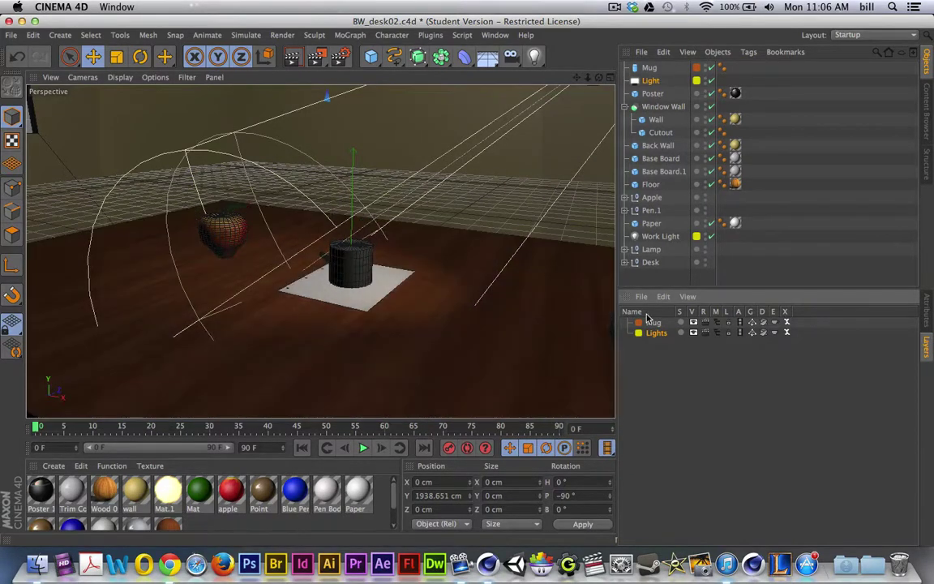
left_click(681, 322)
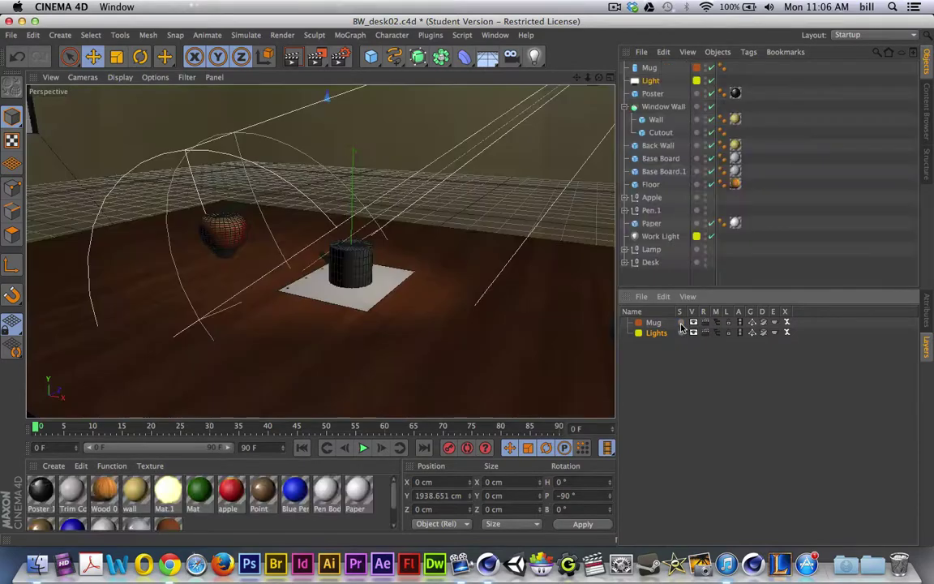
Look through the layer display options and toggle the Mug layer's viewport visibility off and back on
left_click(693, 323)
left_click(688, 297)
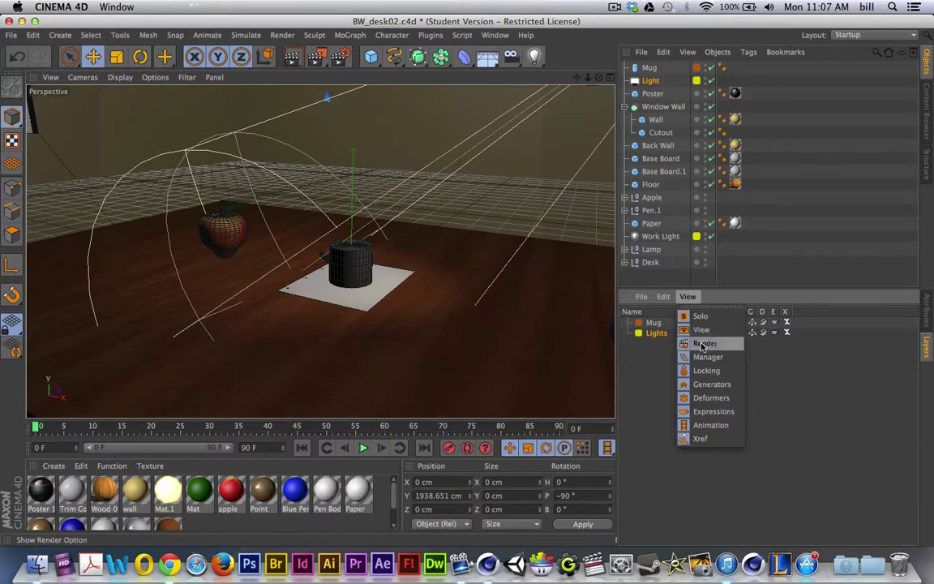
left_click(703, 385)
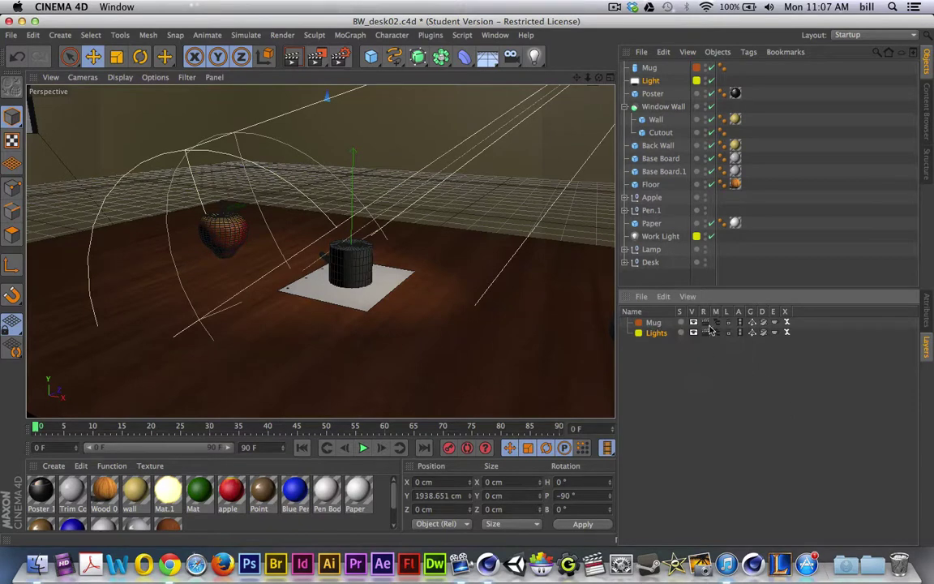
left_click(688, 297)
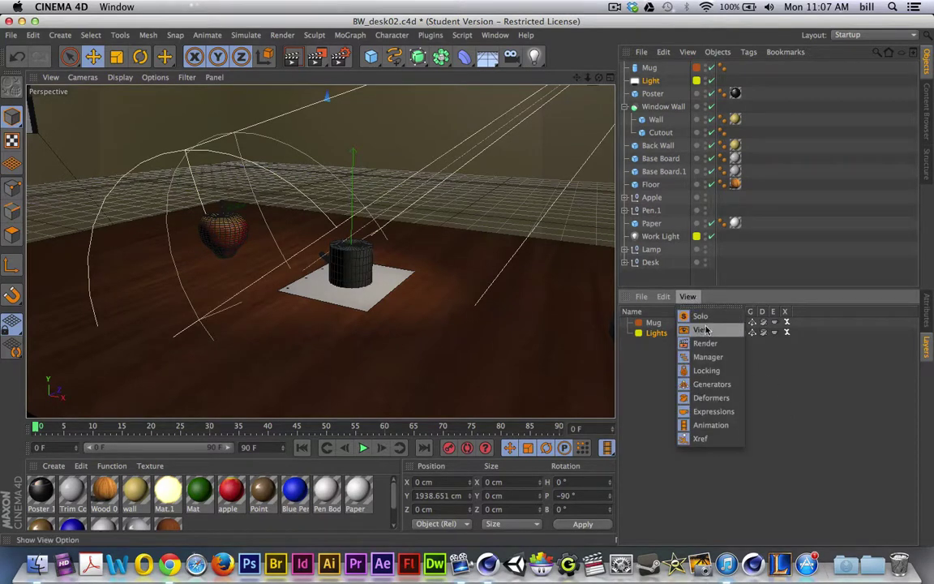
left_click(700, 331)
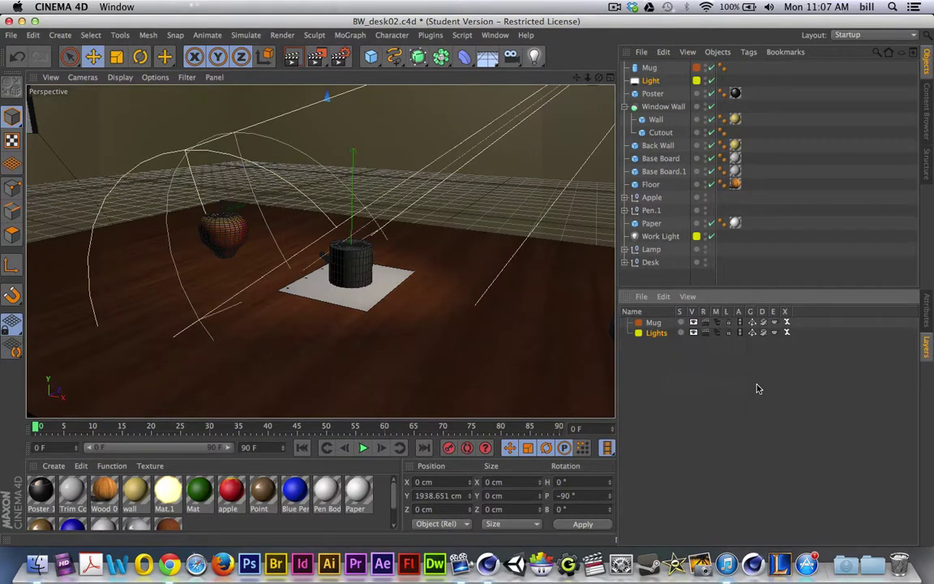
left_click(694, 323)
left_click(694, 323)
Hide and restore the objects of the Mug layer and of the Lights layer in the object list
left_click(718, 323)
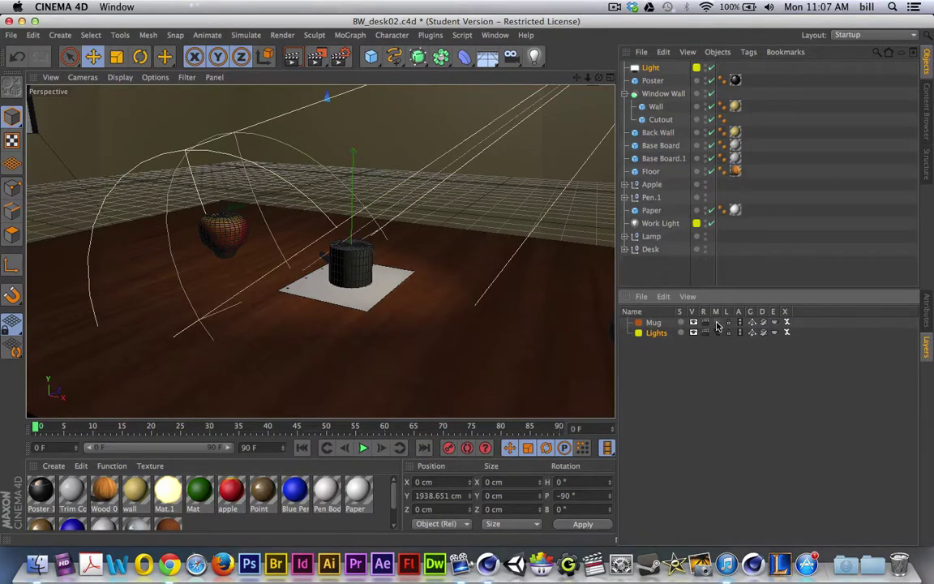
left_click(717, 323)
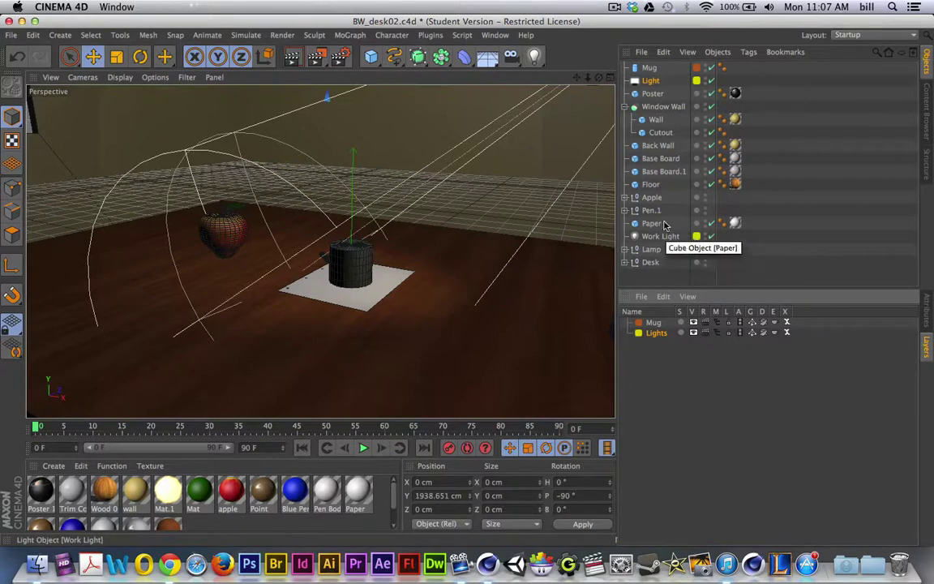
left_click(717, 332)
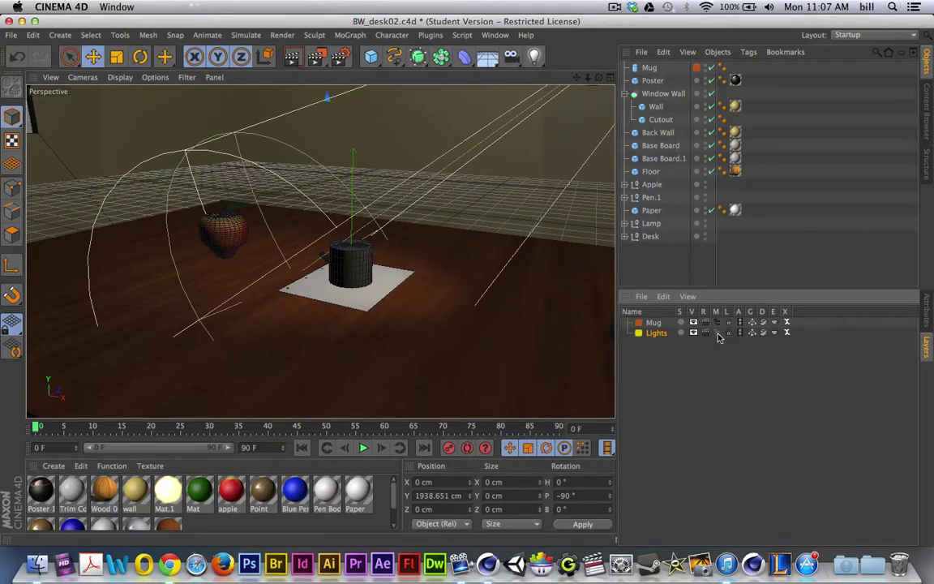
left_click(717, 333)
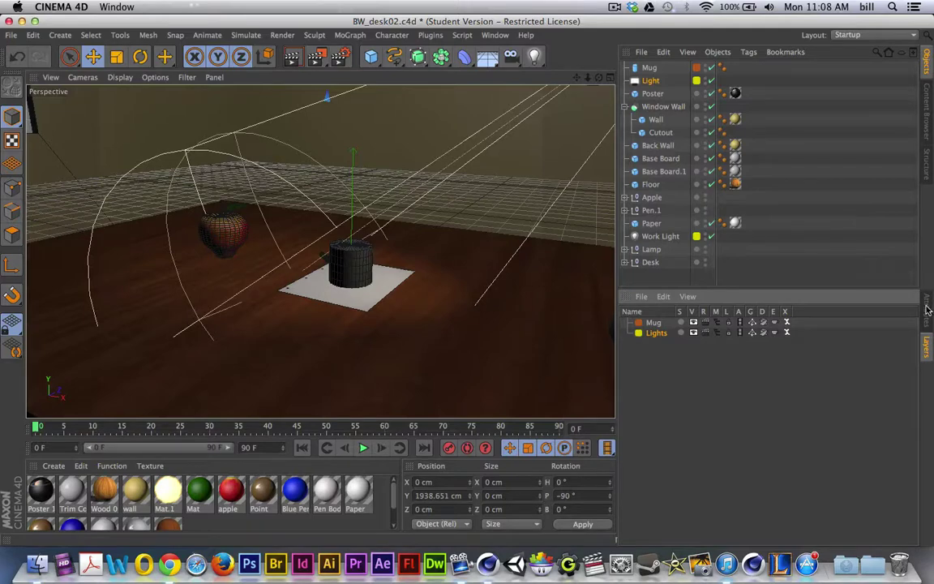
Solo the Mug layer so the cylinder can be worked on in isolation
key("shift+F5")
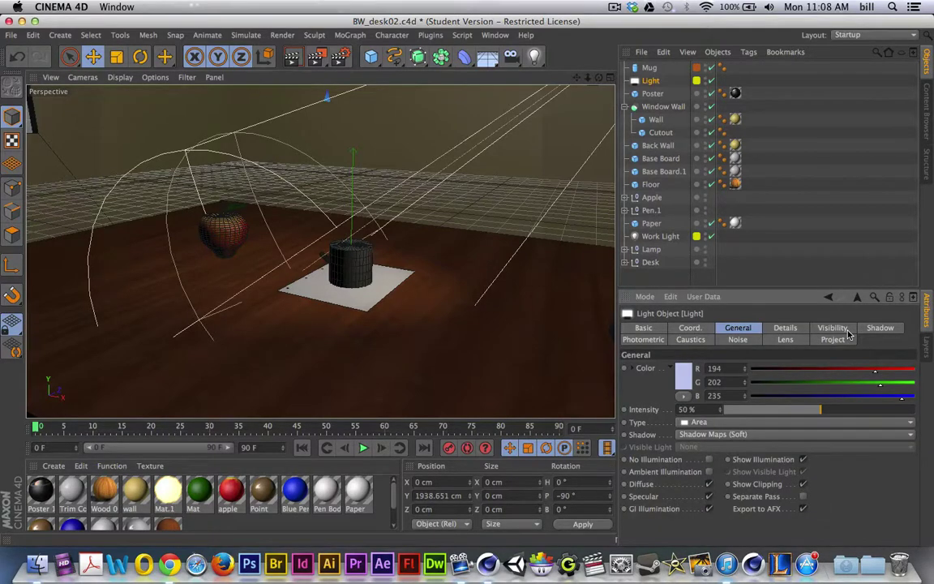
left_click(928, 345)
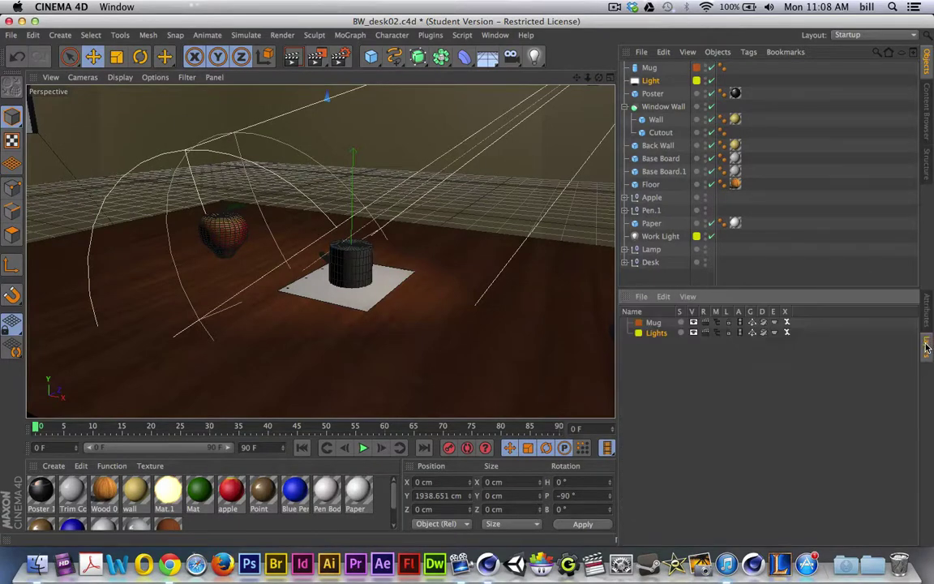
left_click(681, 323)
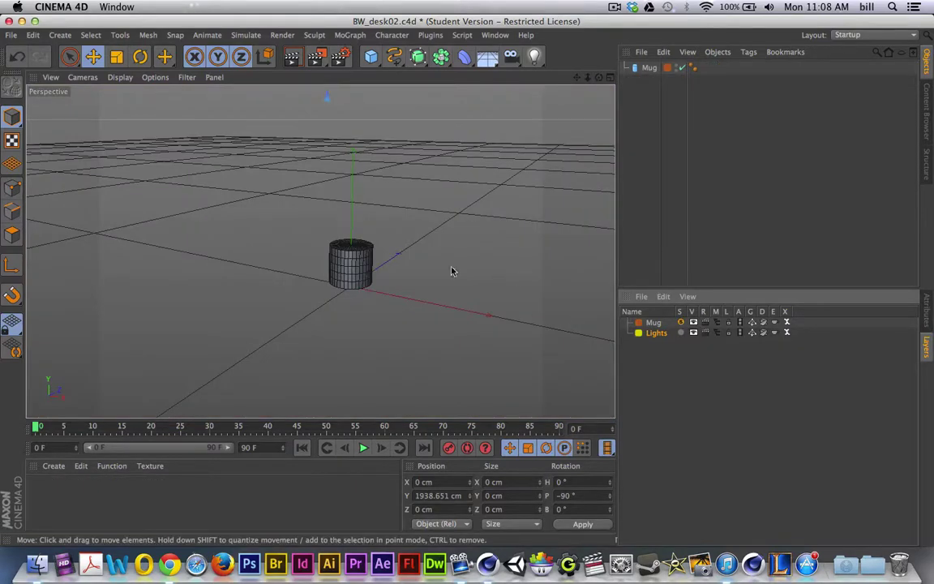
Select the Mug cylinder and convert it into an editable polygon object
left_click(927, 310)
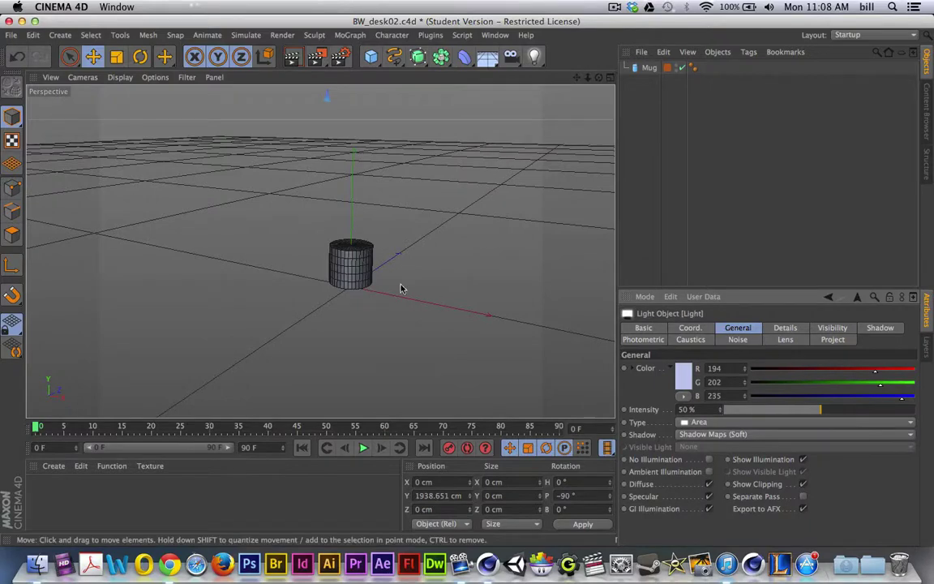
scroll(389, 280, "up", 5)
left_click_drag(360, 277, 427, 248, "alt")
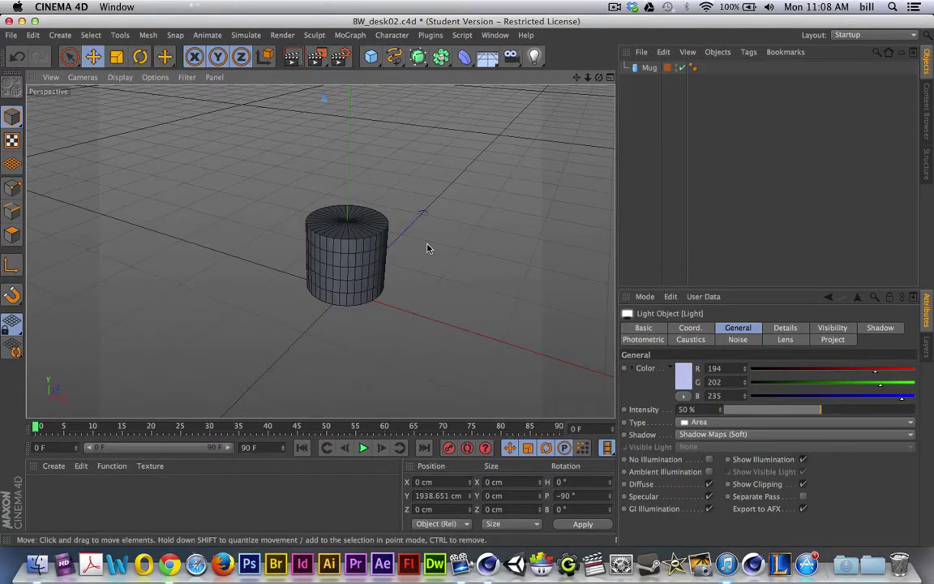
left_click(649, 67)
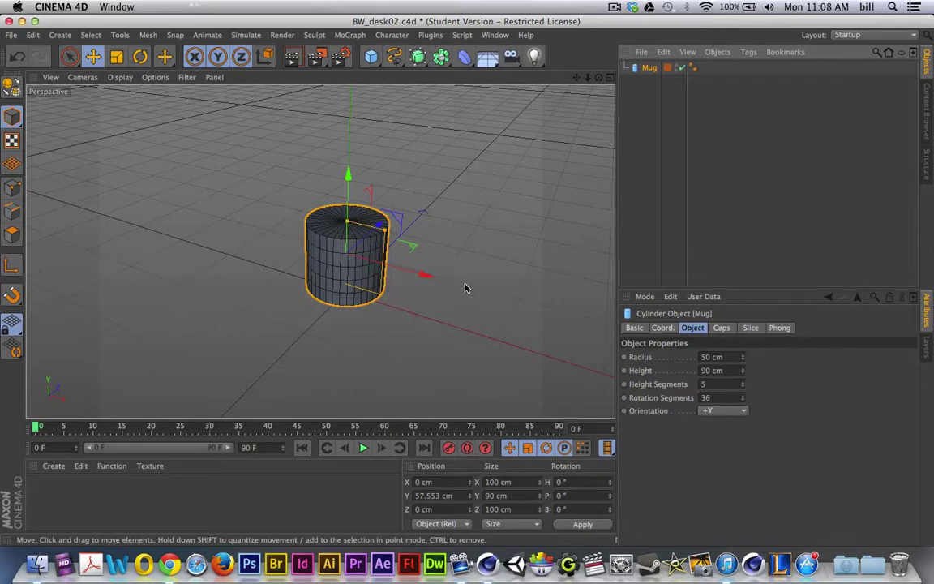
left_click(13, 84)
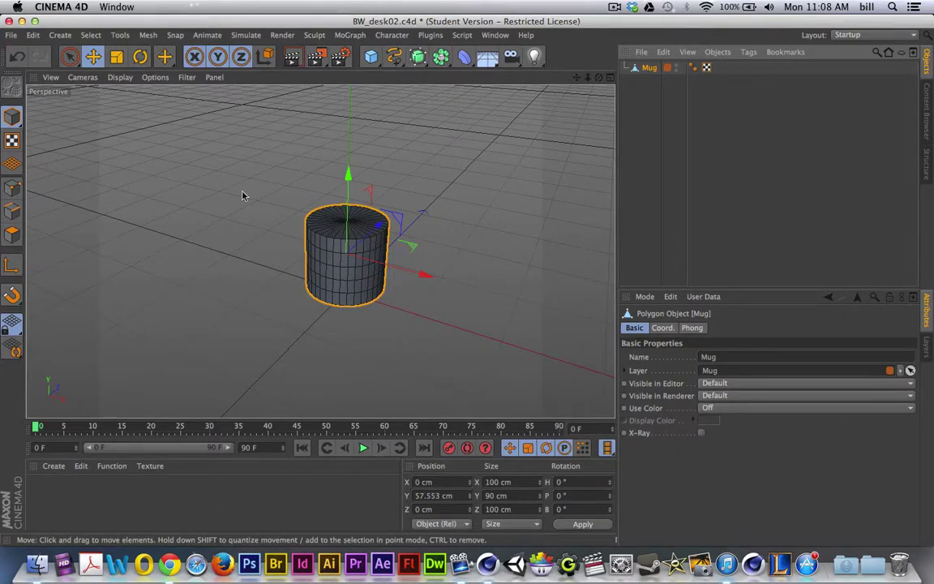
Run the Optimize command on the Mug's polygon mesh with the Live Selection tool active
left_click(69, 56)
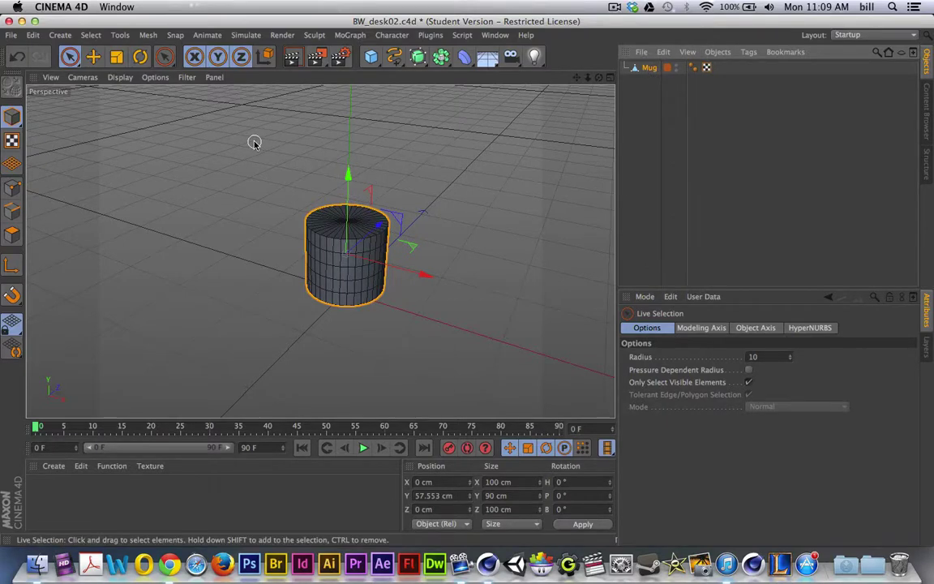
left_click(147, 35)
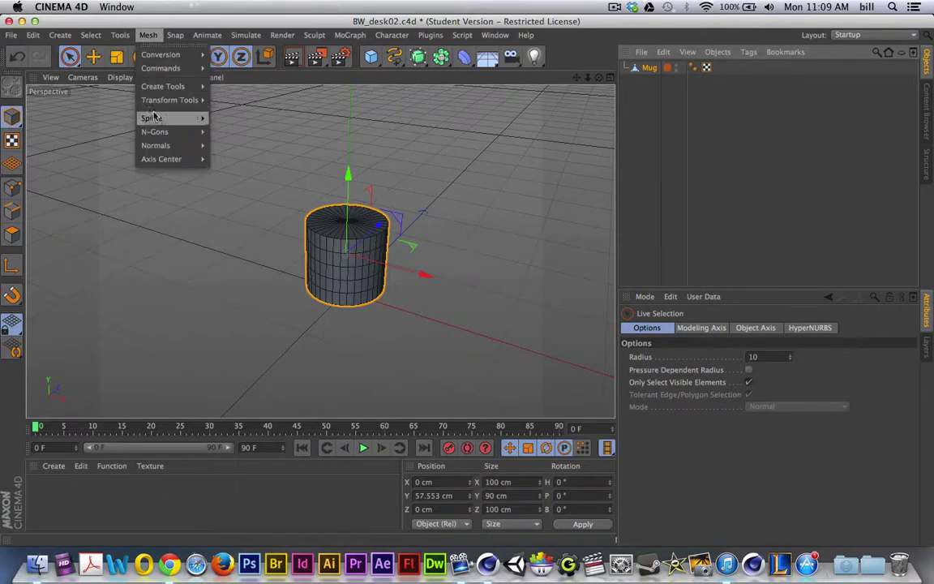
mouse_move(160, 104)
mouse_move(162, 70)
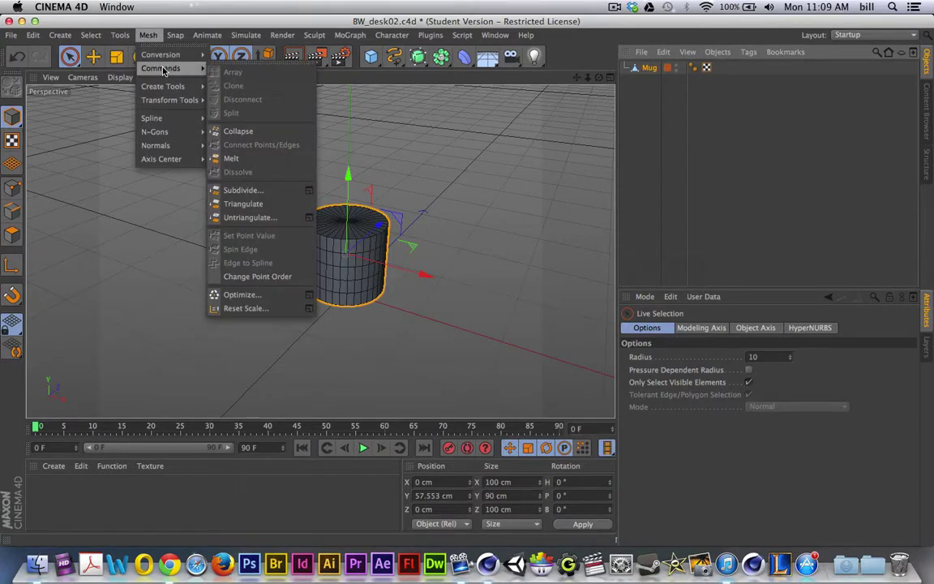
left_click(244, 297)
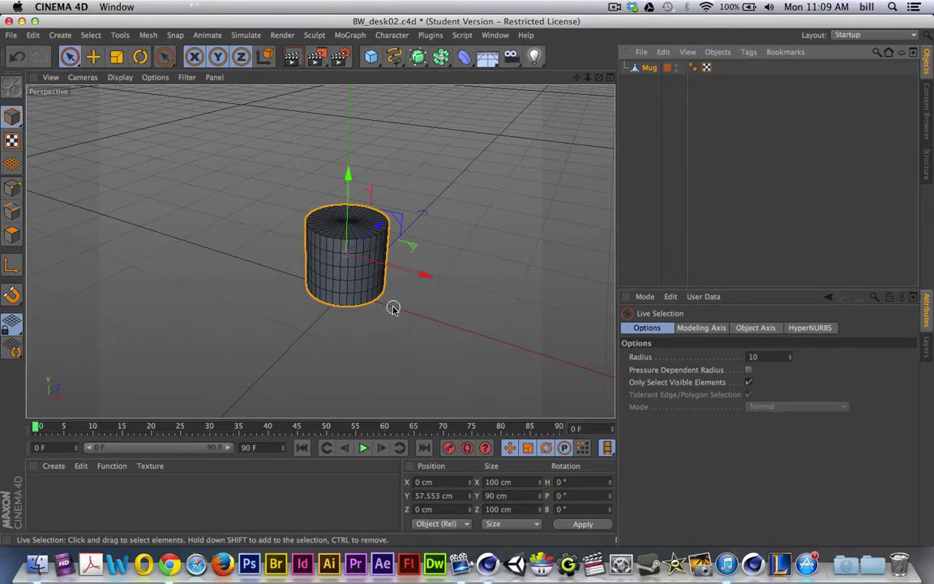
Switch to polygon mode and select all the polygons of the cylinder's top cap
scroll(350, 302, "up", 5)
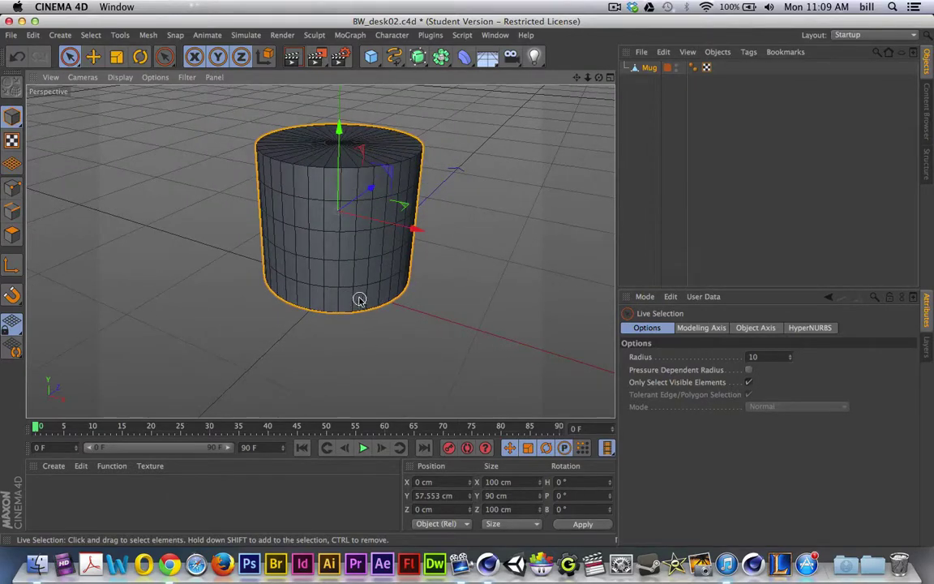
left_click_drag(359, 300, 363, 348, "alt")
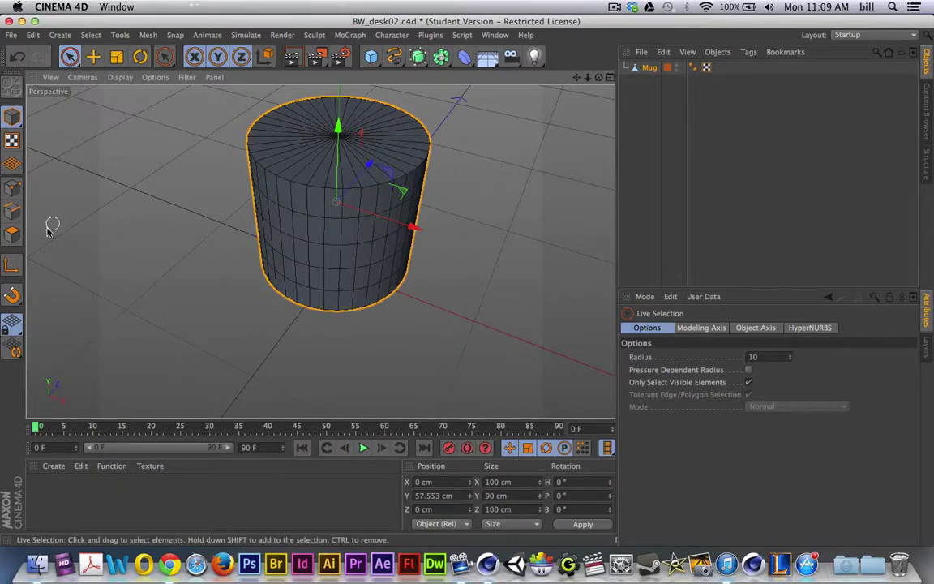
left_click(12, 234)
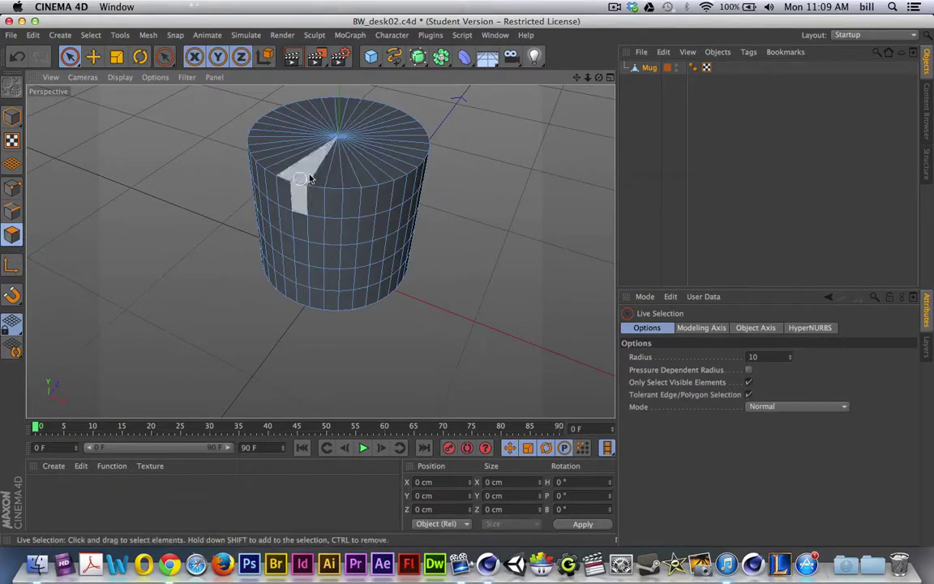
mouse_move(406, 128)
left_mouse_down()
mouse_move(356, 135)
mouse_move(324, 125)
mouse_move(328, 157)
mouse_move(367, 148)
mouse_move(339, 120)
left_mouse_up()
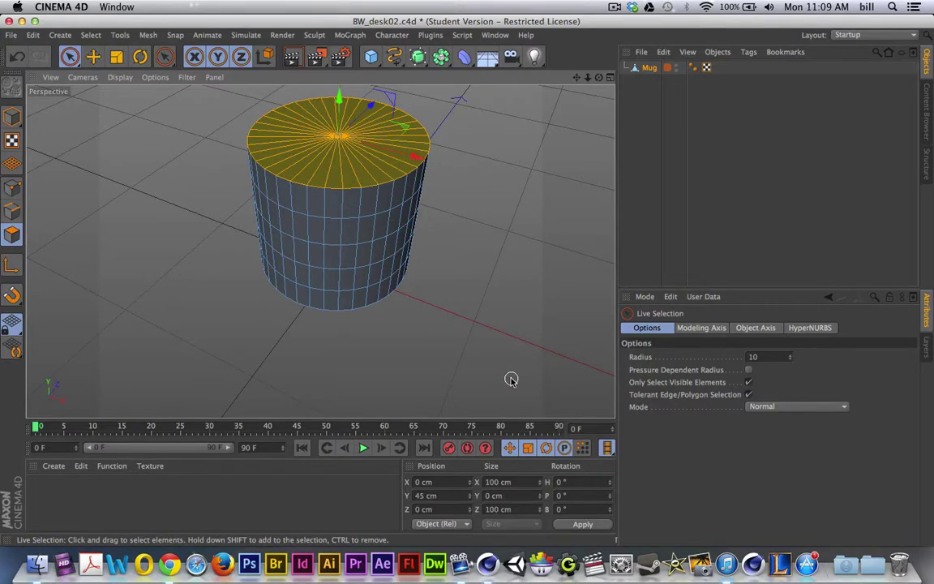
Inset the selected top cap polygons with Extrude Inner by about 6.2 cm to form the mug's rim
left_click(149, 35)
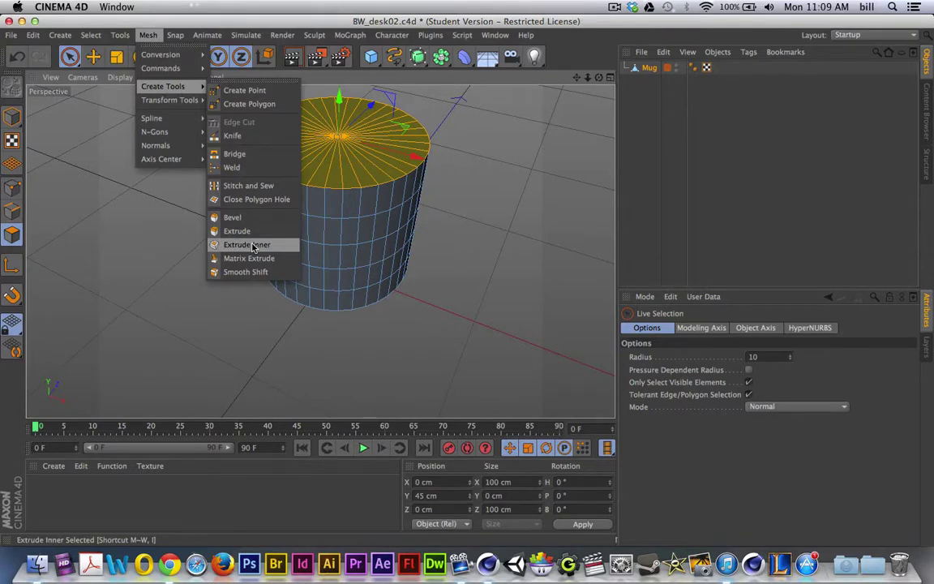
left_click(253, 245)
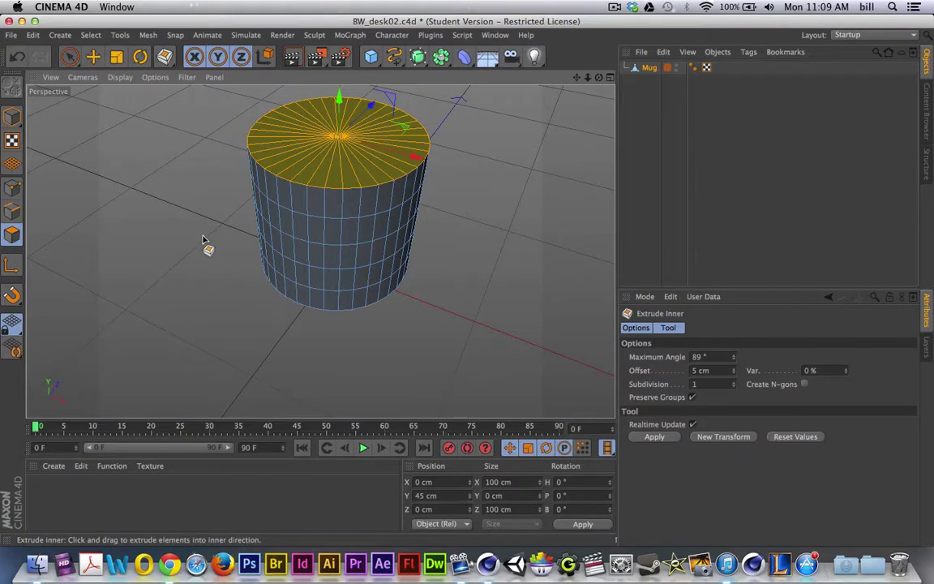
left_click_drag(381, 267, 412, 267)
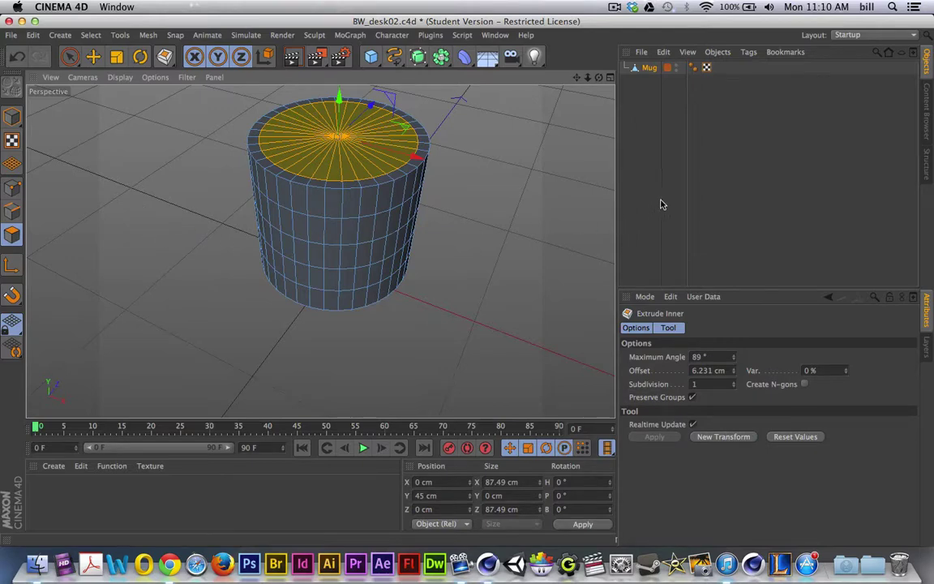
Hollow out the mug by extruding the inset top polygons downward with an offset of about -78.5 cm, using the four-view layout to judge the depth
left_click(148, 35)
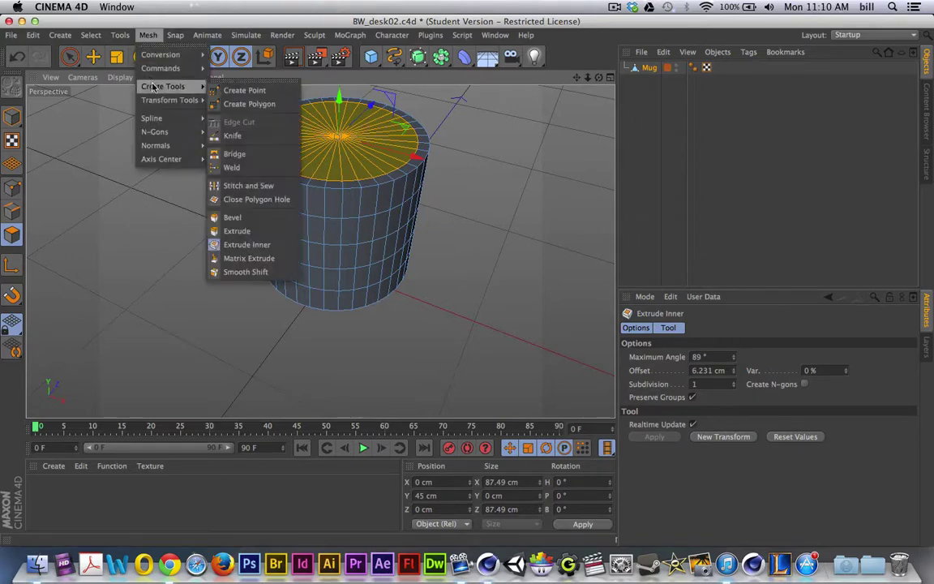
left_click(235, 231)
left_click_drag(168, 233, 134, 233)
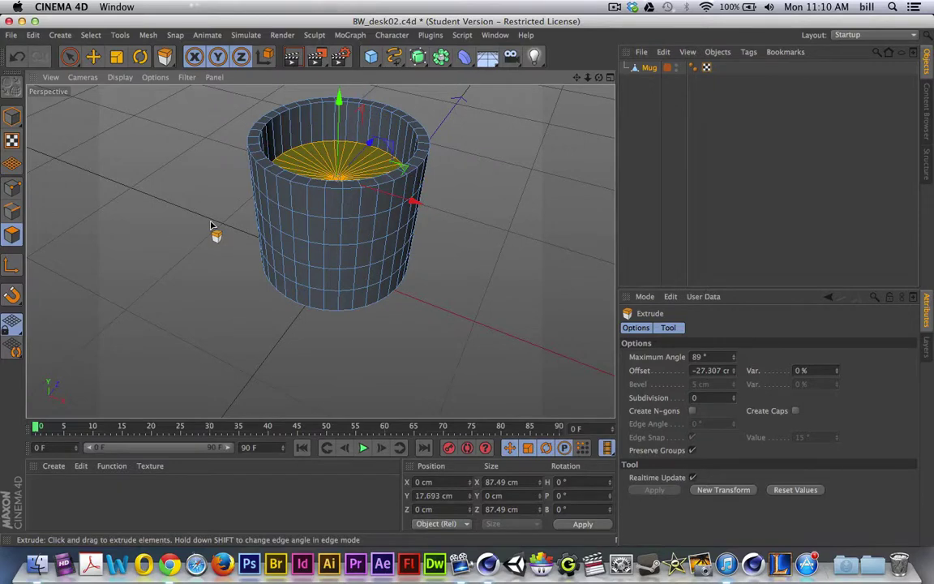
key("super+z")
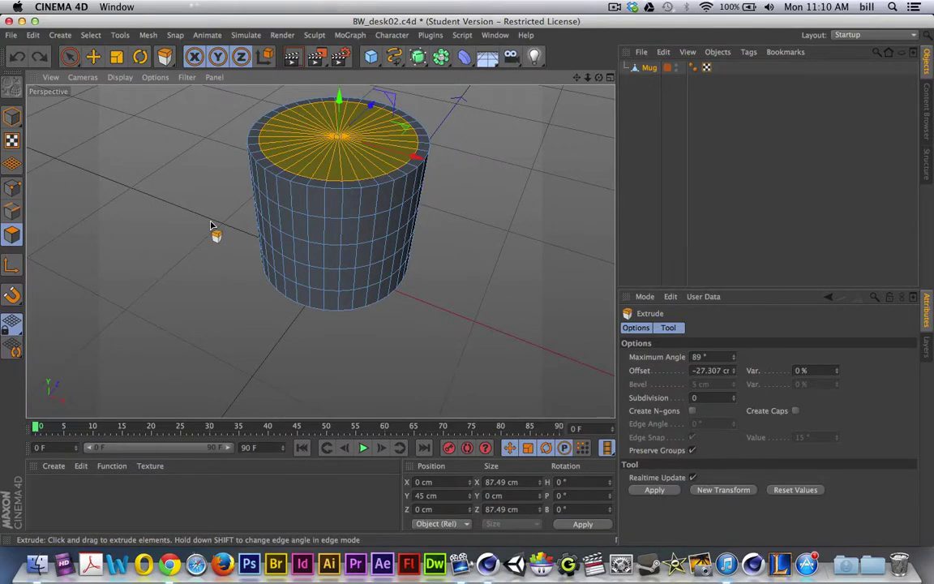
left_click(610, 78)
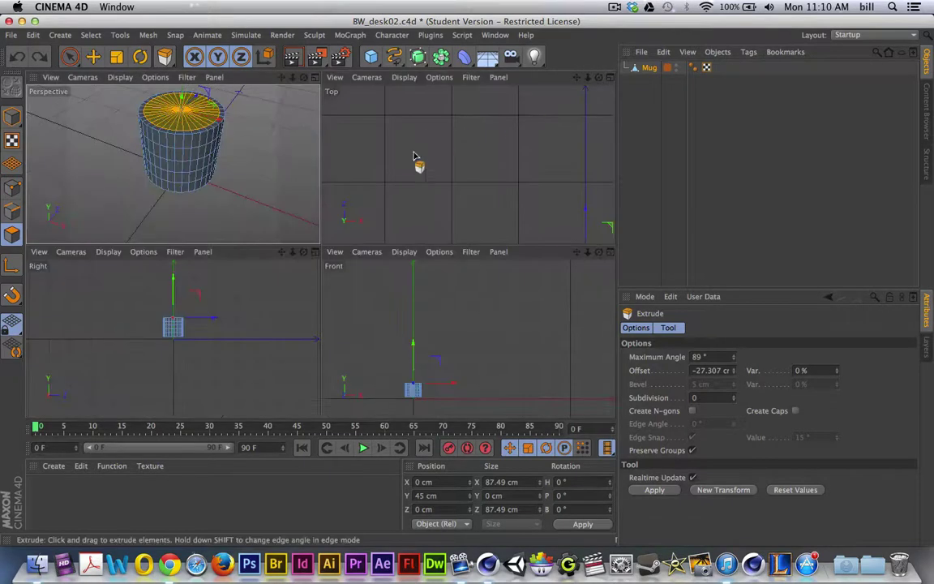
key("s")
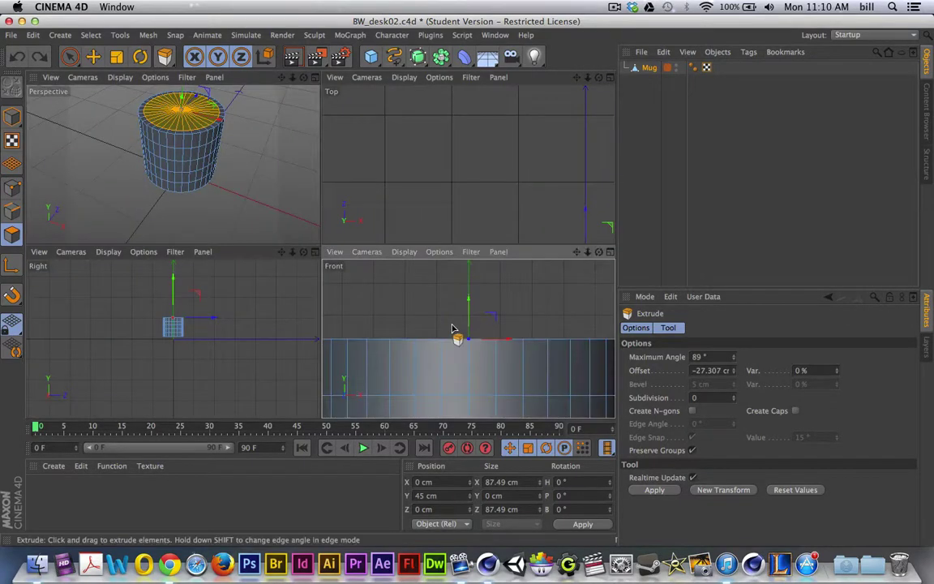
scroll(453, 328, "down", 5)
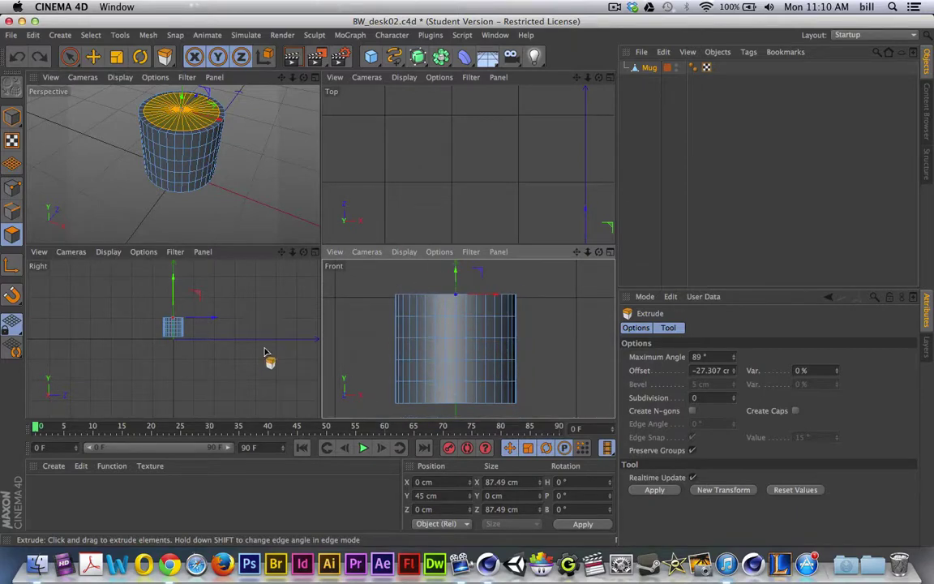
scroll(185, 324, "up", 6)
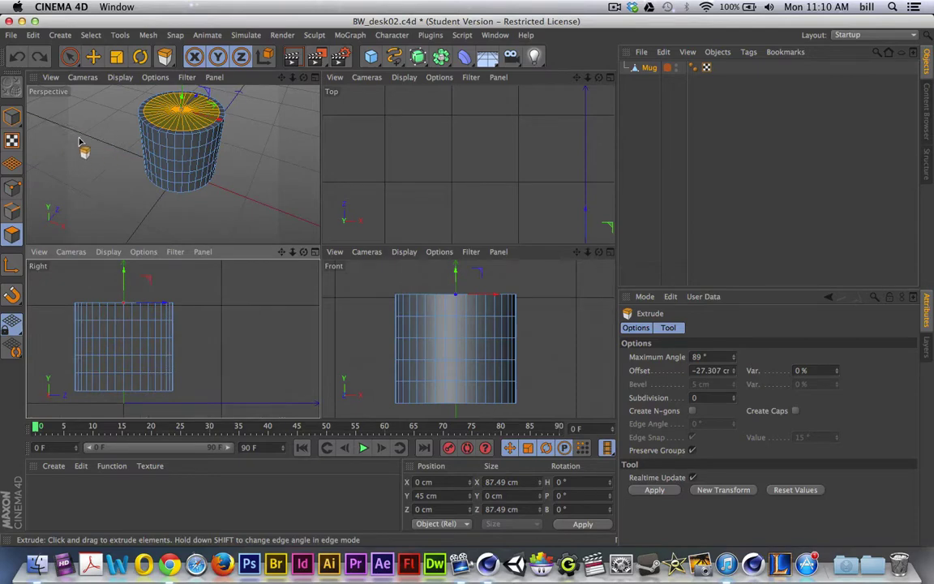
left_click_drag(95, 140, 185, 140)
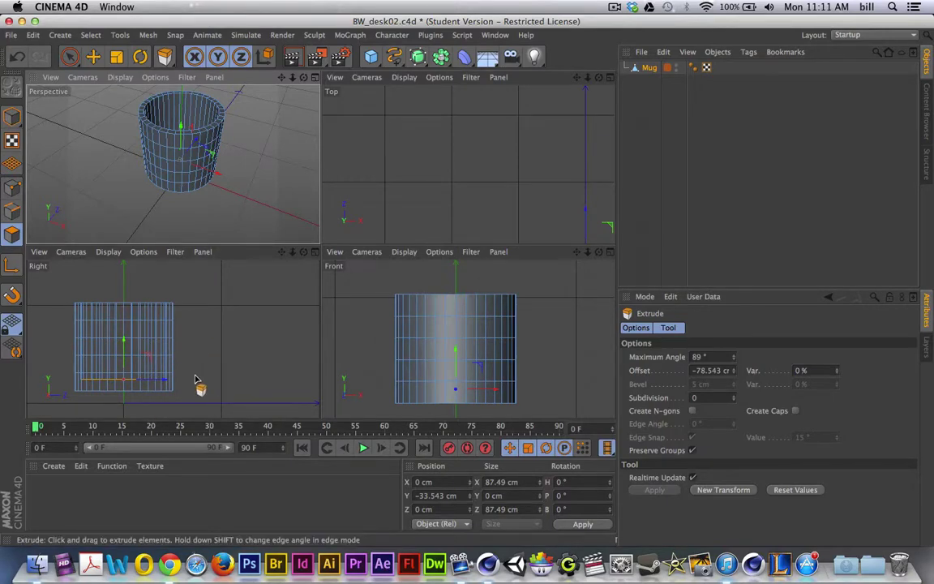
Return to the single perspective view and live-select the handle attachment polygons on the mug's side: an adjacent pair in the second row and another in the fourth
left_click_drag(250, 203, 255, 138, "alt")
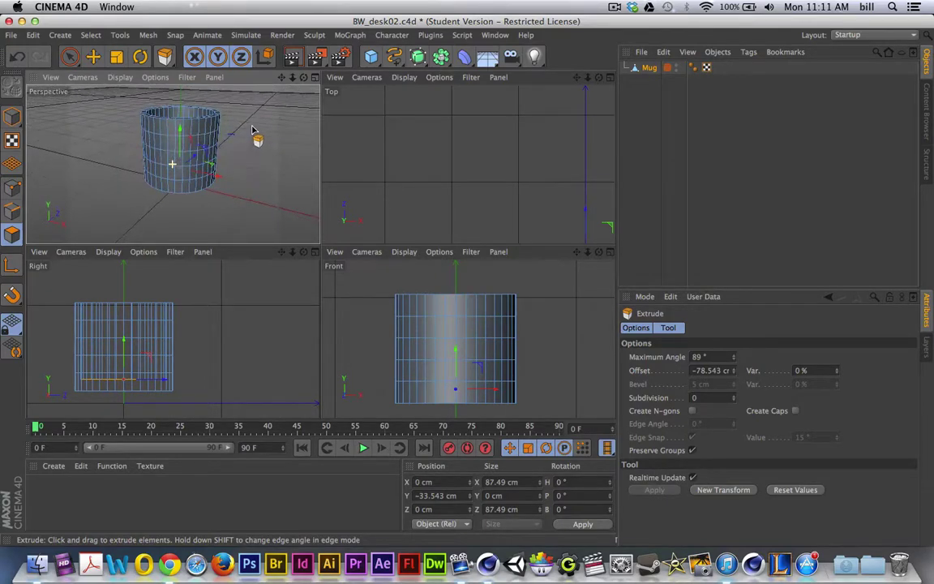
left_click(316, 77)
middle_click_drag(509, 266, 472, 270, "alt")
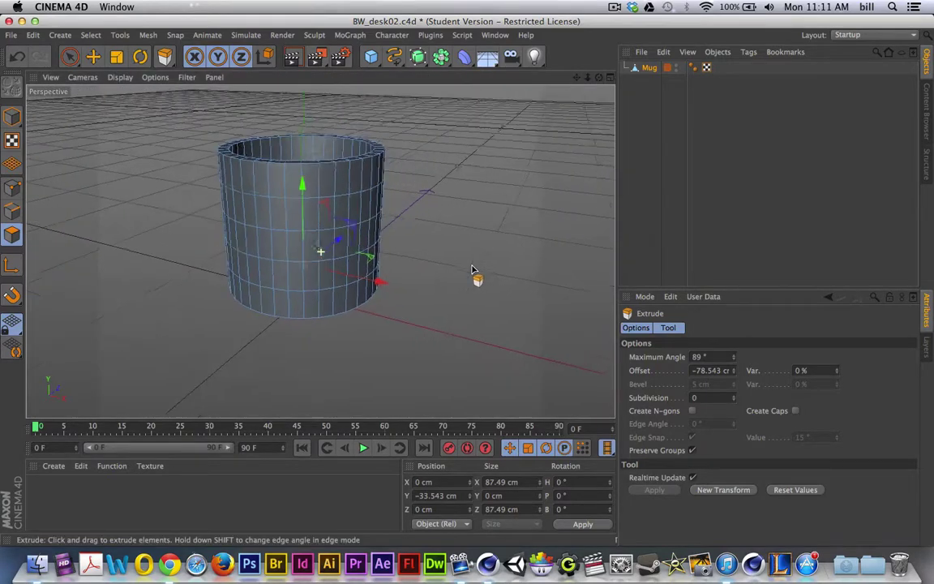
left_click_drag(473, 270, 468, 294, "alt")
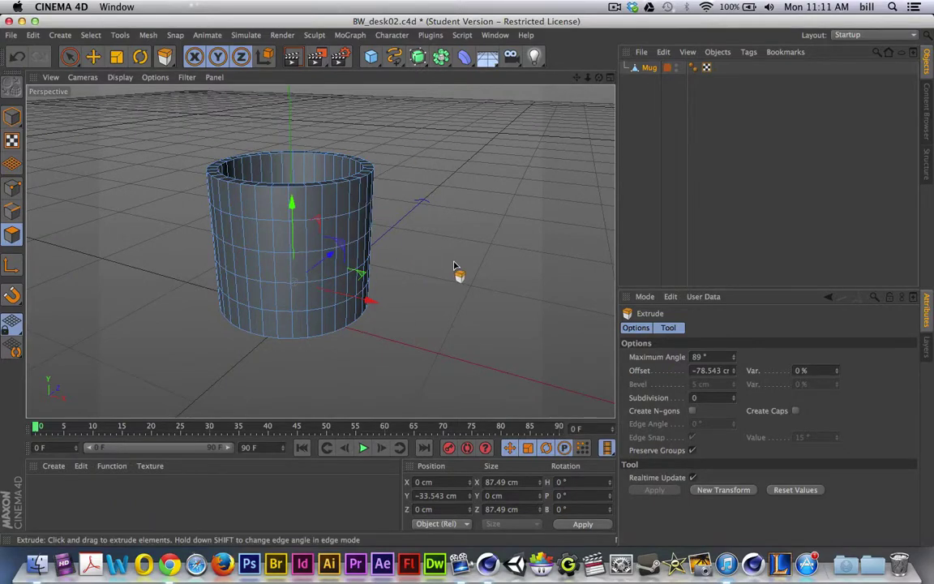
left_click_drag(469, 260, 224, 219, "alt")
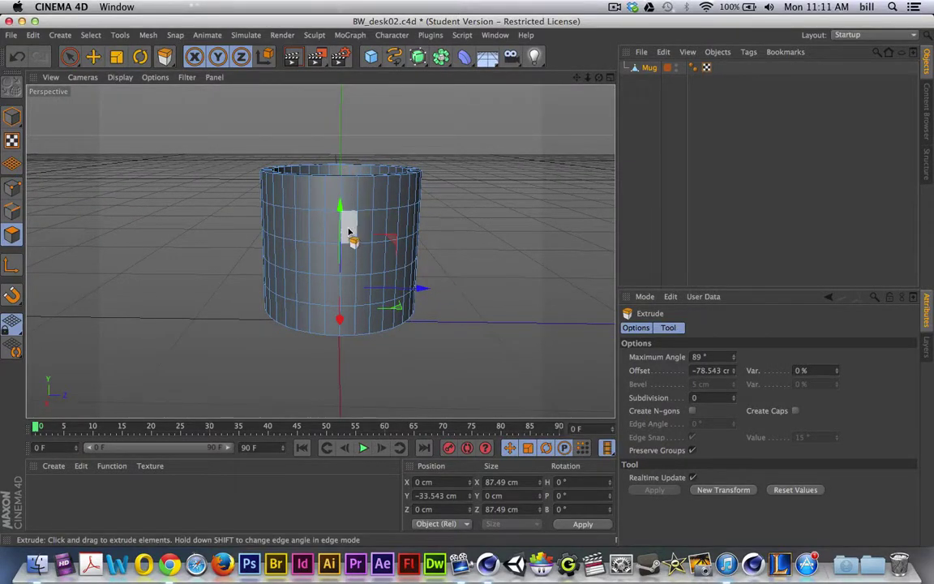
left_click_drag(215, 315, 486, 317, "alt")
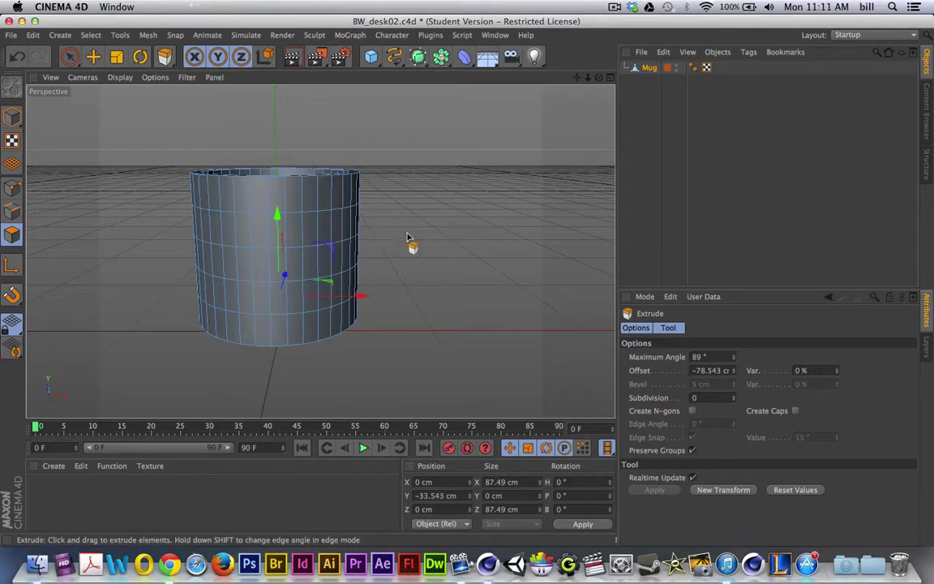
left_click_drag(429, 235, 106, 249, "alt")
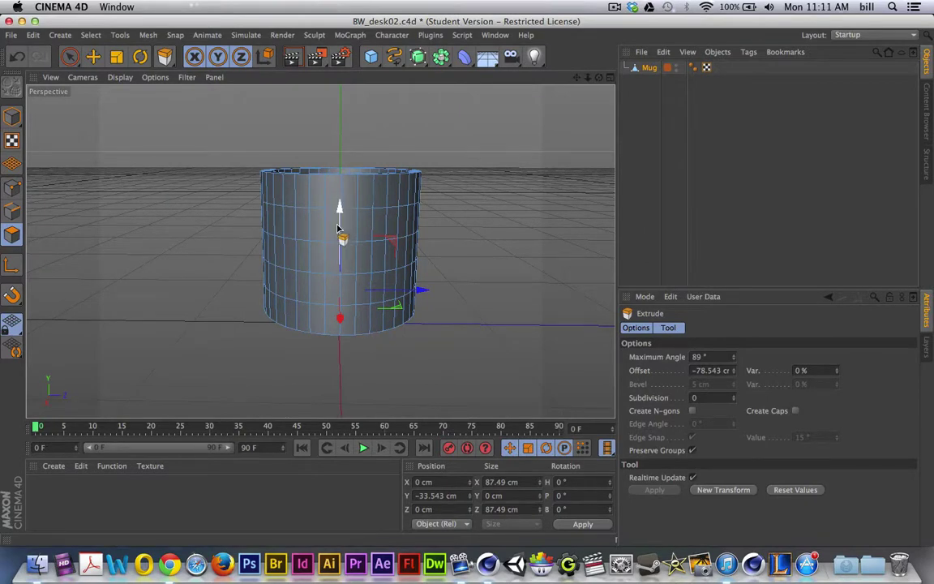
left_click(69, 56)
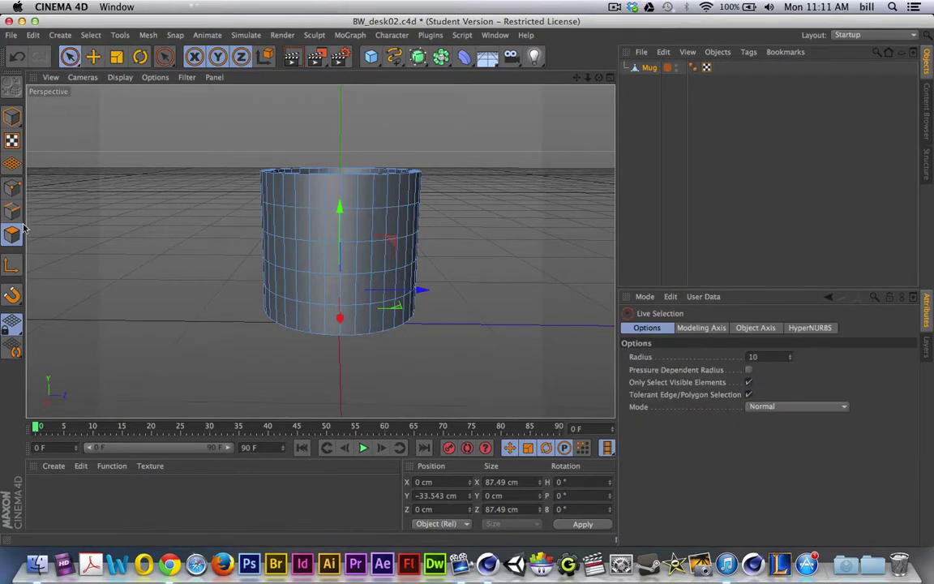
scroll(336, 231, "up", 4)
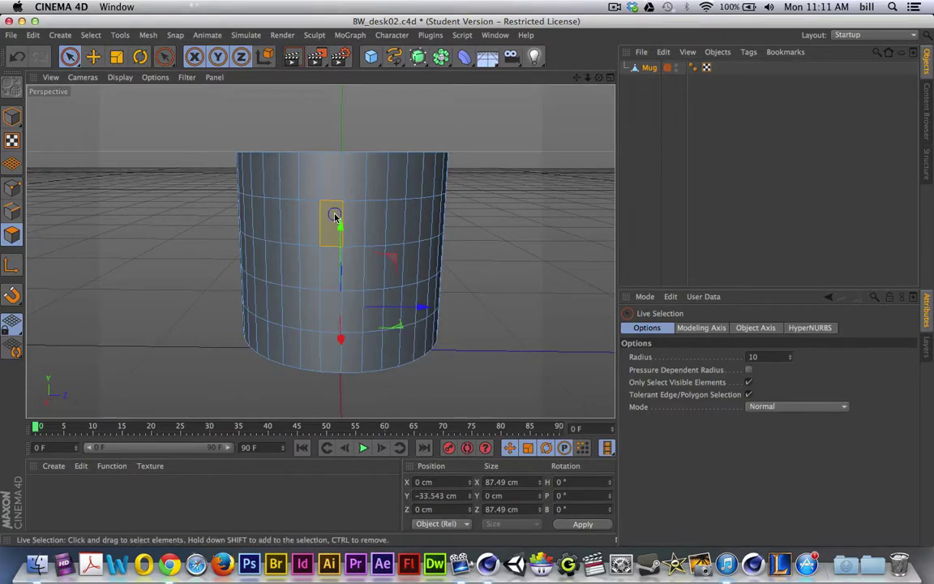
left_click(344, 217)
left_click_drag(354, 226, 320, 252, "alt")
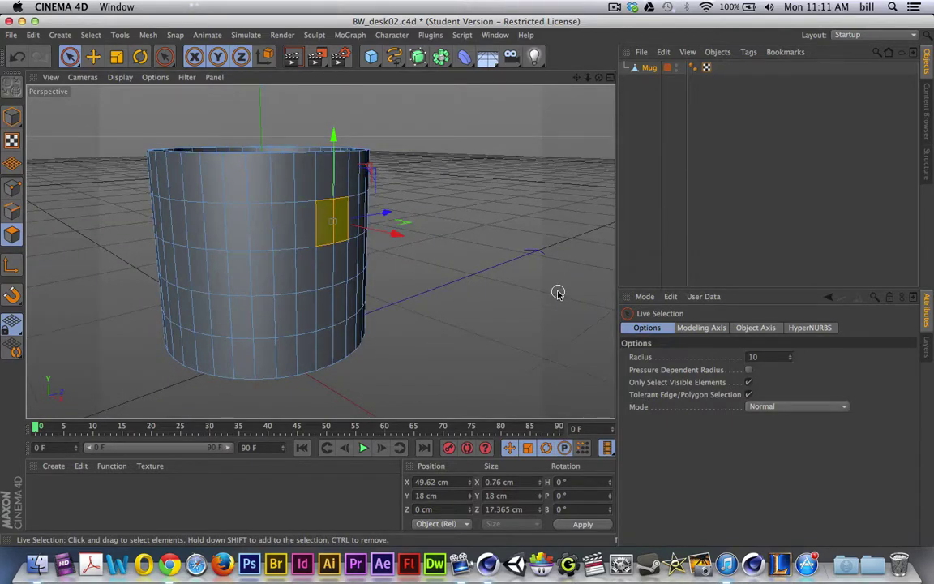
left_click(332, 307, "shift")
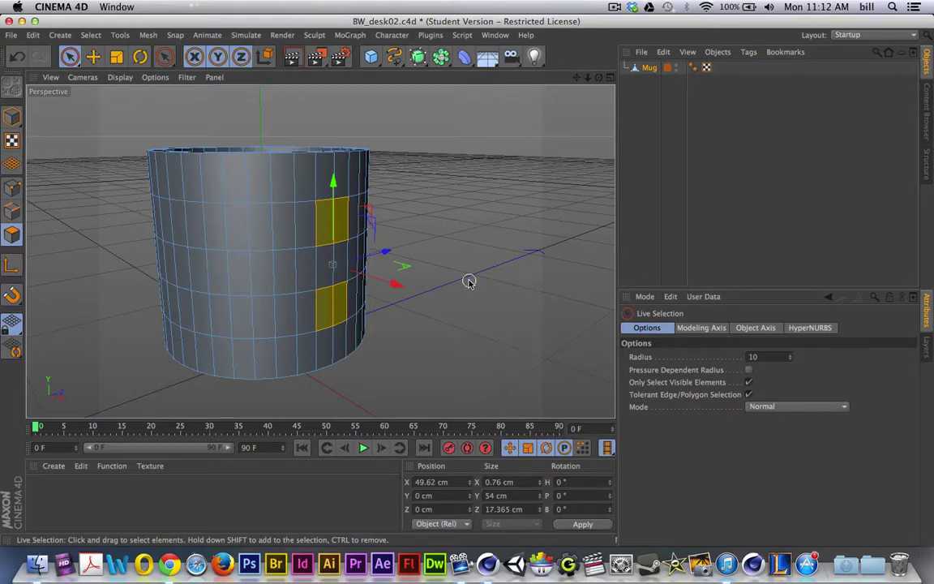
Detach the Create Tools commands into a floating palette, then close that palette
left_click(148, 35)
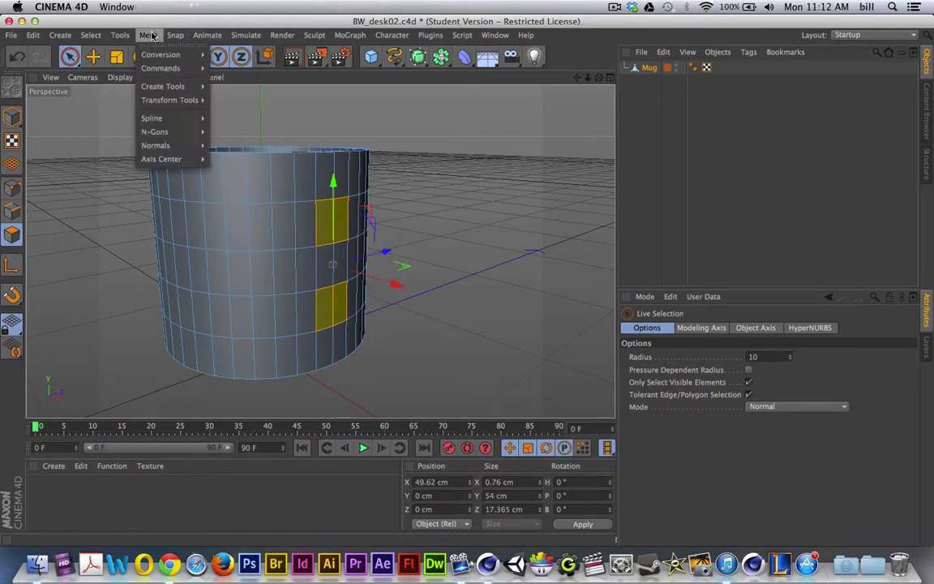
mouse_move(166, 86)
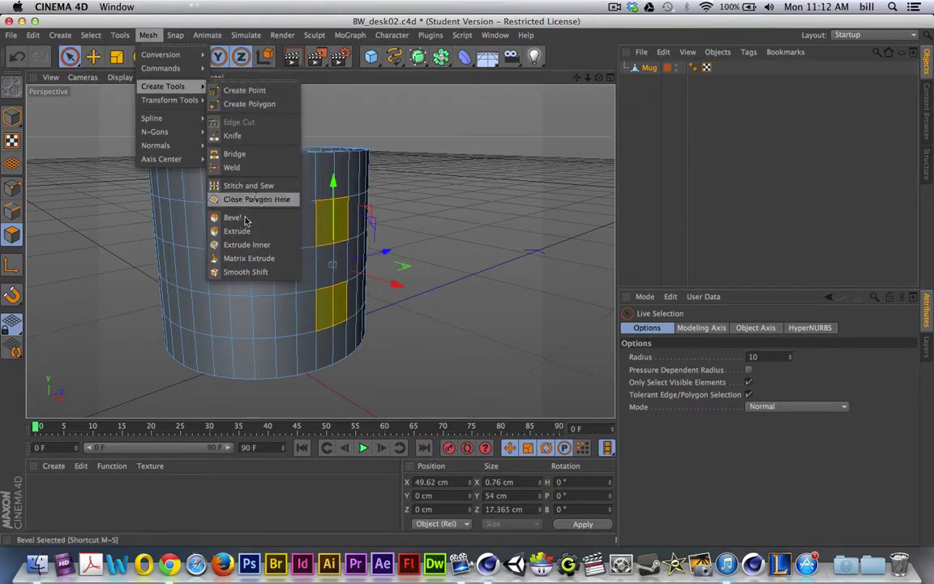
left_click(250, 82)
left_click_drag(250, 84, 574, 116)
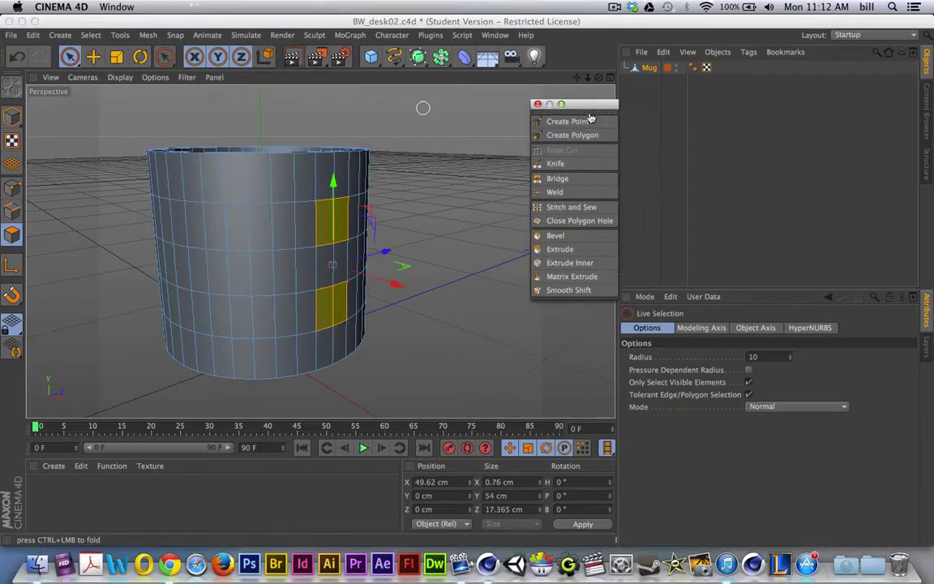
left_click(537, 104)
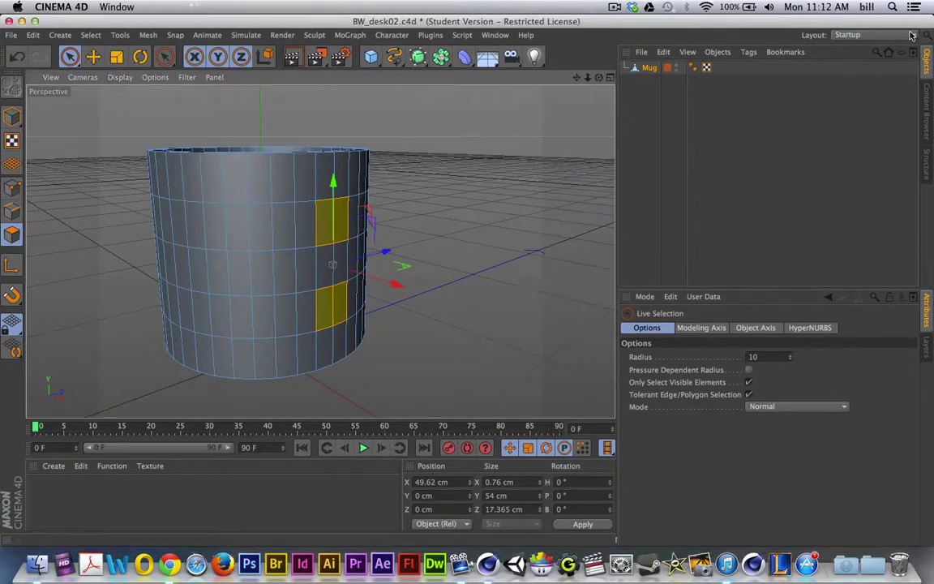
Change the interface layout from Startup to Modeling
left_click(850, 36)
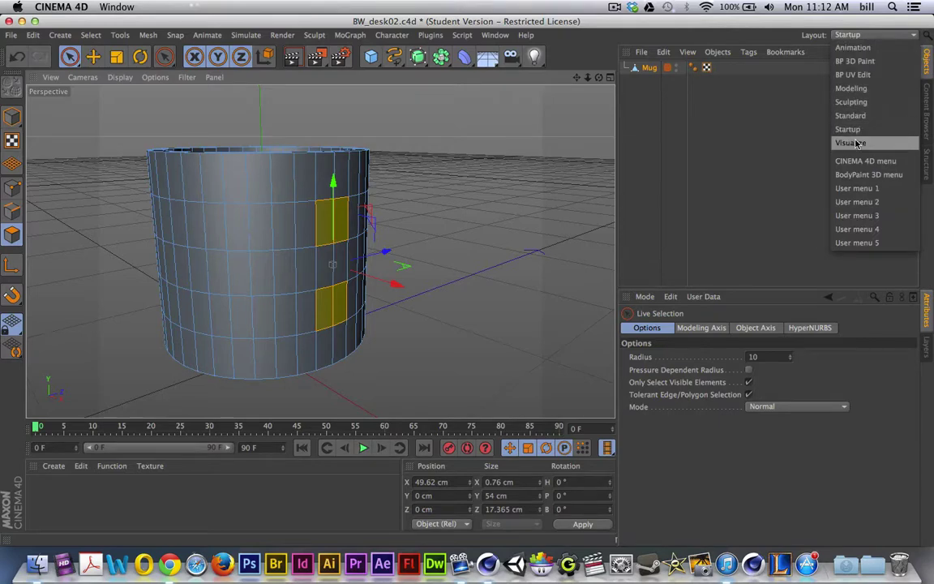
left_click(852, 88)
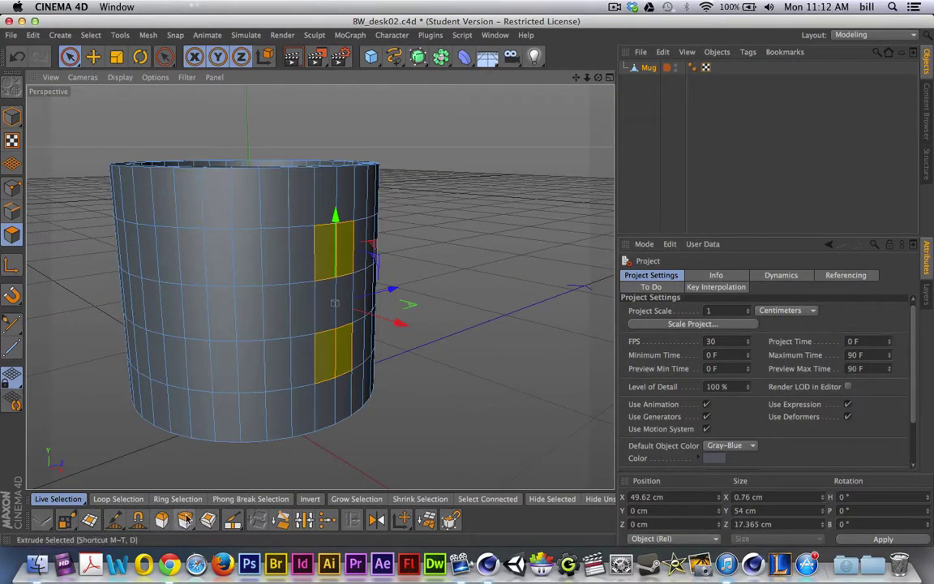
Extrude the selected handle polygons outward from the mug twice, first by about 13.1 cm and again by a somewhat shorter distance
key("d")
left_click_drag(465, 234, 495, 236)
left_click_drag(342, 305, 362, 312)
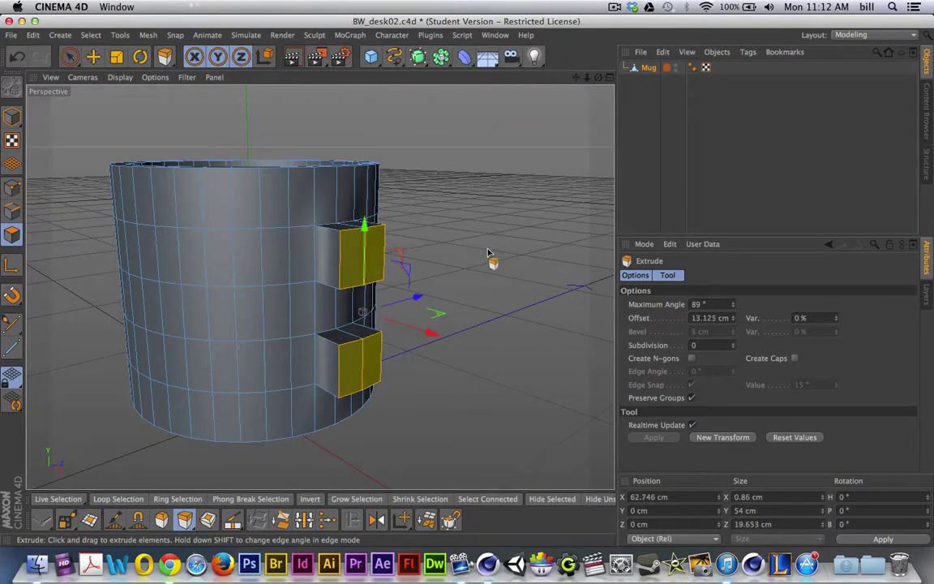
left_click_drag(487, 253, 542, 257)
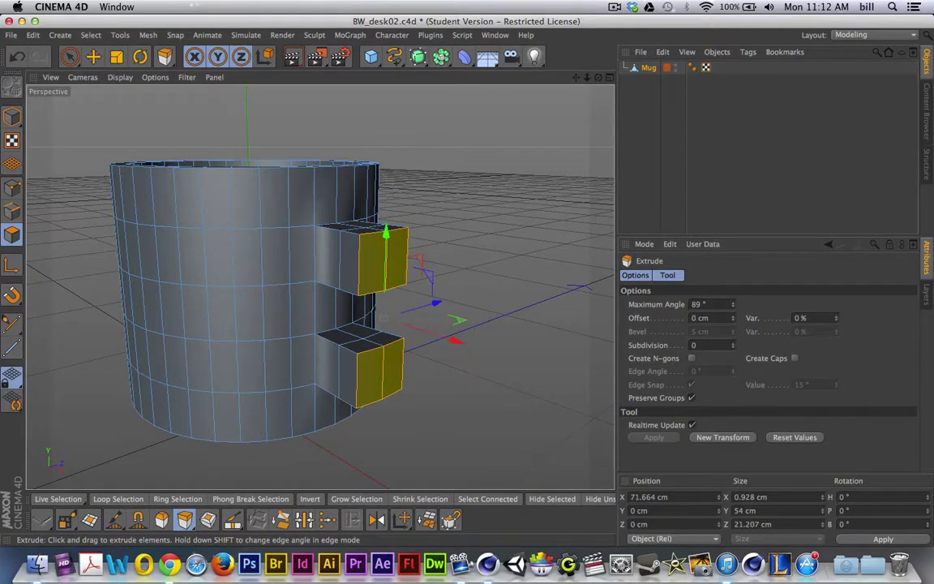
Try extending both handle arms outward with a third extrusion of about 10.7 cm
left_click_drag(388, 315, 396, 315)
left_click_drag(421, 350, 486, 244)
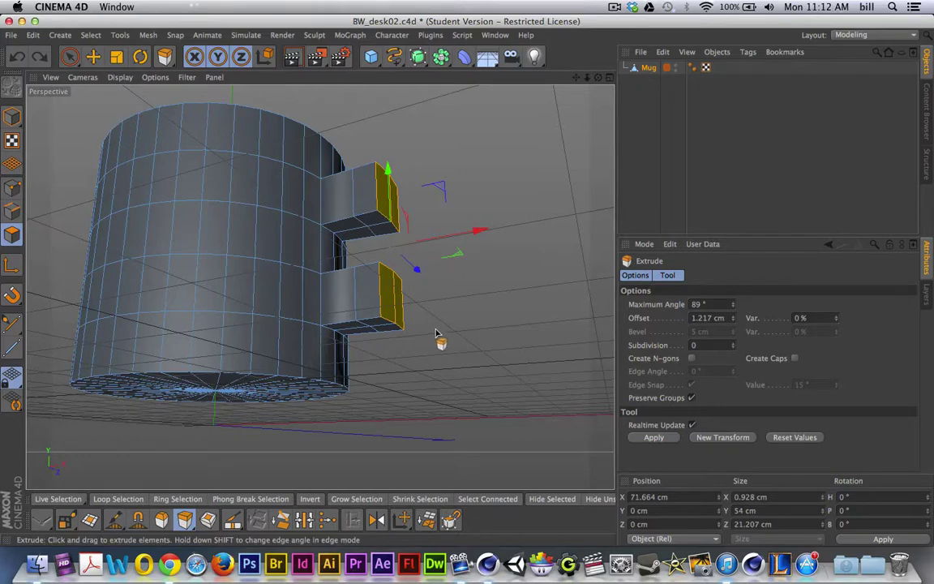
left_click_drag(435, 334, 424, 467, "alt")
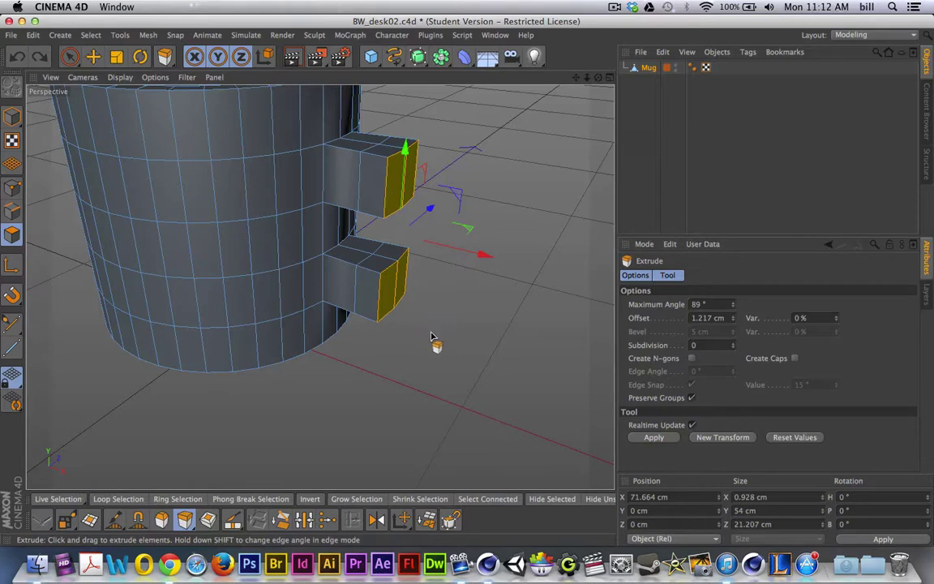
left_click_drag(431, 337, 474, 223, "alt")
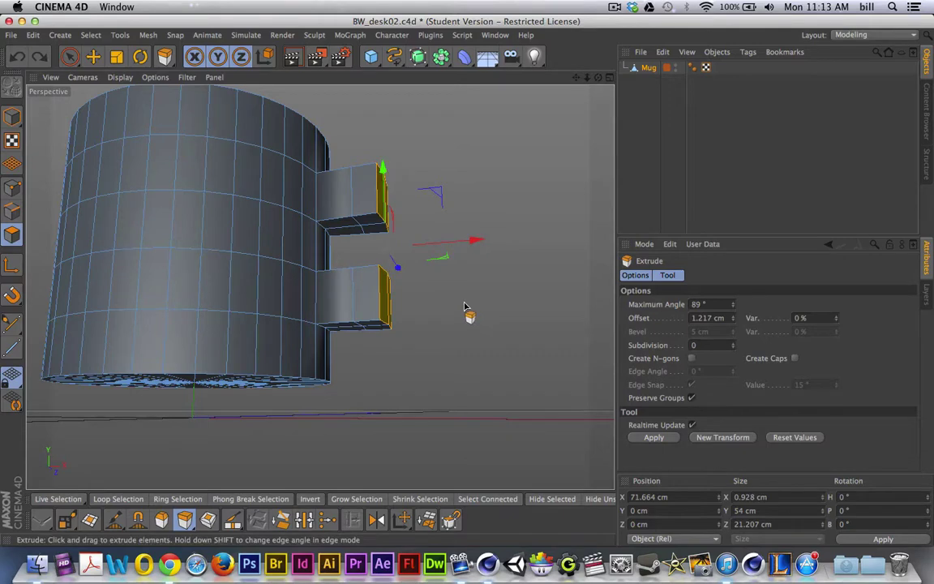
left_click_drag(465, 307, 448, 350, "alt")
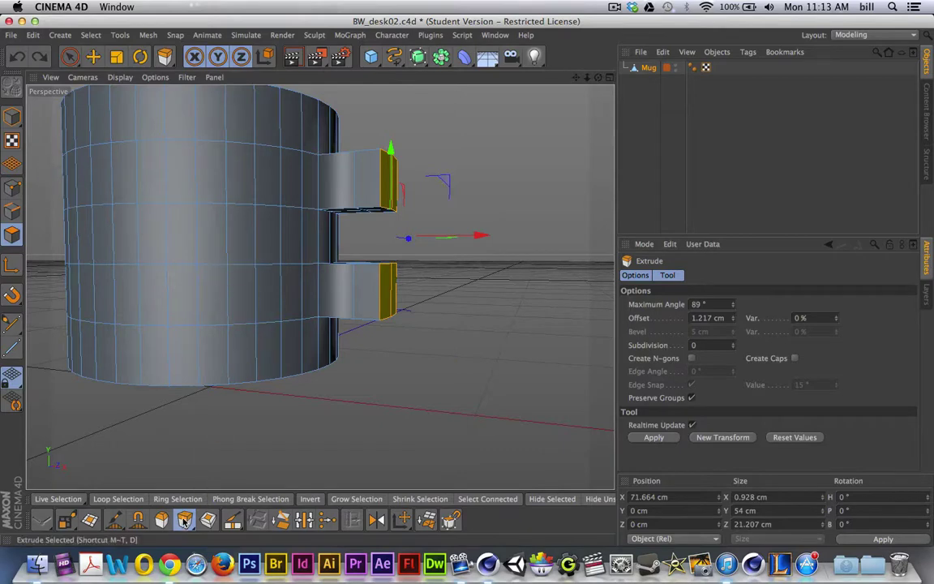
left_click_drag(431, 433, 502, 434)
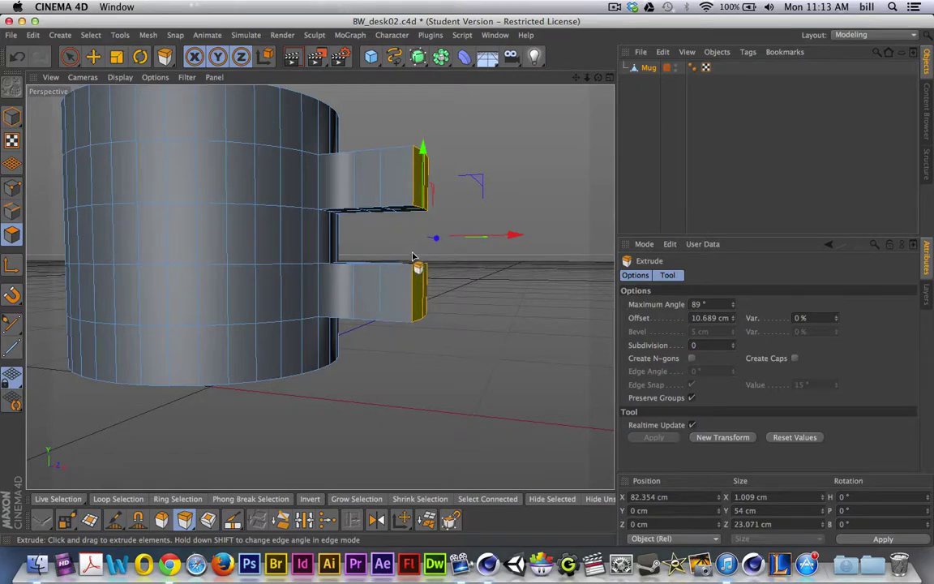
Live-select the facing polygons of the outer handle segments: the lower arm's top and the upper arm's underside
left_click_drag(473, 311, 446, 371, "alt")
left_click(69, 56)
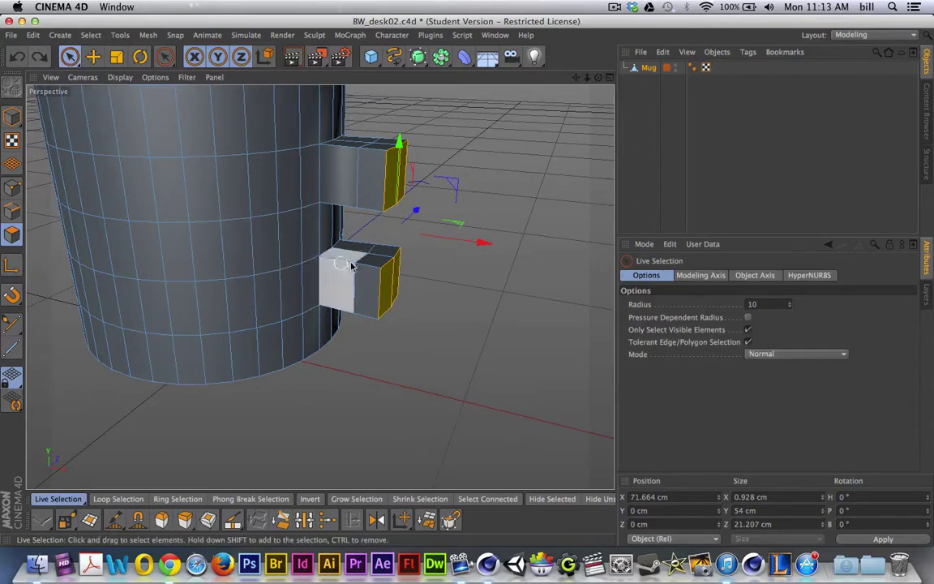
left_click(378, 258)
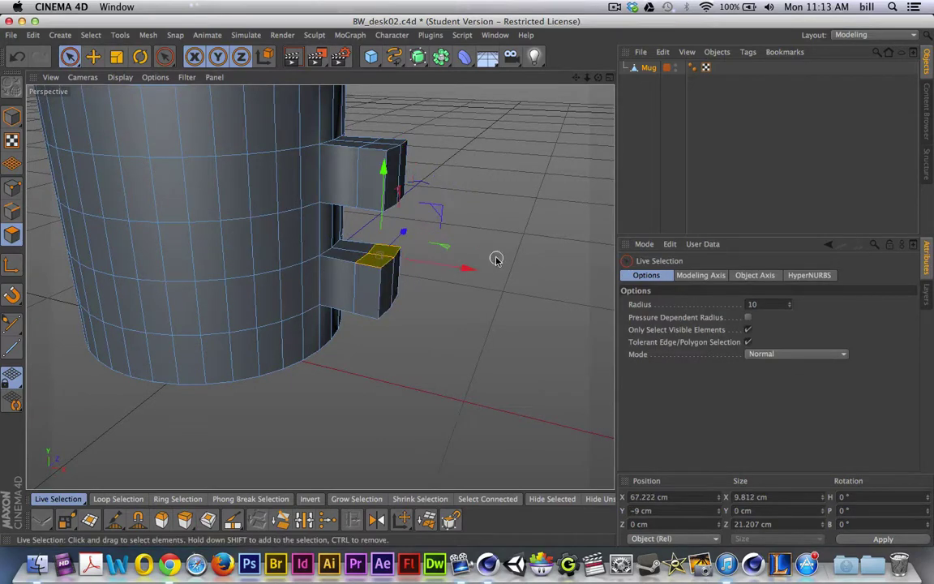
left_click_drag(509, 203, 376, 243, "alt")
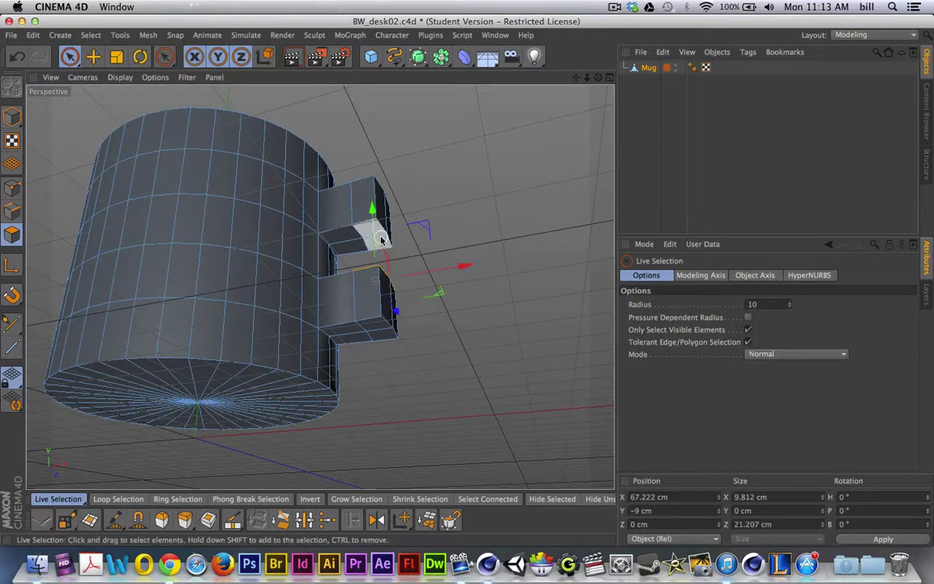
left_click(381, 240, "shift")
Extrude the facing handle polygons toward each other with an offset of about 4.26 cm, leaving a gap between them
left_click_drag(489, 323, 468, 360, "alt")
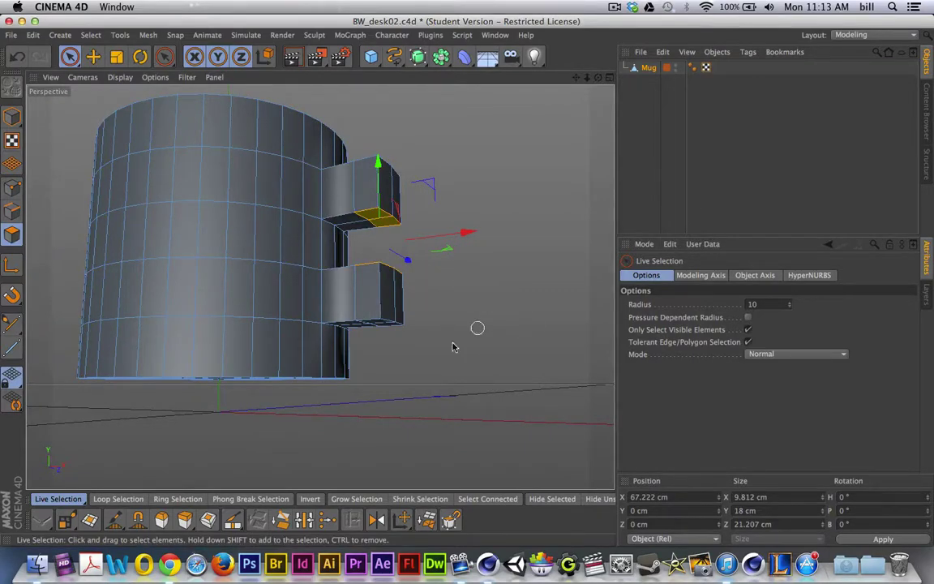
left_click(185, 520)
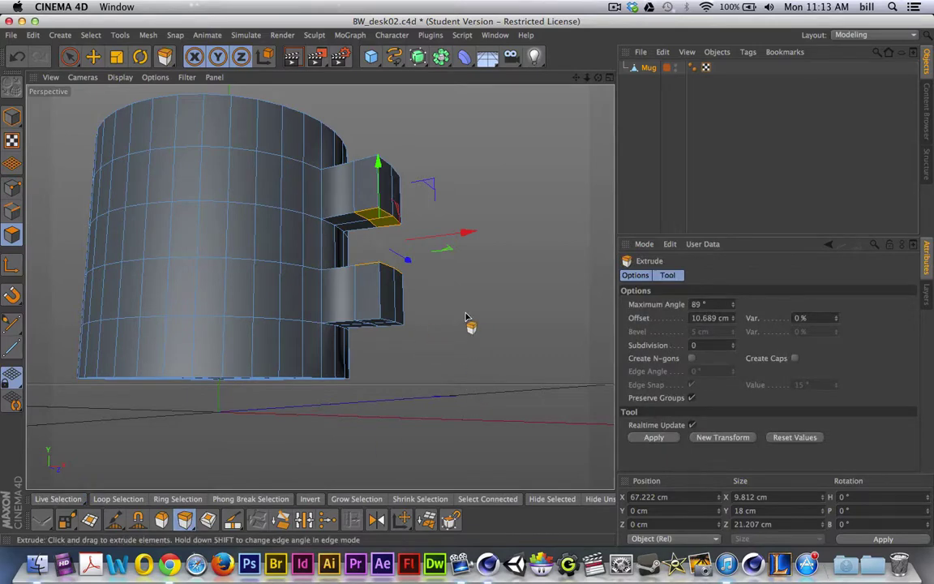
left_click_drag(381, 215, 309, 215)
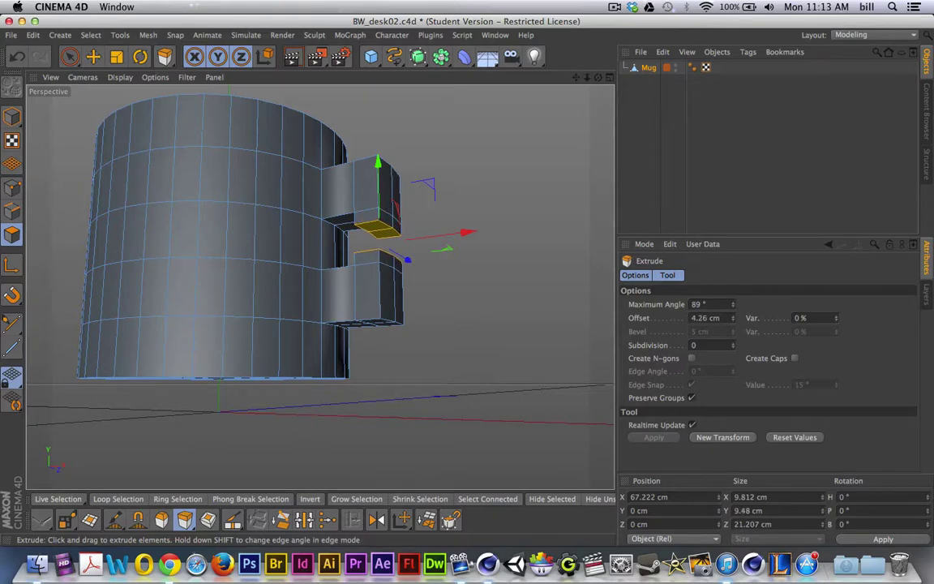
Get a close view of the gap between the two handle arms and activate the Bridge tool for the selected polygons
scroll(436, 314, "up", 10)
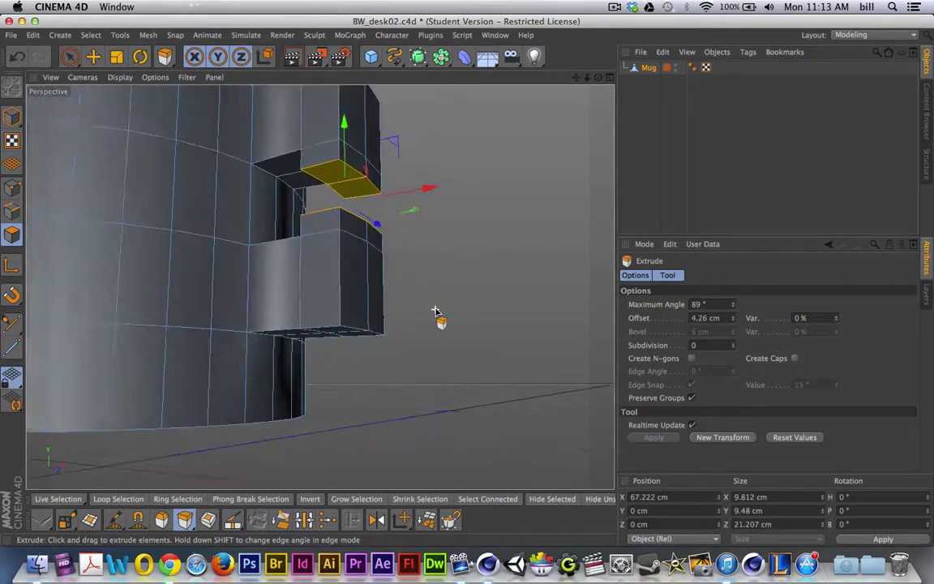
left_click_drag(427, 322, 430, 366, "alt")
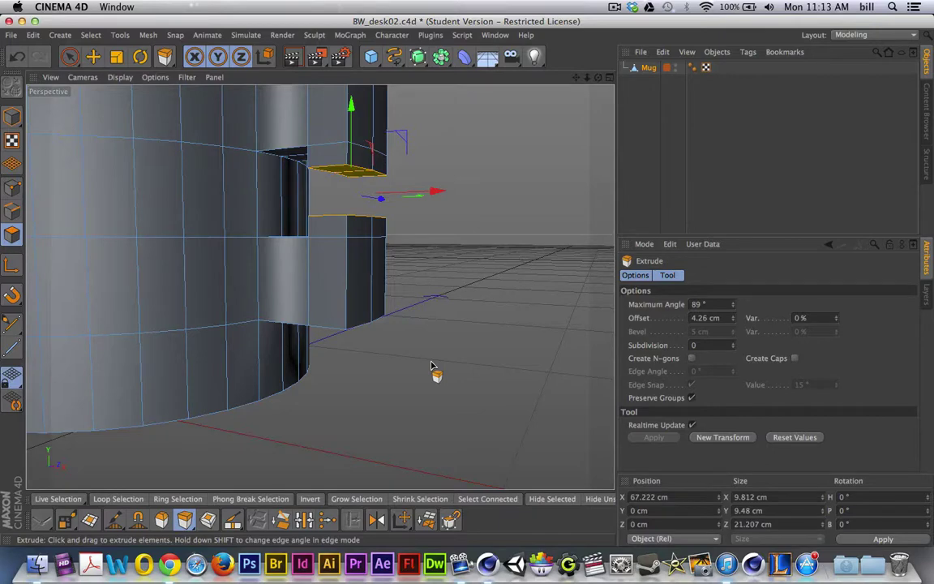
left_click_drag(429, 357, 406, 369, "alt")
scroll(409, 369, "up", 5)
left_click_drag(388, 329, 138, 385, "alt")
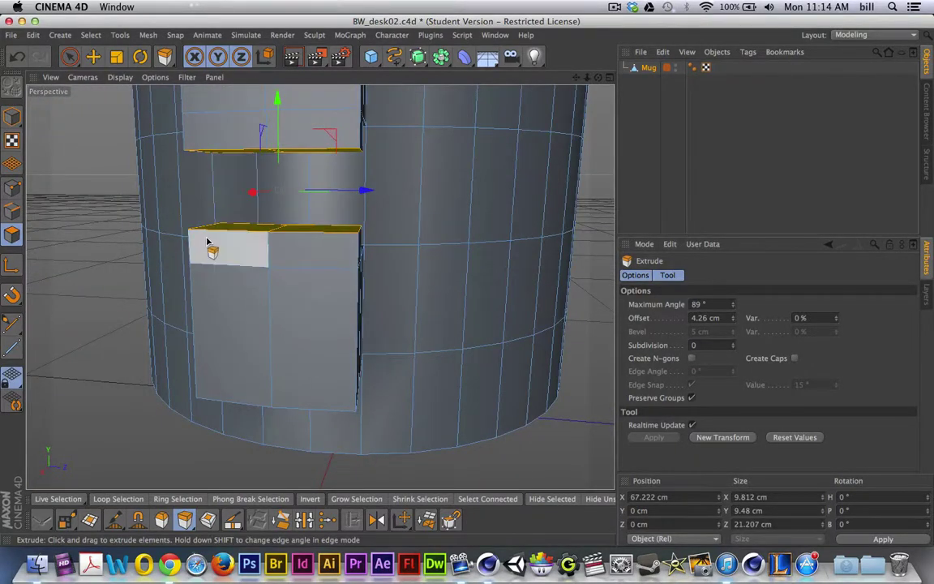
left_click_drag(209, 246, 134, 244, "alt")
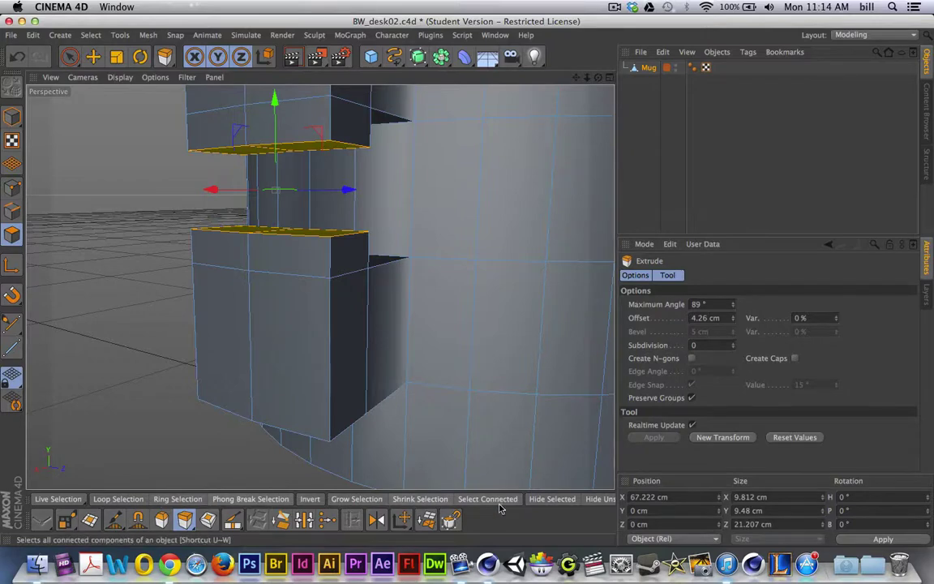
left_click(147, 35)
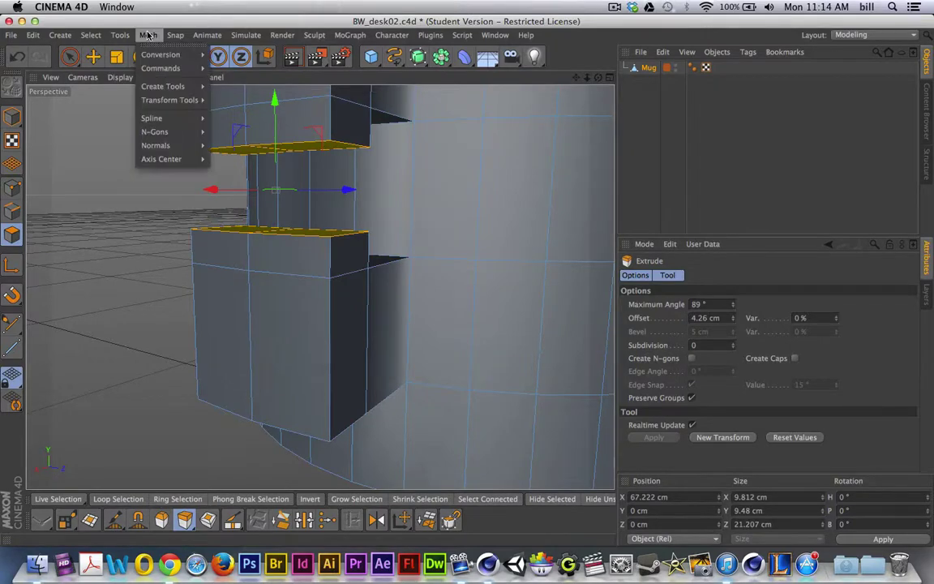
mouse_move(156, 70)
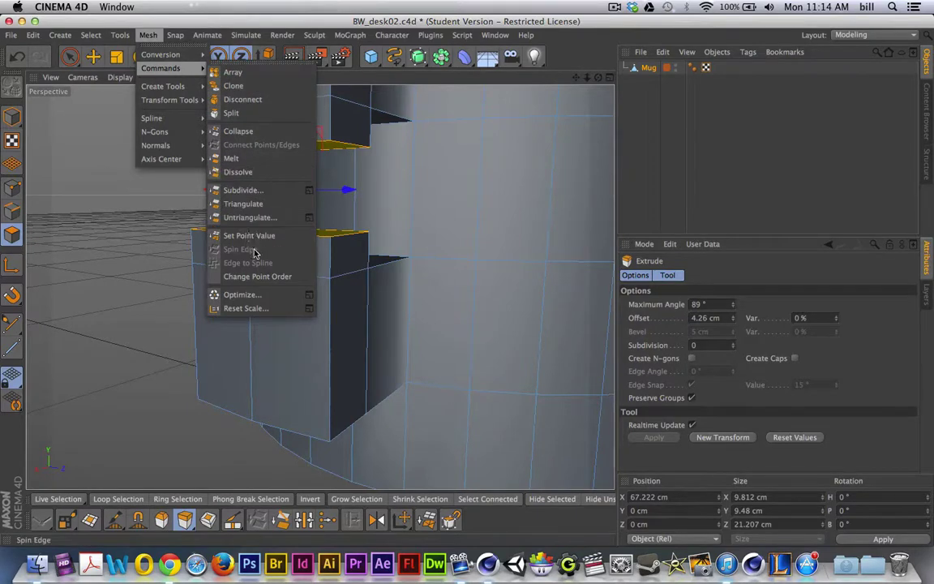
mouse_move(185, 91)
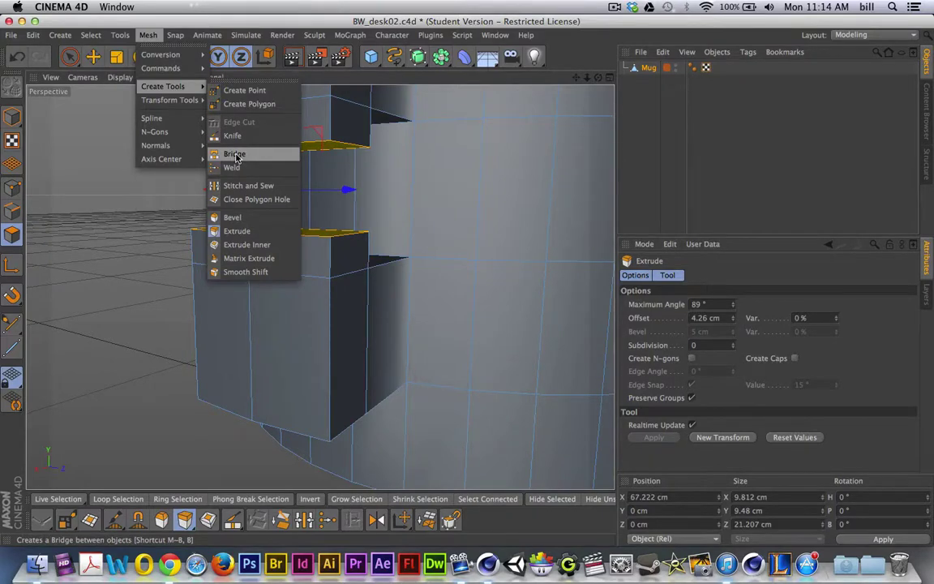
left_click(235, 154)
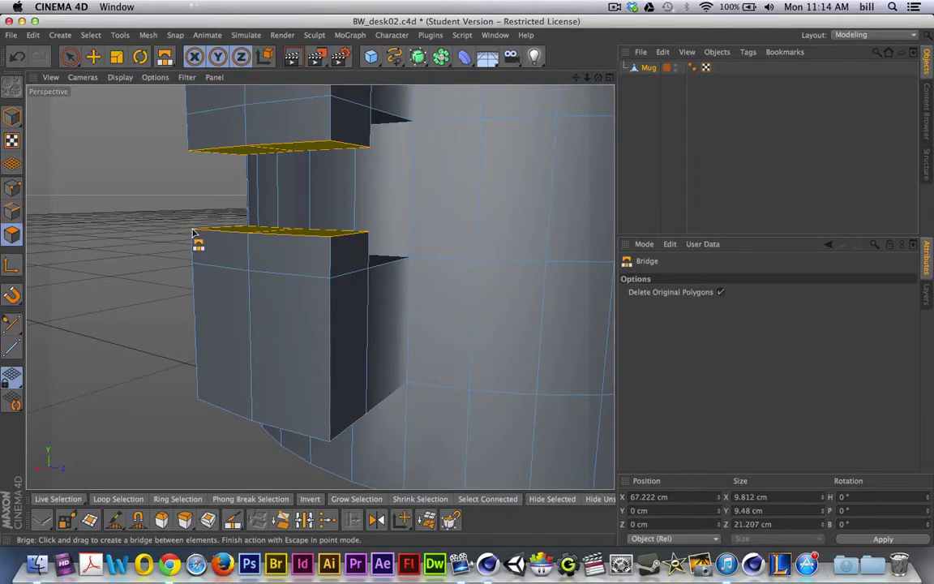
Try to bridge the two facing handle polygon groups between non-matching corners, and undo that bridge
left_click_drag(193, 232, 193, 161)
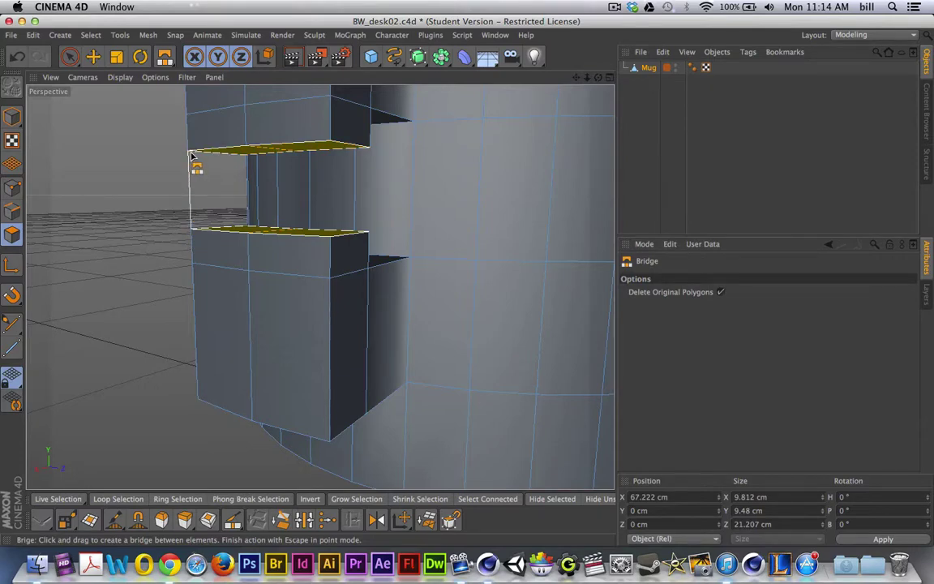
left_click_drag(191, 154, 247, 162)
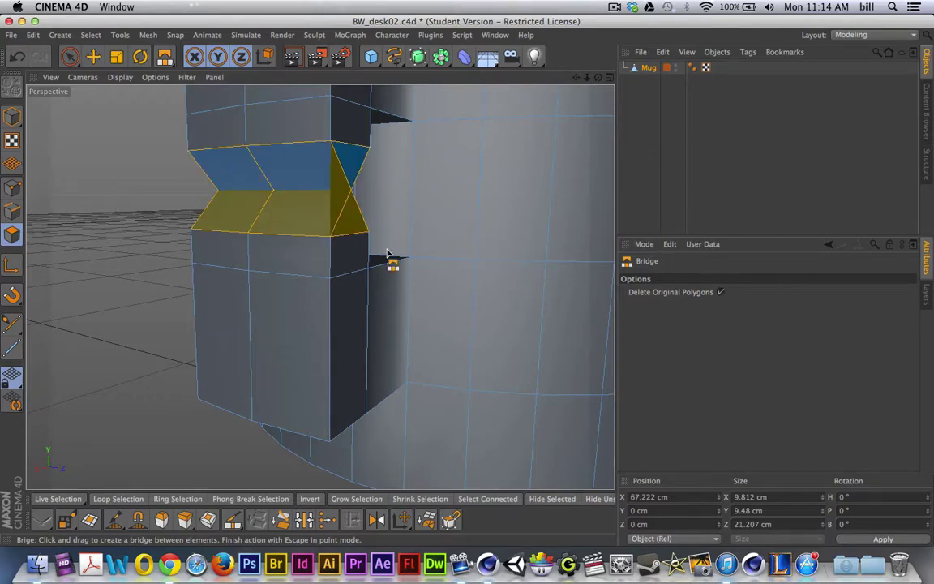
key("super+z")
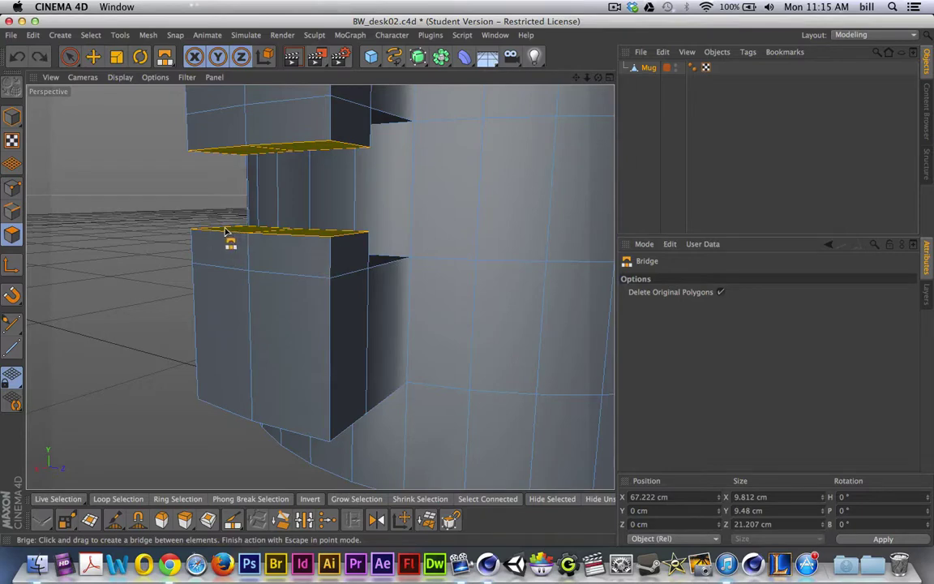
Bridge the facing handle polygons from the lower outer corner to the matching upper corner, closing the handle loop
left_click_drag(192, 234, 192, 155)
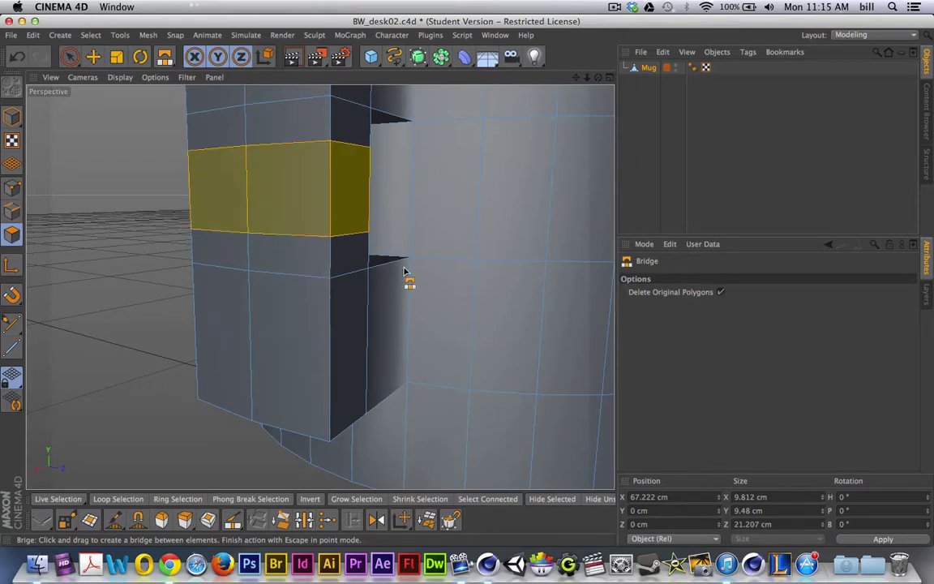
left_click_drag(268, 242, 444, 313, "alt")
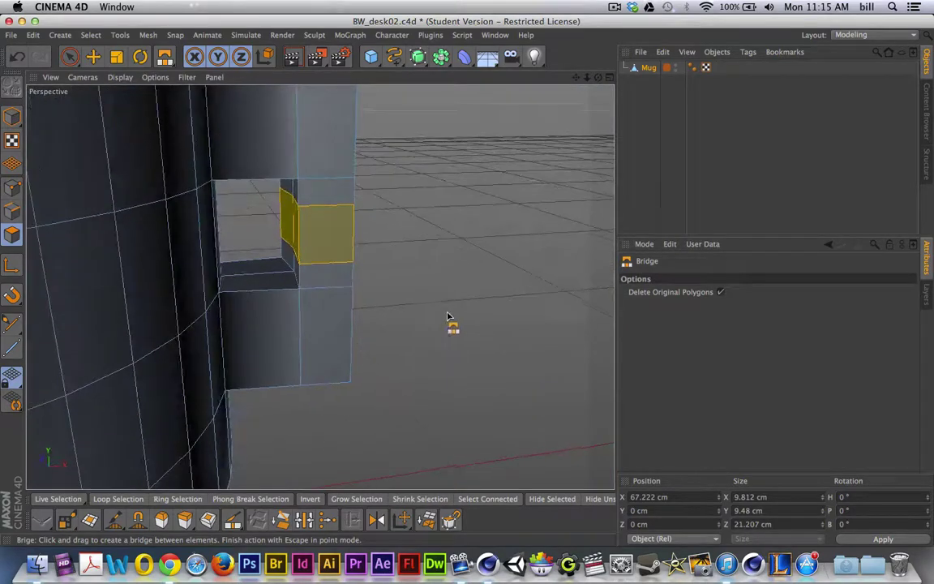
scroll(325, 288, "down", 10)
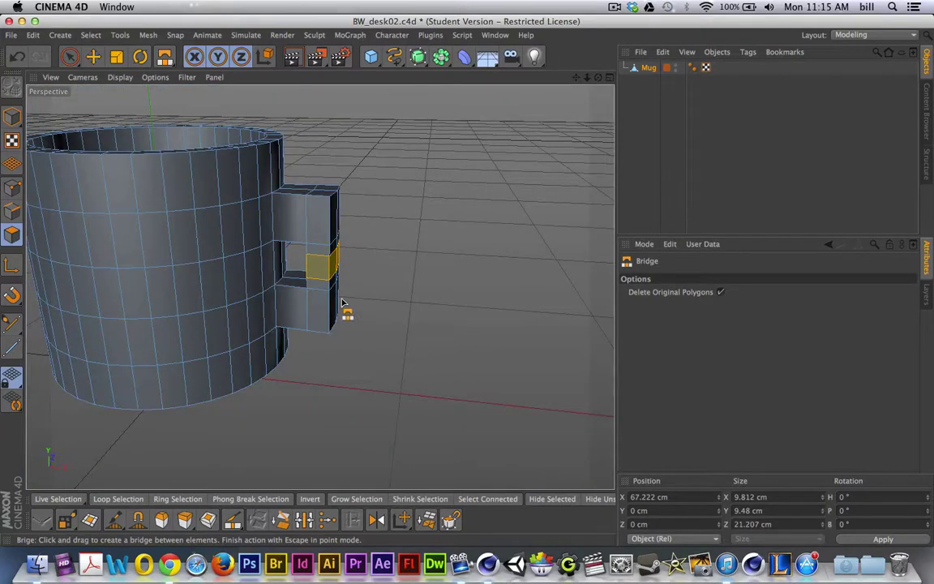
left_click_drag(332, 275, 352, 252, "alt")
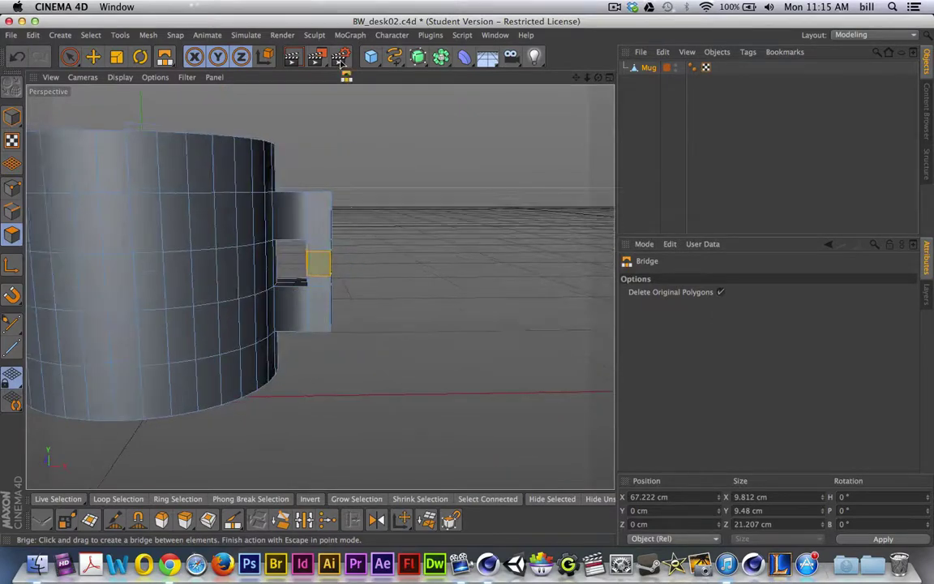
Add a HyperNURBS object and turn off the Mug layer's solo mode so all scene objects are listed
left_click_drag(421, 63, 447, 75)
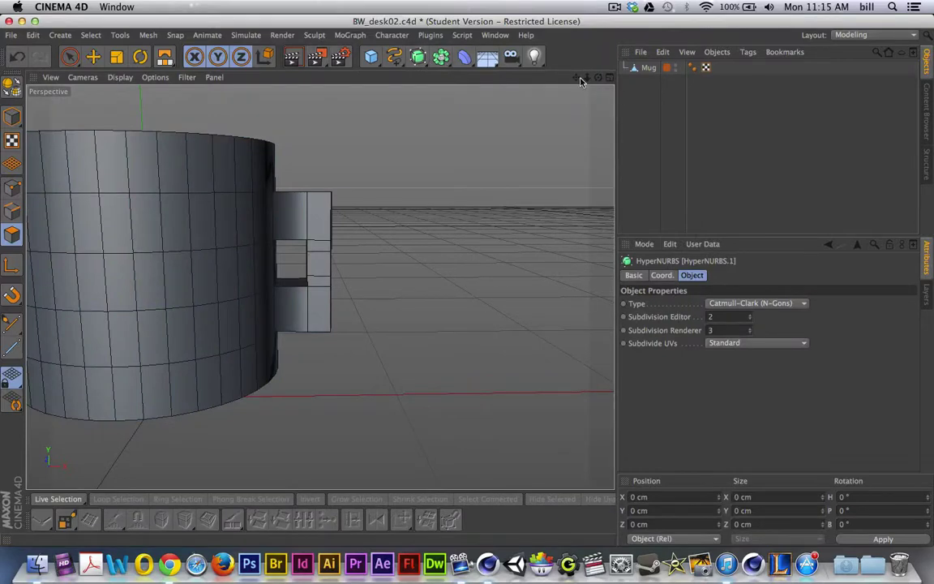
left_click(419, 59)
left_click(419, 59)
left_click(928, 296)
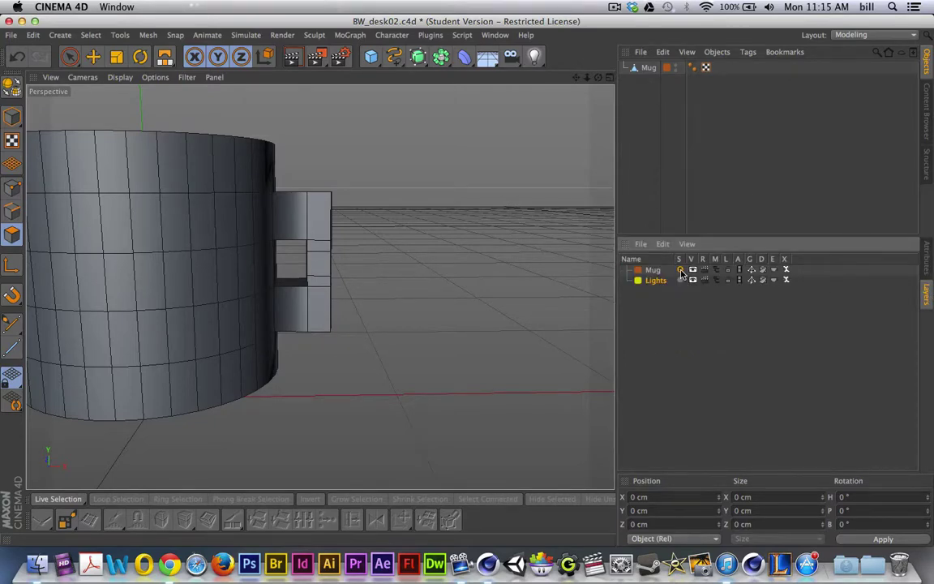
left_click(680, 270)
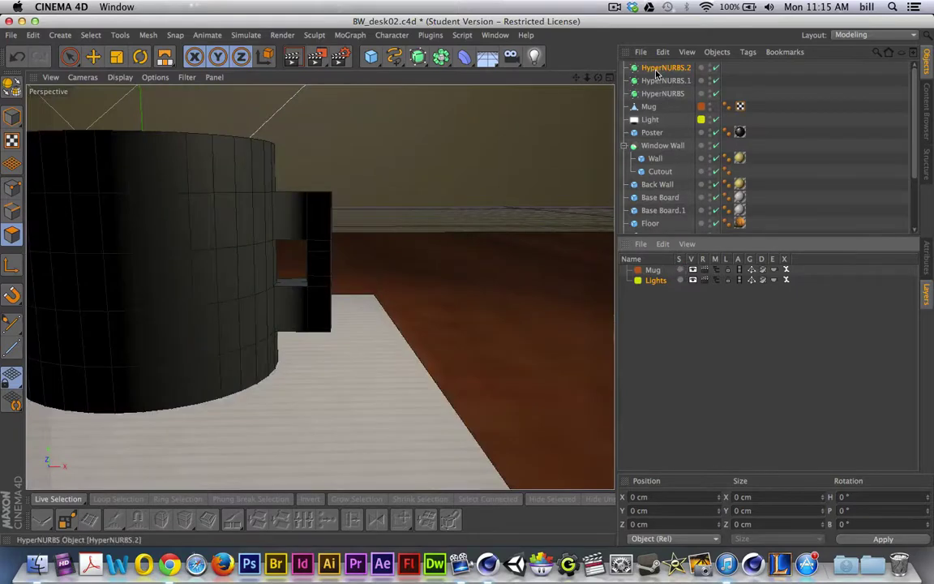
Delete the duplicates HyperNURBS.2 and HyperNURBS.1, and make the Mug a child of the remaining HyperNURBS object
key("Delete")
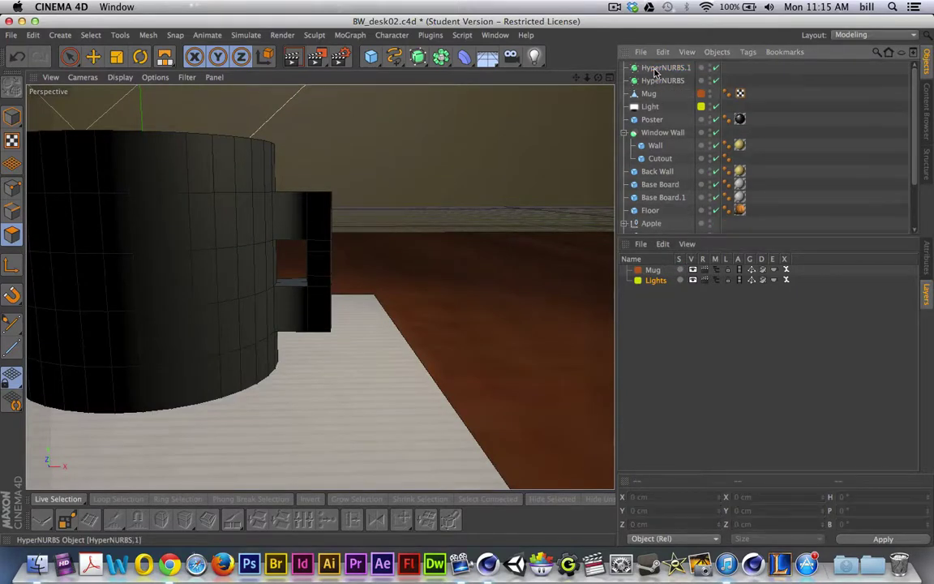
key("Delete")
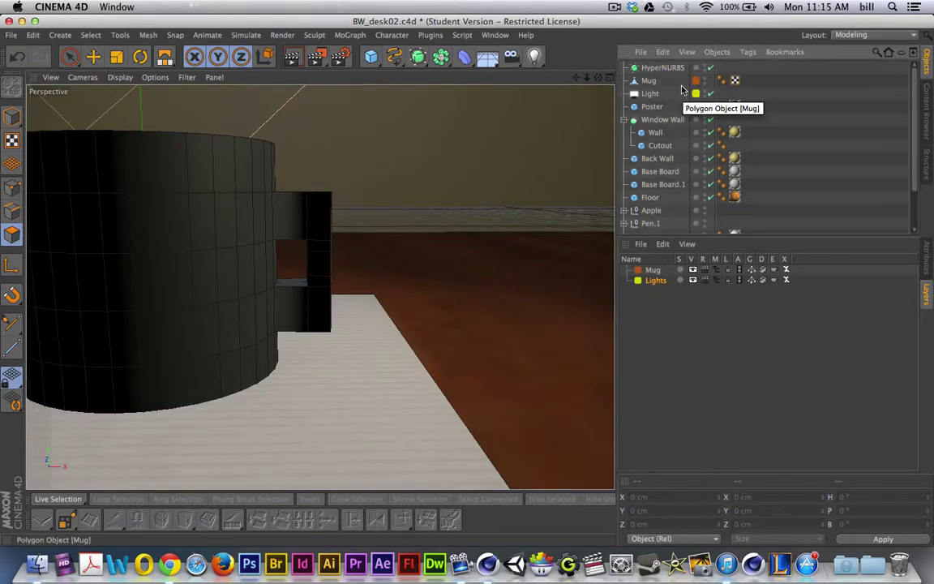
left_click(655, 68)
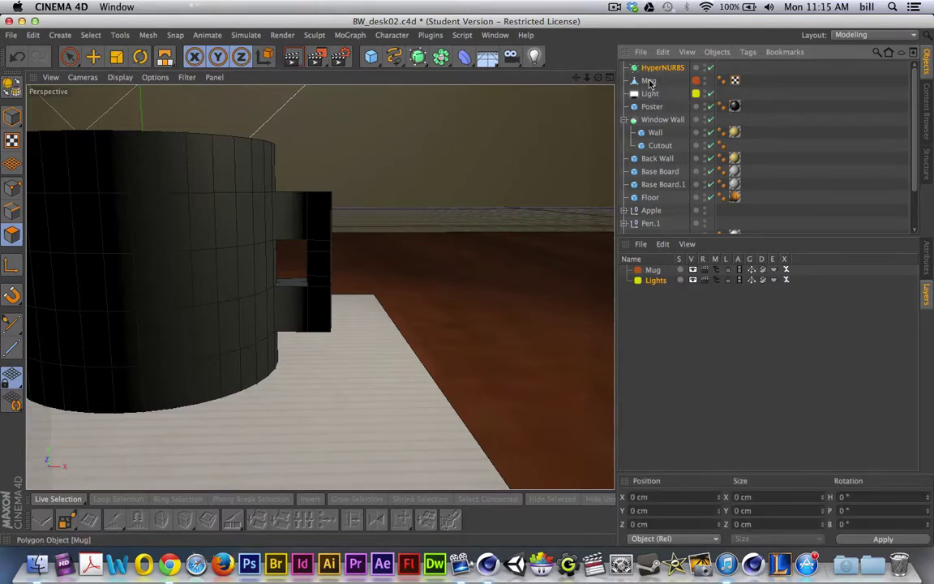
left_click_drag(652, 73, 654, 70)
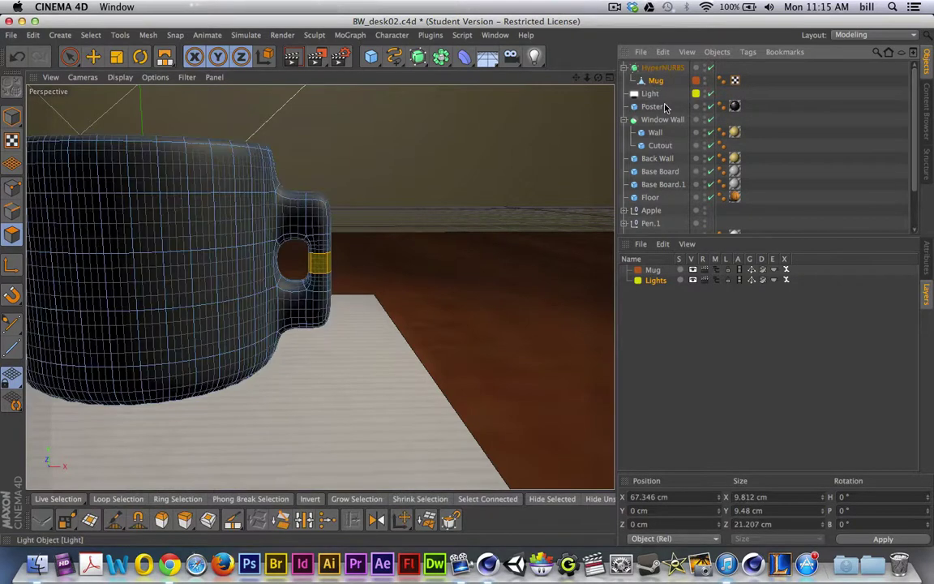
Assign the HyperNURBS object to the Mug layer
left_click(696, 71)
mouse_move(747, 76)
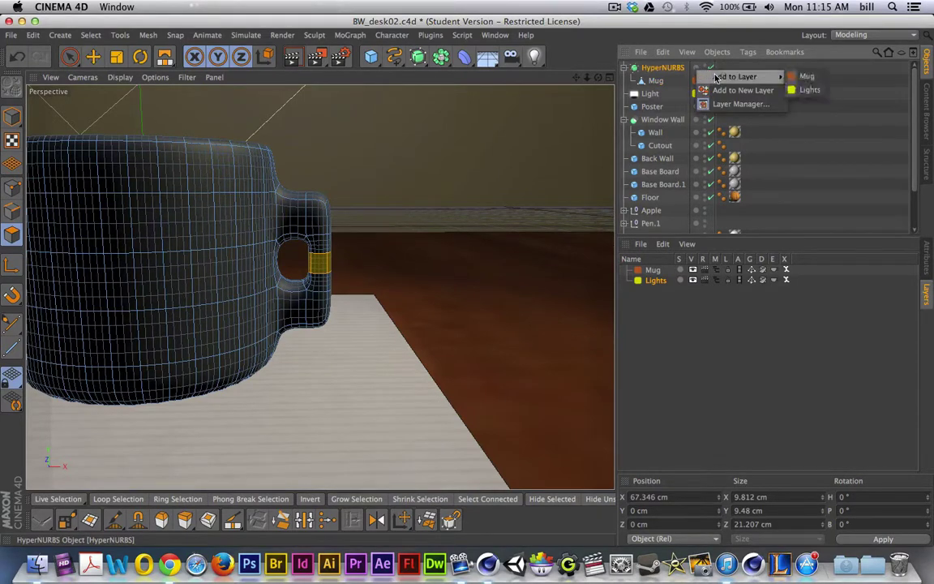
left_click(805, 77)
Try to spread the Light object's layer assignment down the object list to Apple, and undo it
left_click(650, 93)
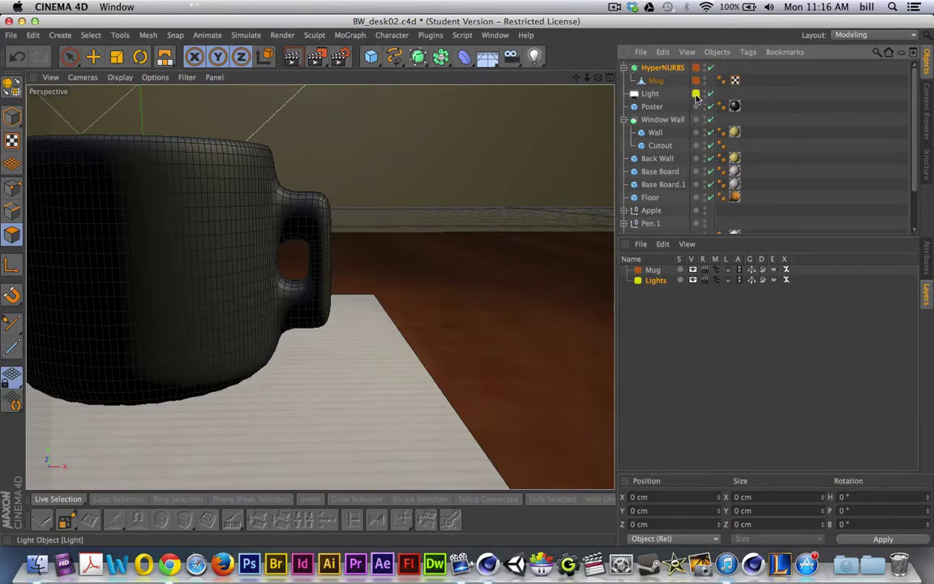
left_click_drag(696, 97, 696, 210)
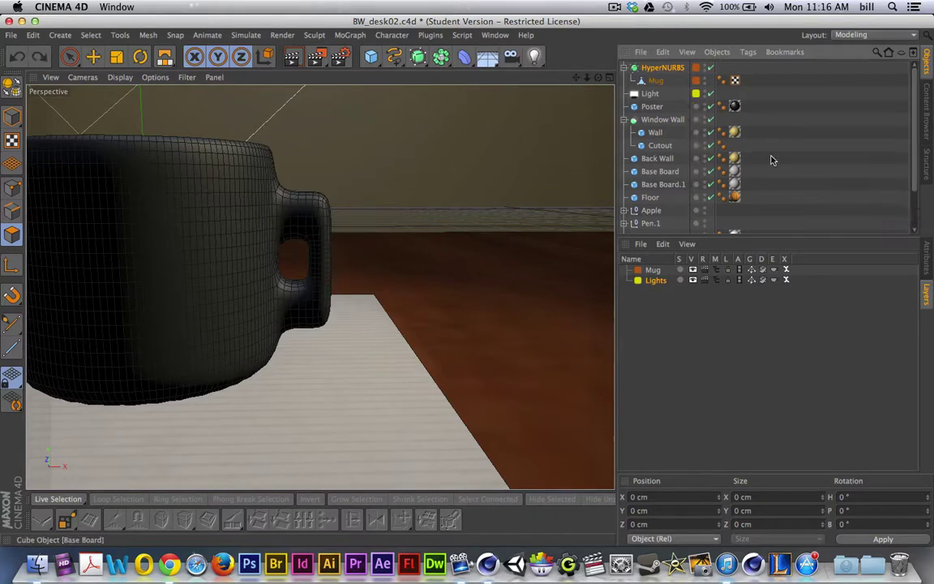
key("super+z")
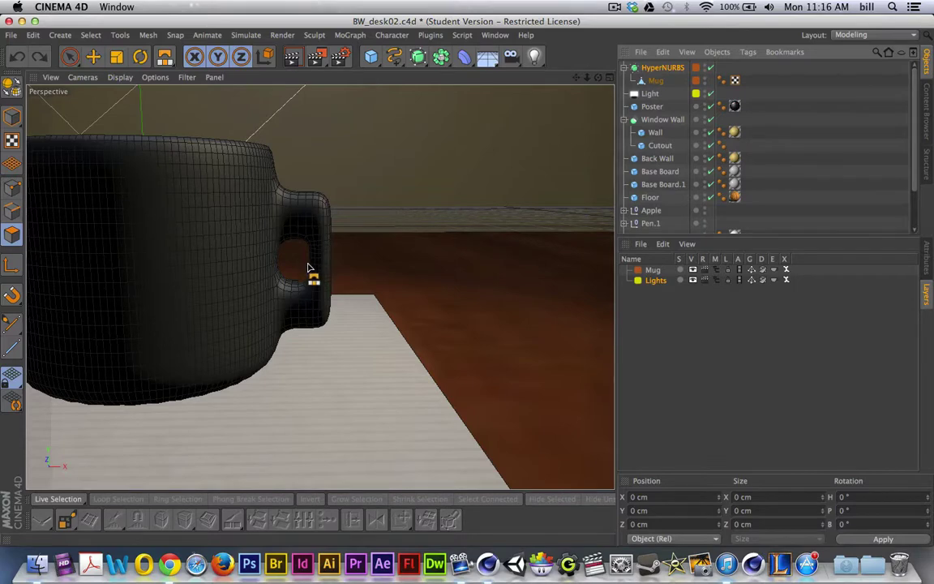
Solo the Mug layer and disable the HyperNURBS smoothing to expose the mug's base mesh
left_click_drag(309, 265, 280, 235, "alt")
scroll(294, 276, "up", 3)
scroll(295, 283, "down", 4)
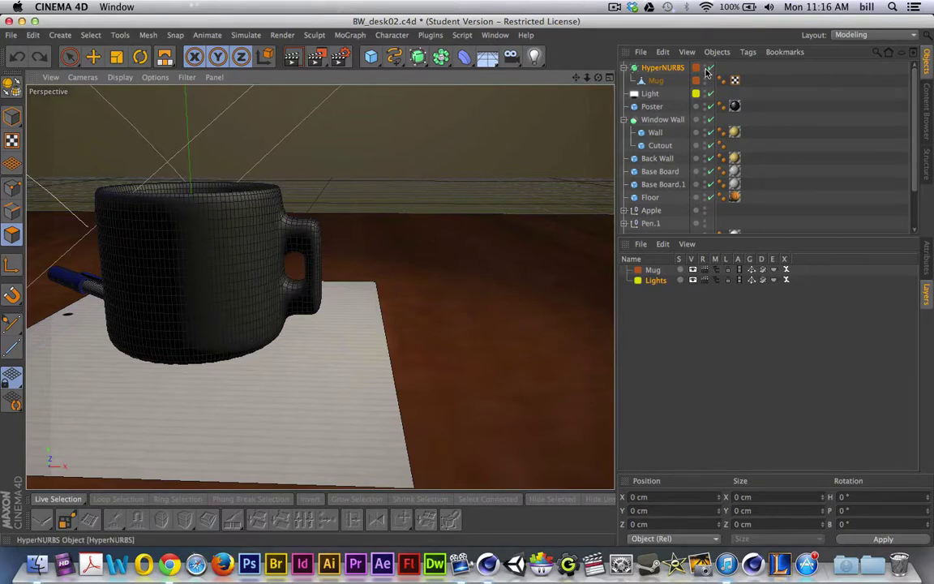
left_click(680, 270)
left_click_drag(605, 292, 286, 319, "alt")
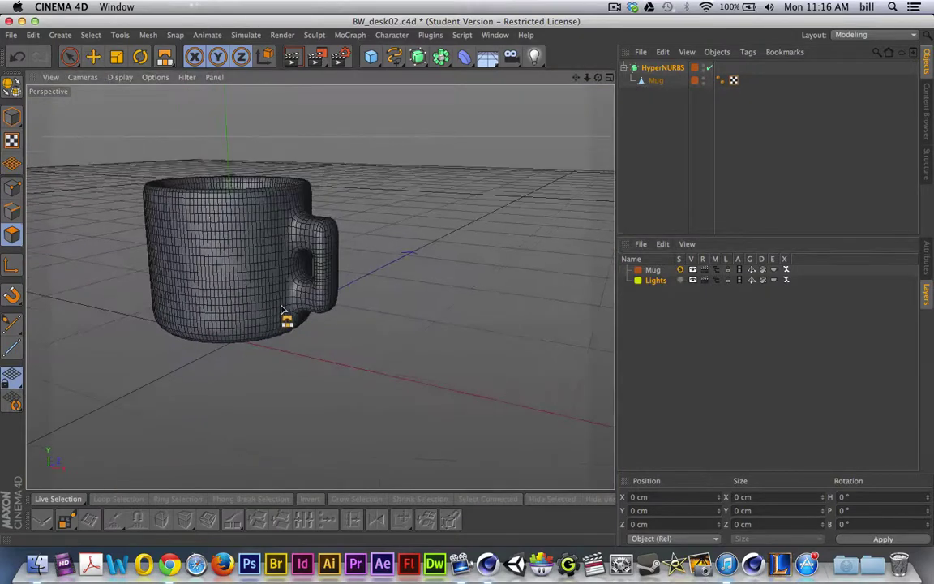
left_click(709, 68)
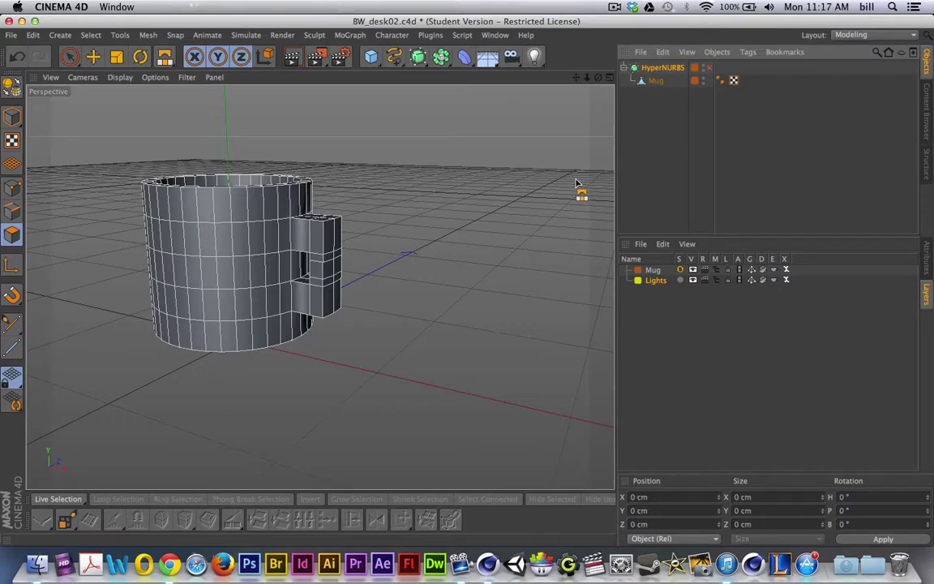
Select the Mug object and switch to Live Selection in Points mode for editing the handle
left_click(656, 80)
key("m")
key("b")
left_click_drag(417, 226, 367, 211, "alt")
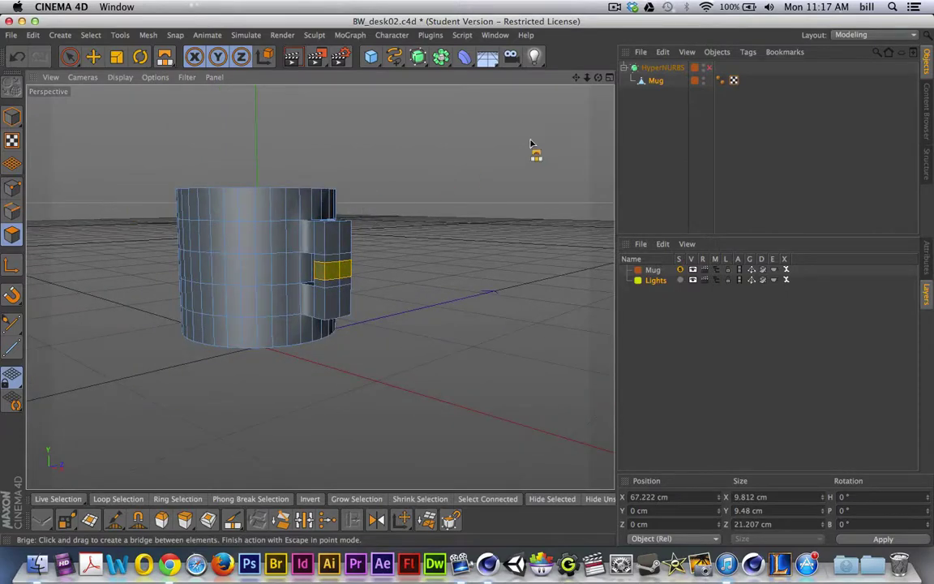
left_click_drag(199, 191, 309, 235, "alt")
scroll(328, 244, "up", 5)
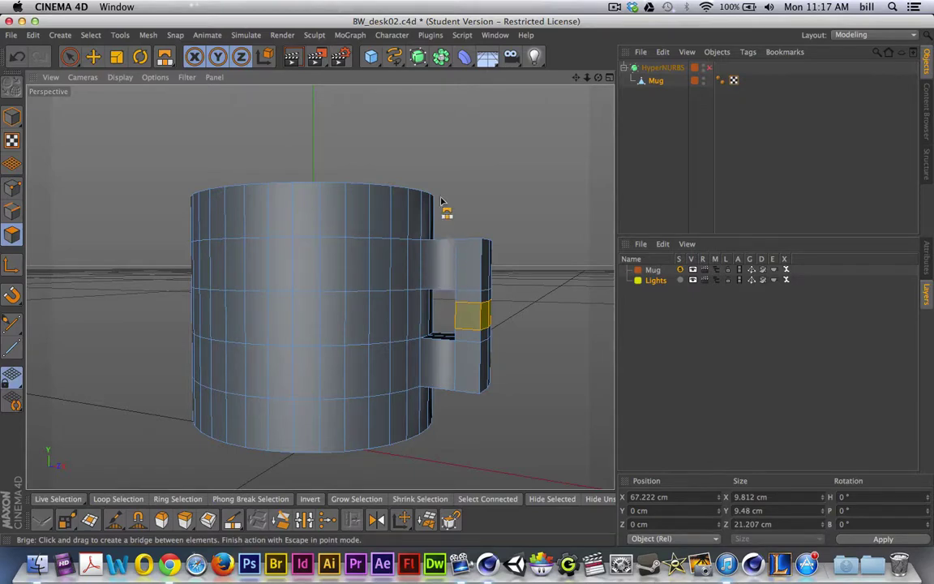
left_click(69, 57)
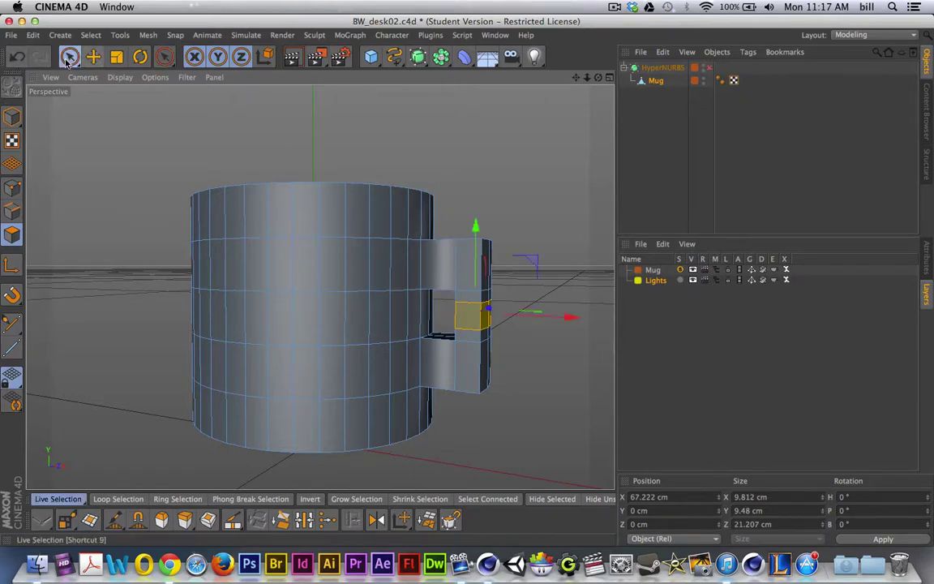
left_click(12, 188)
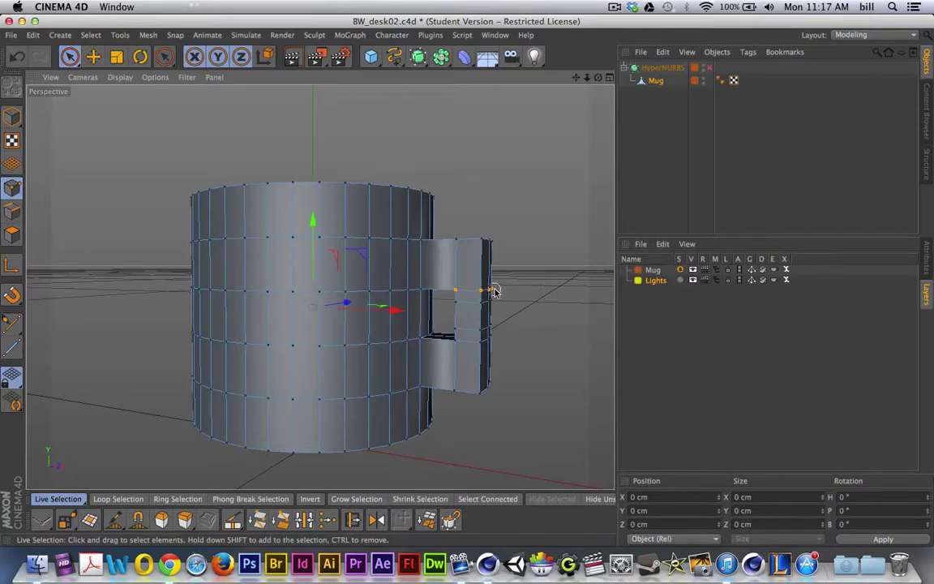
Try raising only the points along the underside of the upper handle arm to about Y 16.3 cm, and undo it
left_click_drag(458, 290, 504, 213)
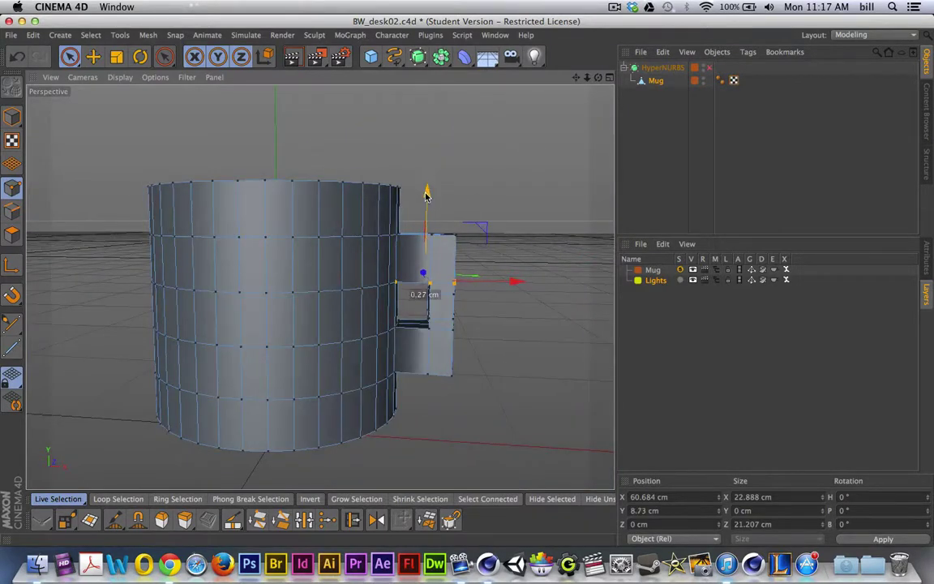
left_click_drag(439, 308, 442, 207, "alt")
left_click_drag(401, 307, 422, 392, "alt")
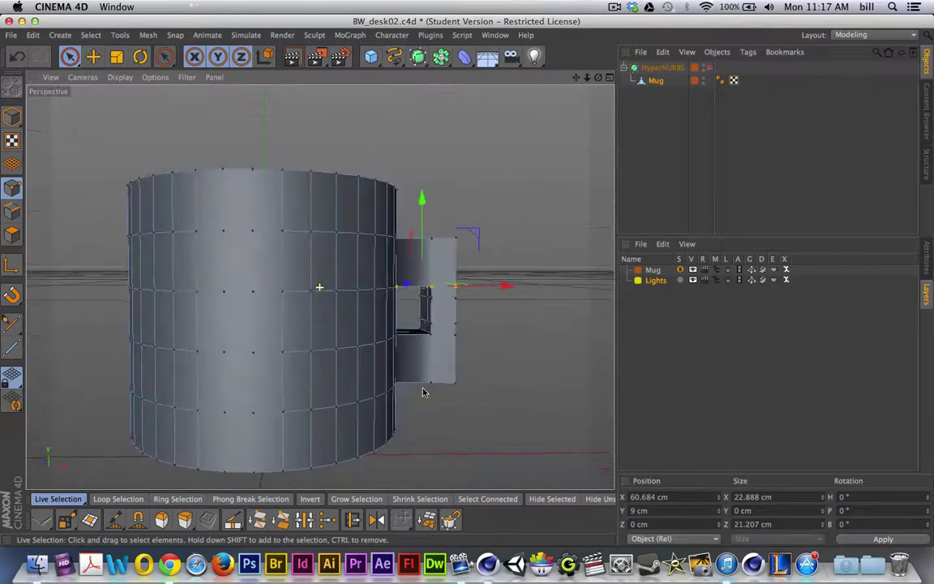
left_click_drag(430, 203, 428, 185)
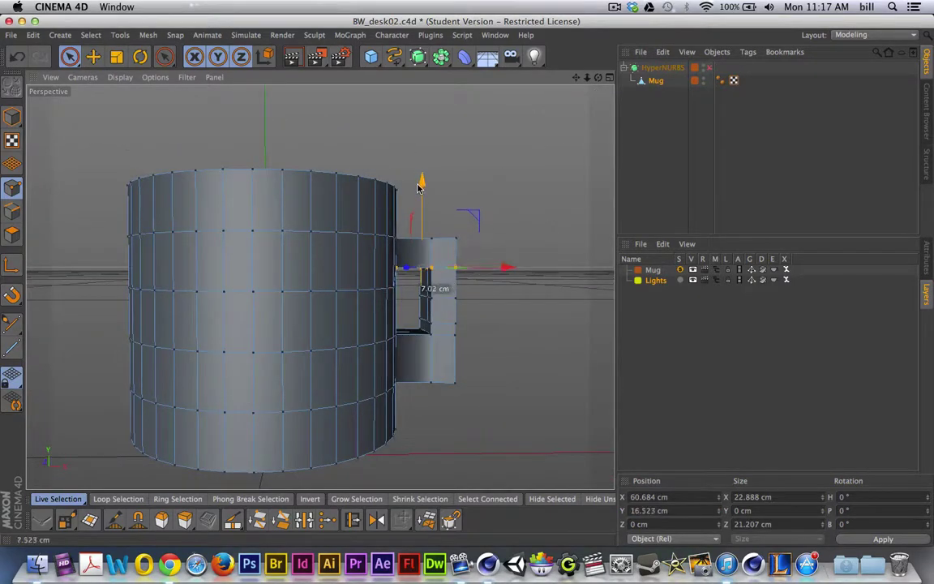
left_click_drag(420, 278, 313, 335, "alt")
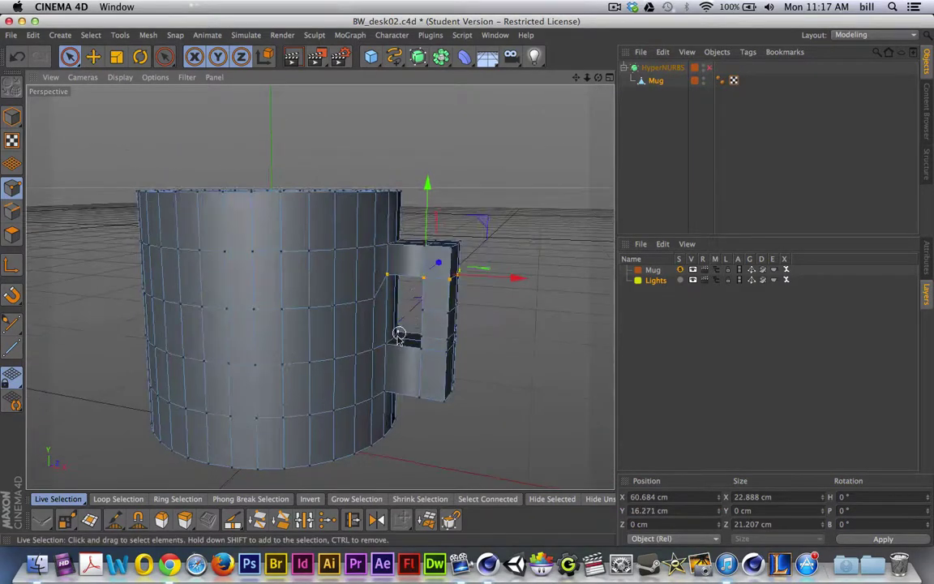
left_click_drag(395, 325, 330, 302, "alt")
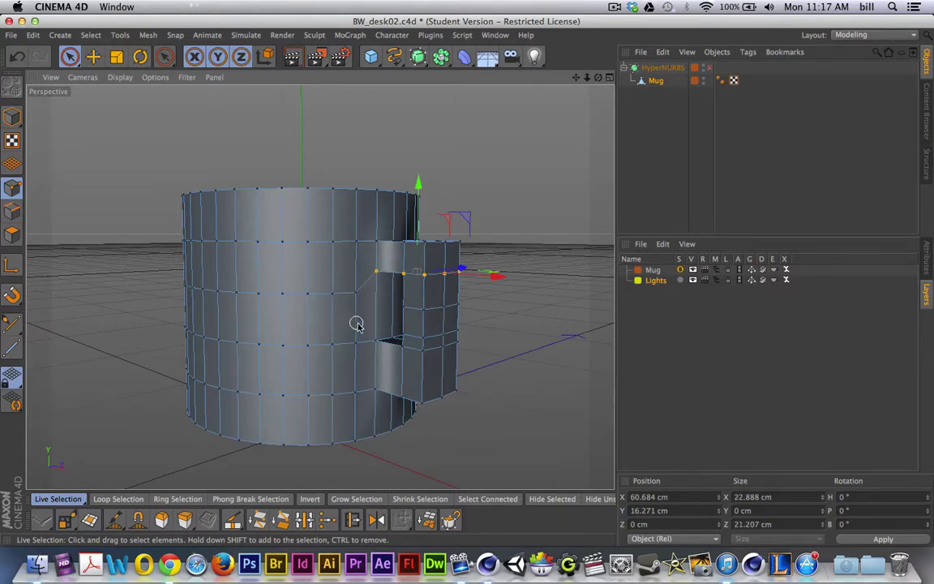
left_click_drag(361, 333, 451, 324, "alt")
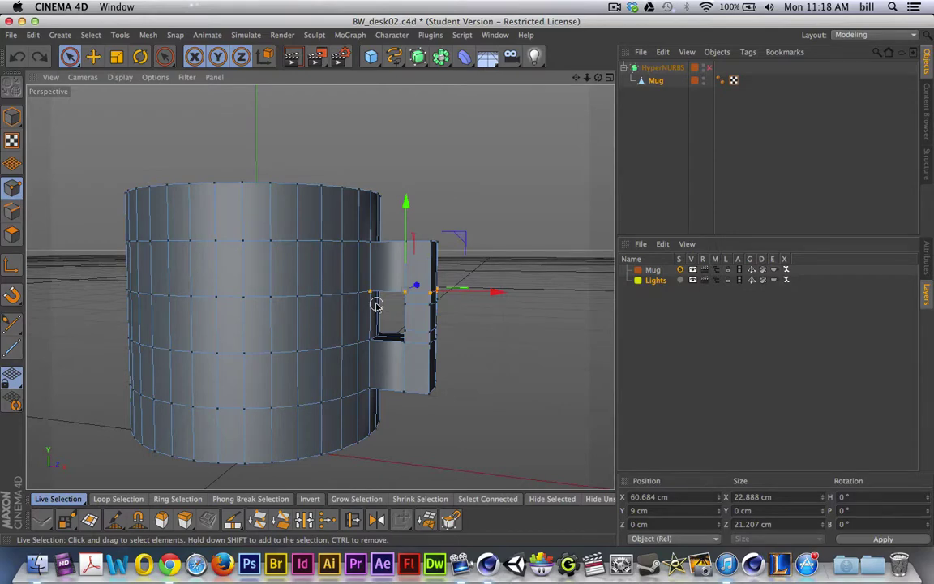
Try raising the same four upper handle points again to about Y 18.3 cm, and undo the move
left_click_drag(406, 202, 407, 180)
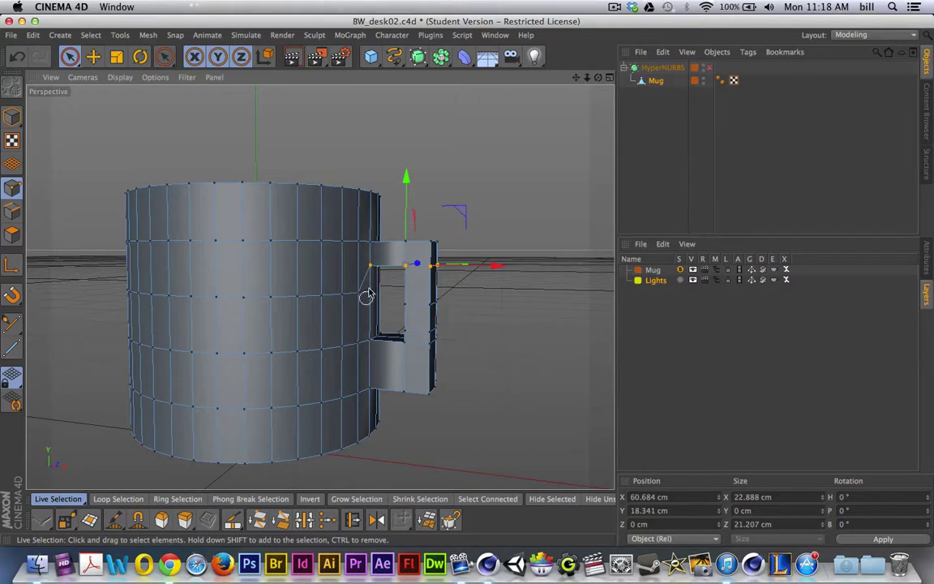
left_click_drag(369, 315, 328, 342, "alt")
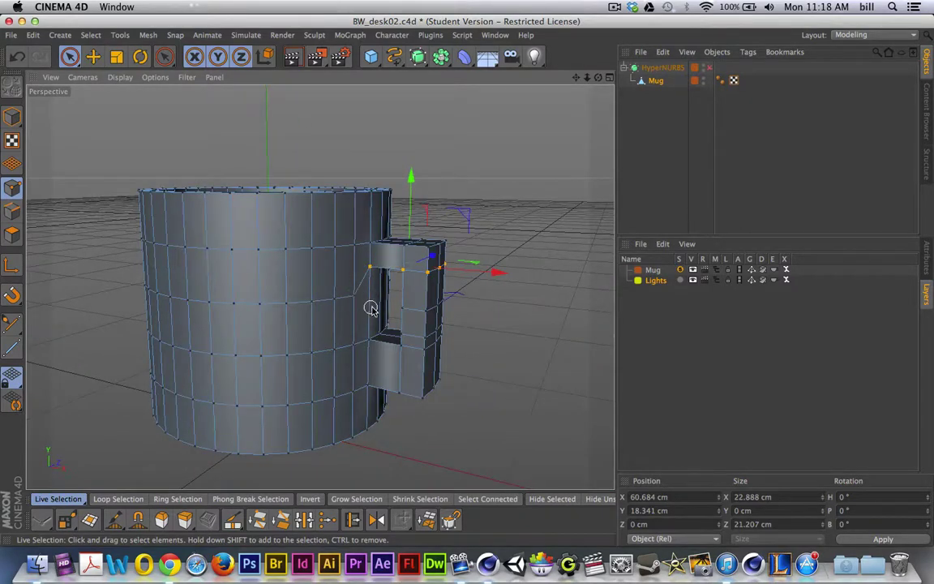
left_click_drag(371, 309, 388, 320, "alt")
left_click(420, 298)
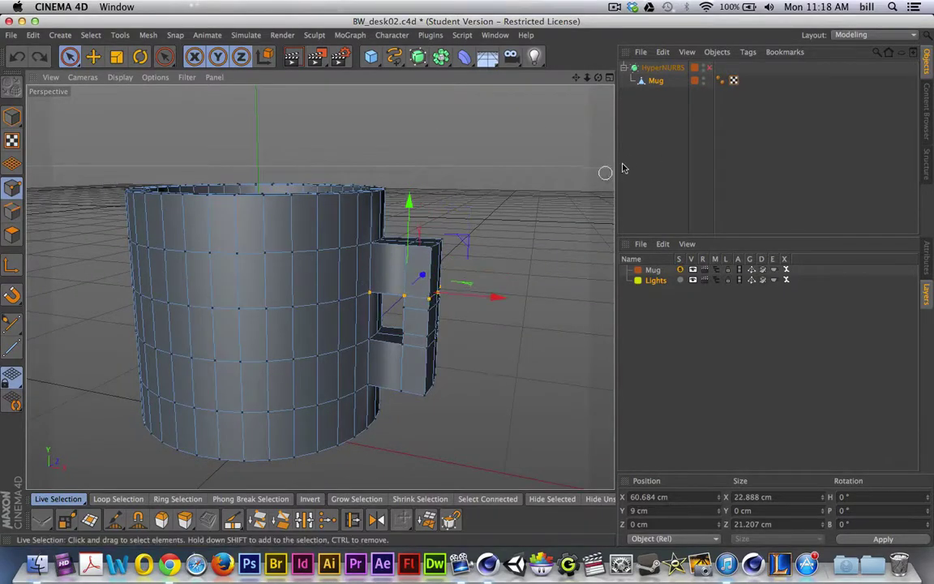
Show all four views and set the Front view's display to Lines
left_click(610, 78)
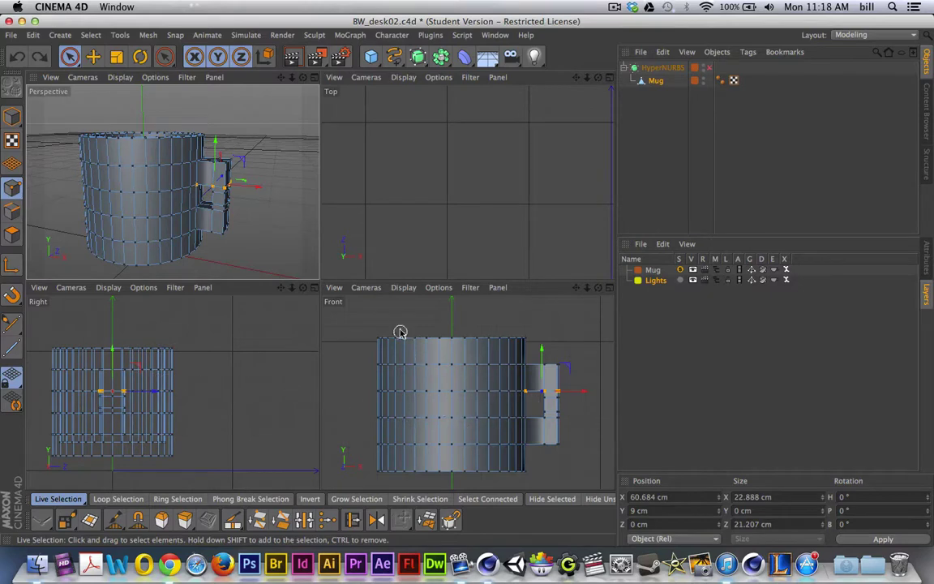
left_click(372, 290)
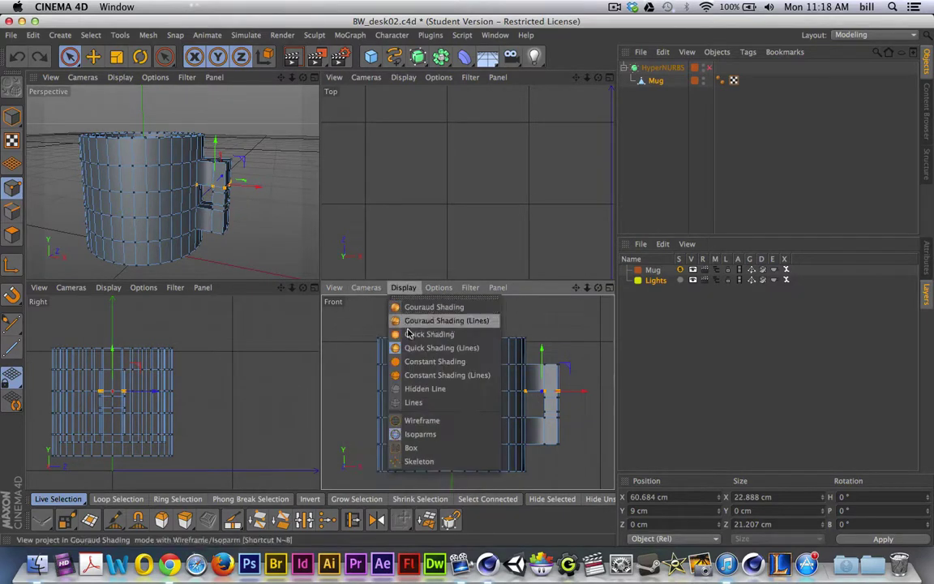
left_click(414, 402)
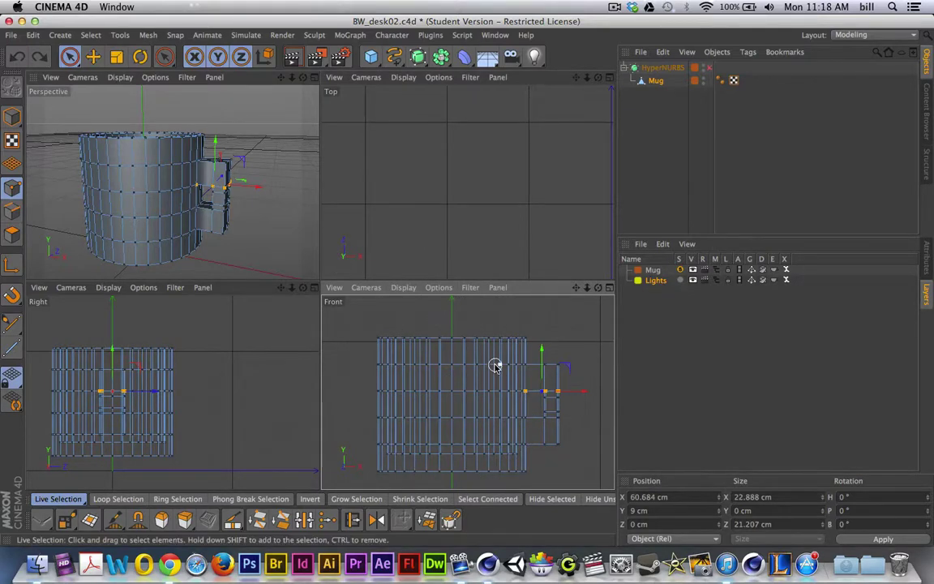
With Only Select Visible Elements off, select both point rows level with the upper handle arm and raise them to about Y 22.8 cm
left_click(70, 55)
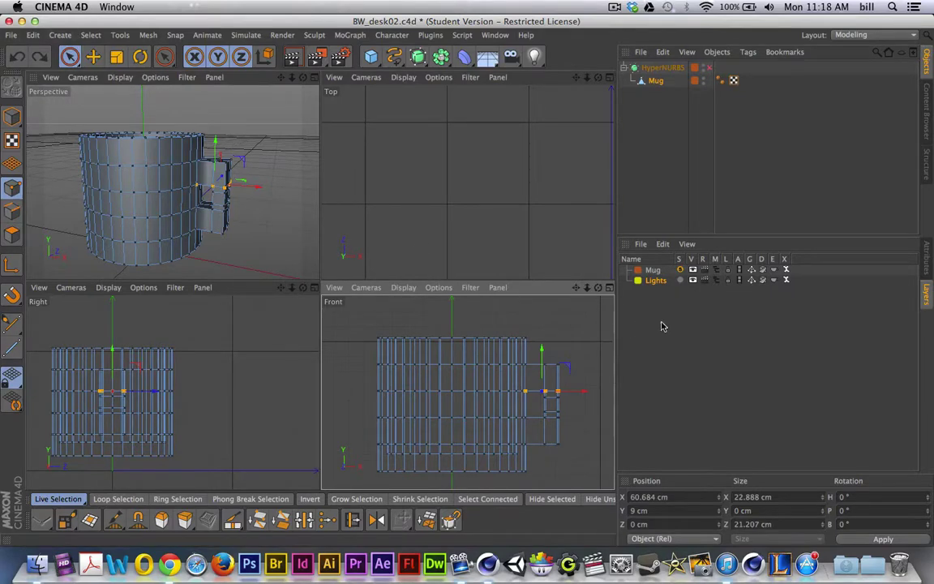
left_click(927, 257)
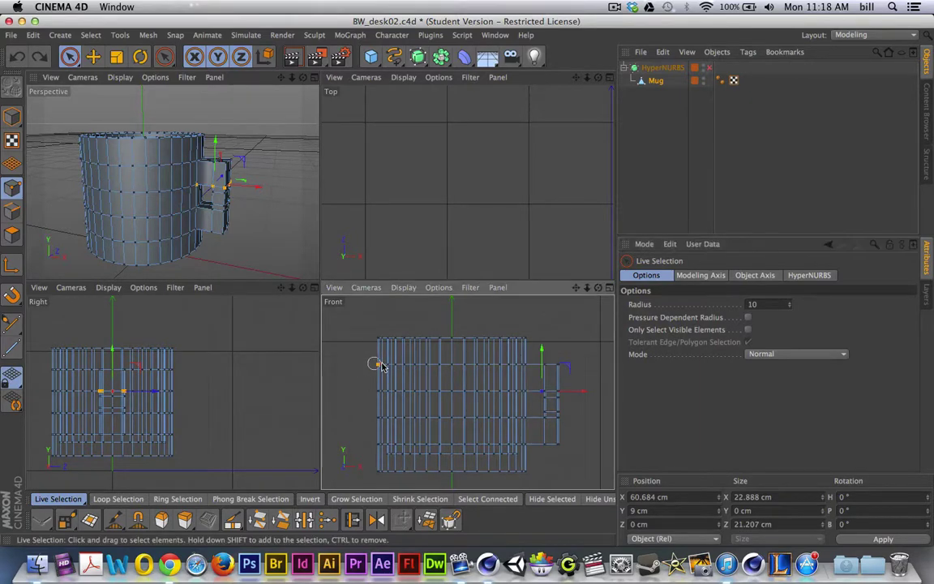
left_click_drag(378, 364, 430, 366)
left_click_drag(363, 392, 358, 362)
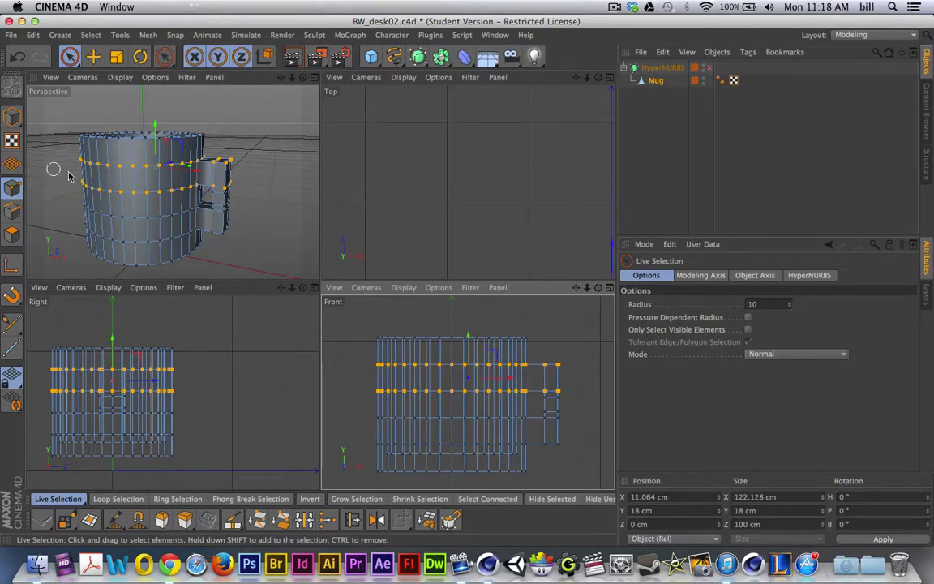
left_click_drag(56, 168, 221, 196, "alt")
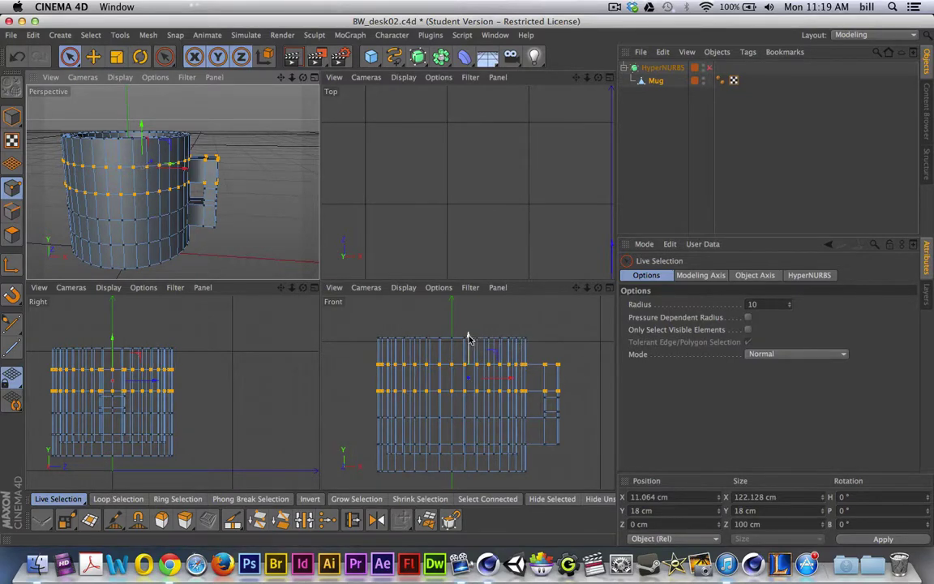
left_click_drag(468, 339, 467, 331)
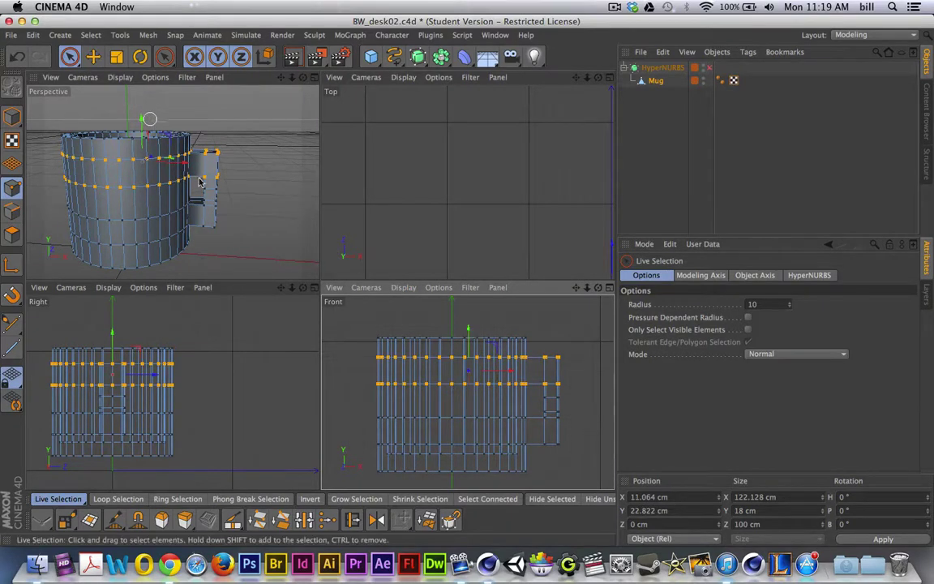
Select both point rows level with the lower handle arm, across body and handle, and lower them to about Y -24.1 cm
left_click_drag(365, 416, 484, 416)
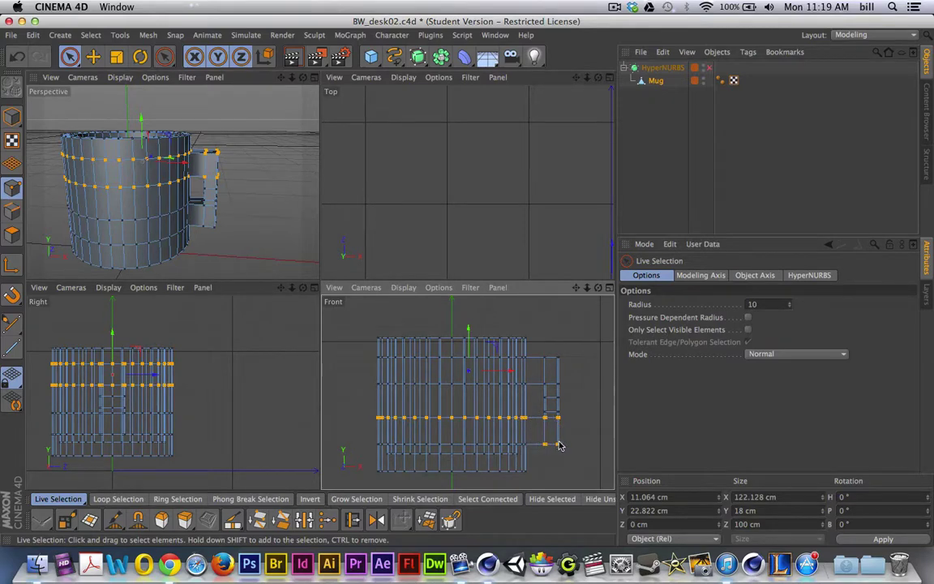
left_click_drag(499, 445, 459, 444)
left_click_drag(347, 444, 423, 427)
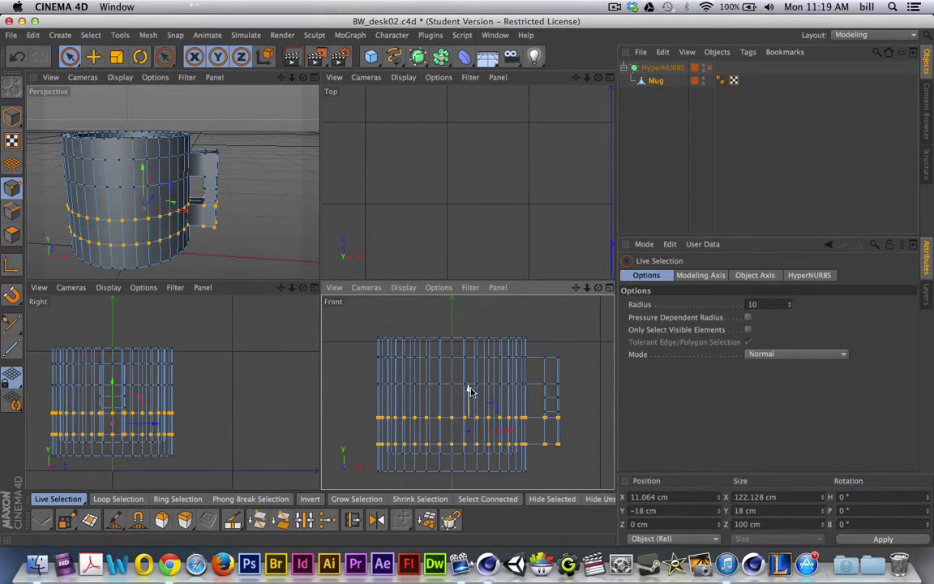
left_click_drag(467, 392, 467, 400)
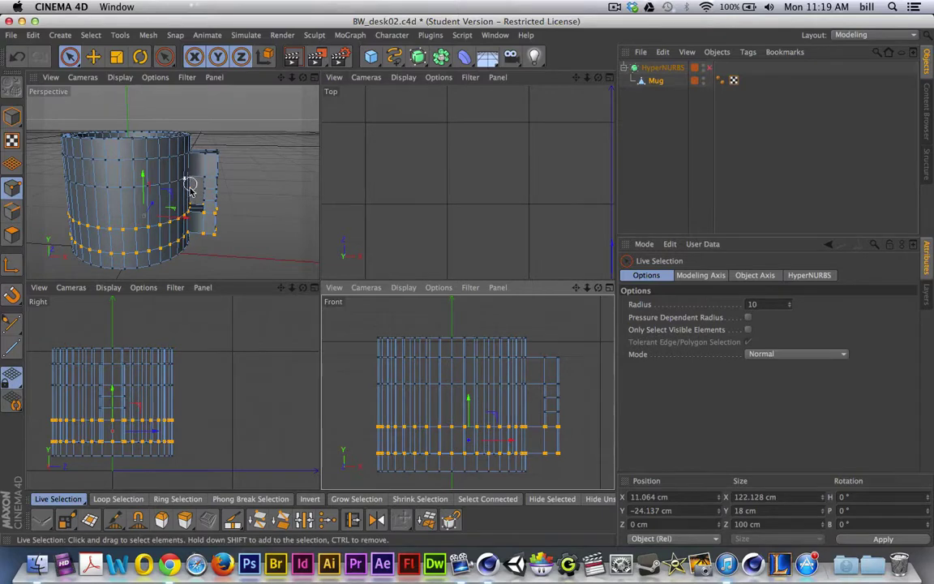
Select only the point row along the top of the lower handle arm and lower it to about Y -21.4 cm
left_click(349, 410)
left_click_drag(489, 430, 574, 429)
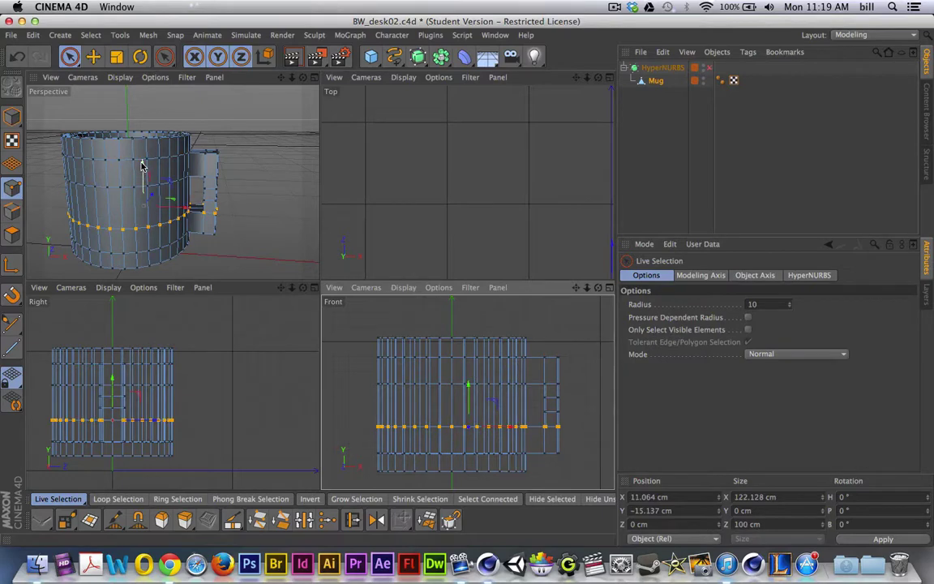
left_click_drag(142, 166, 143, 177)
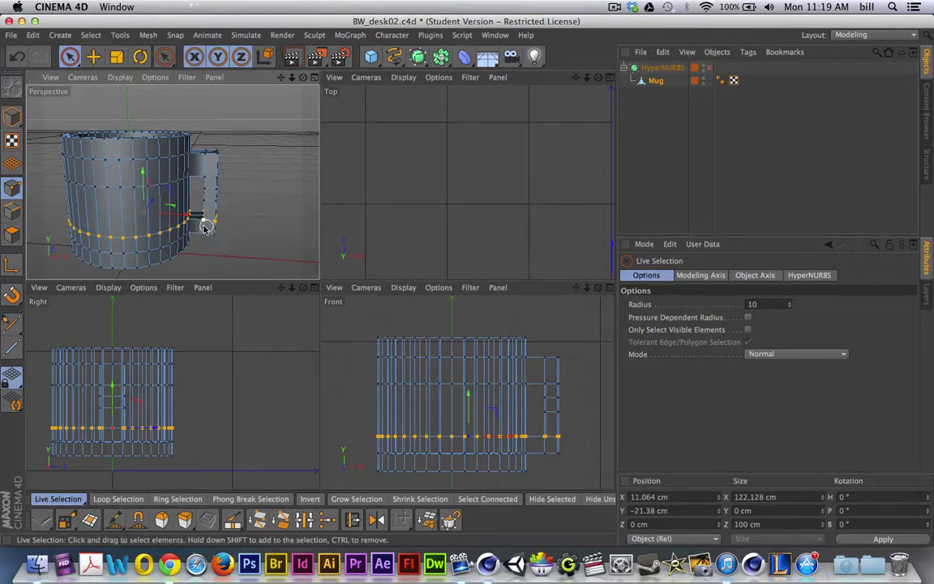
Select the point row along the underside of the upper handle arm, across body and handle, and raise it to about Y 20.8 cm
left_click_drag(205, 227, 205, 223, "alt")
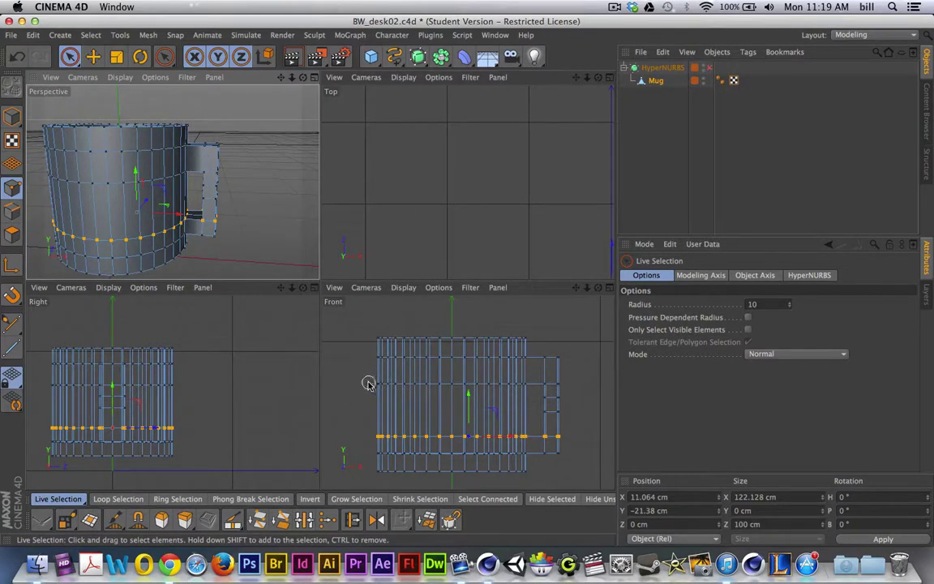
left_click_drag(375, 382, 428, 383)
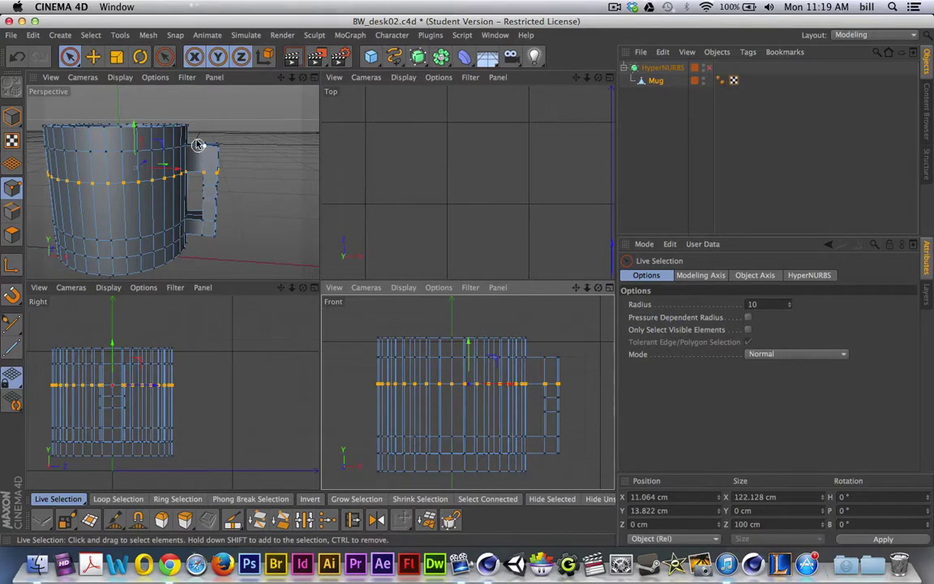
left_click_drag(135, 130, 136, 120)
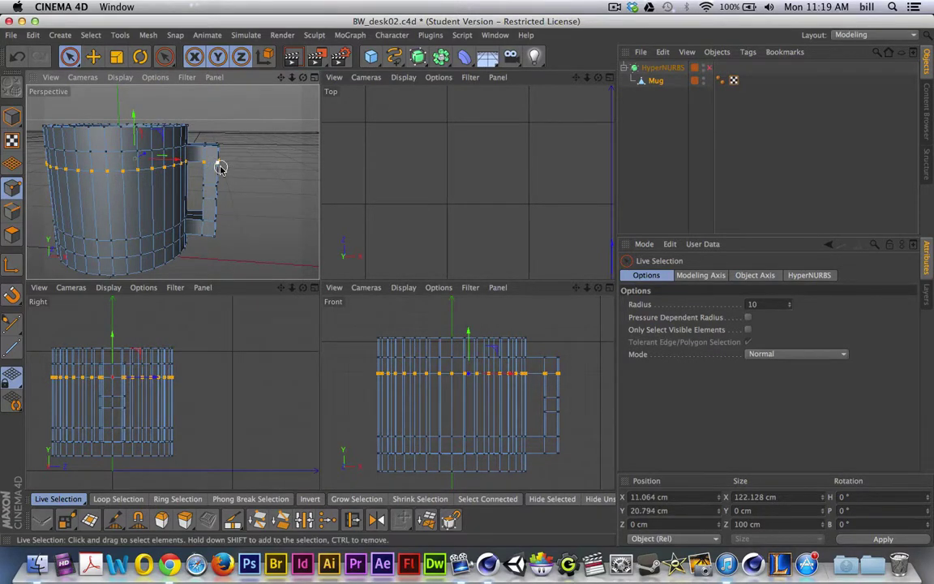
Turn on Only Select Visible Elements, clear the point selection and maximise the Perspective view
mouse_move(215, 209)
left_mouse_down("alt")
mouse_move(157, 240)
mouse_move(219, 213)
left_mouse_up("alt")
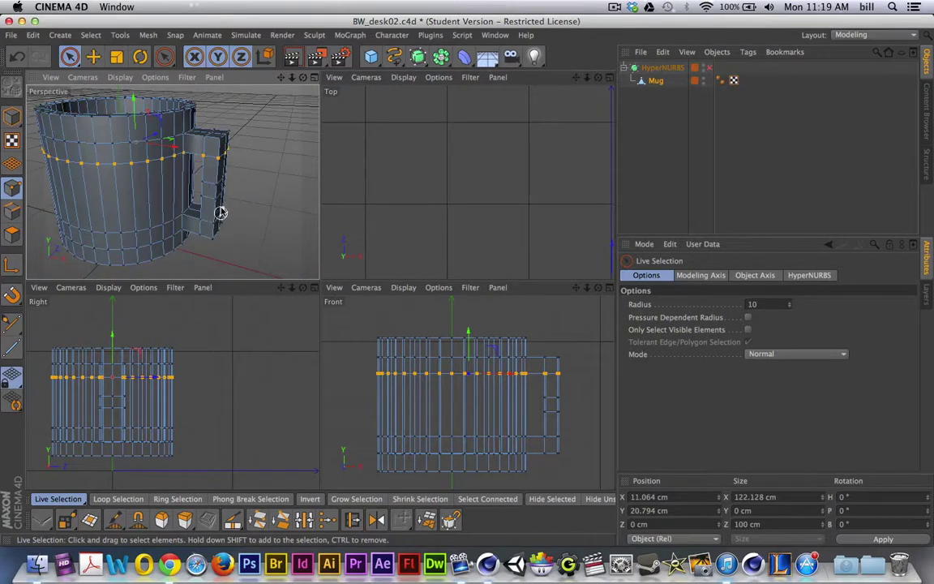
left_click(748, 330)
left_click(253, 158)
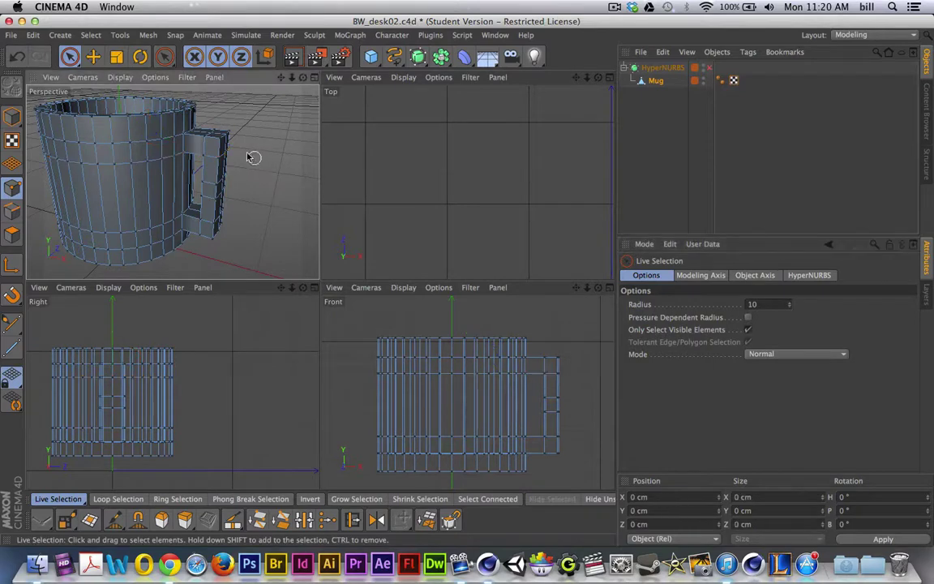
left_click(315, 77)
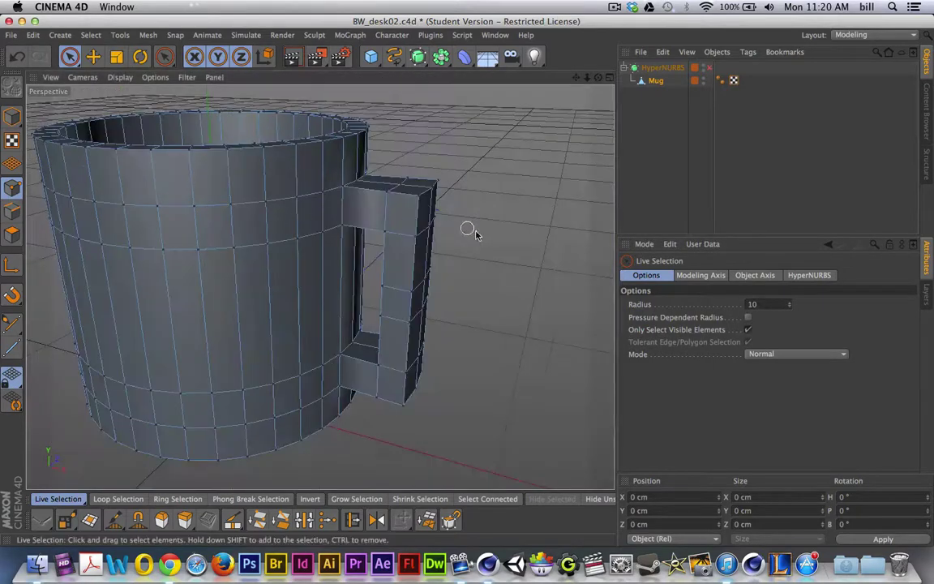
Select the three points along the handle's outer top edge and move them down and slightly inward to about X 70.9 cm, Y 27.5 cm
left_click(431, 194)
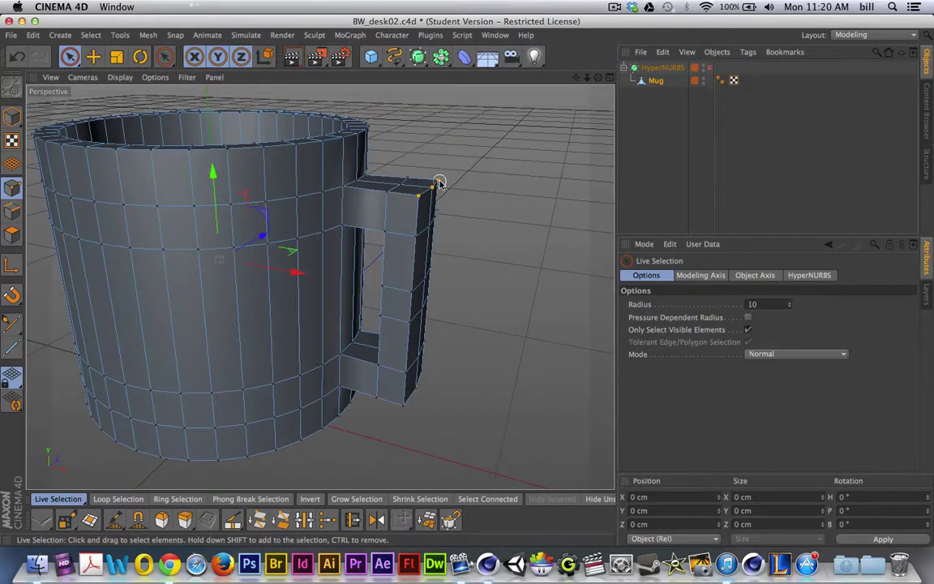
left_click_drag(463, 323, 494, 271, "alt")
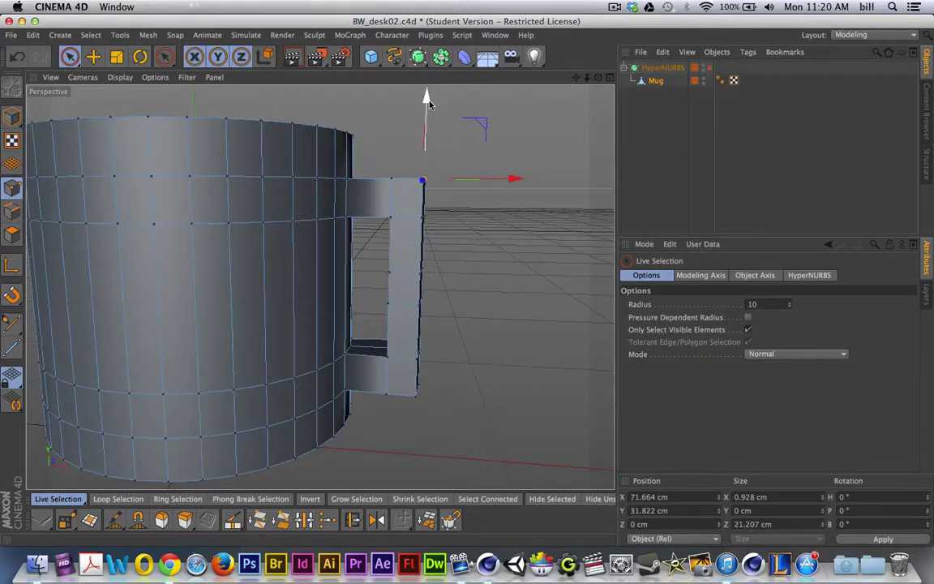
left_click_drag(428, 102, 428, 114)
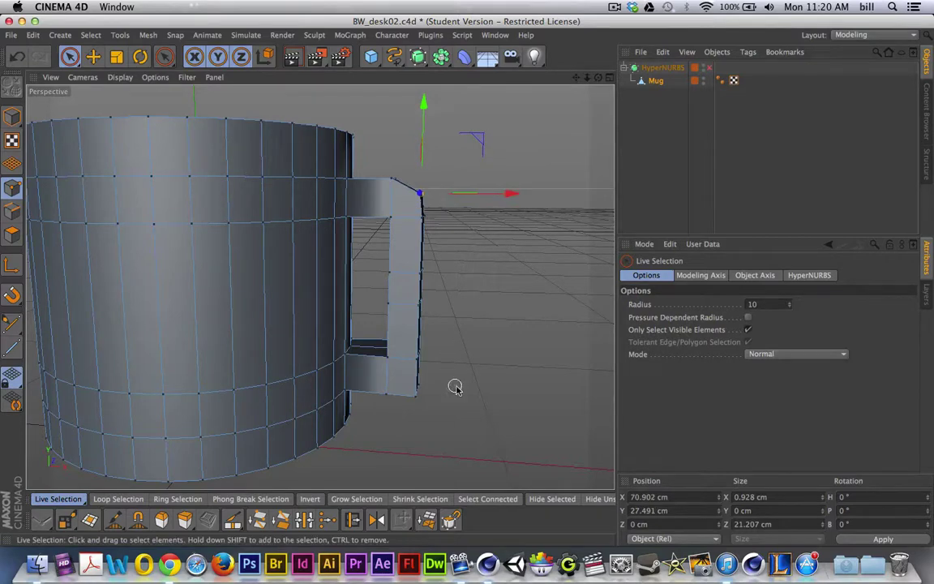
Select the points along the handle's outer bottom edge, raise them to about Y -28.3 cm, and deselect them
left_click(410, 409)
left_click_drag(454, 412, 419, 308, "alt")
left_click(415, 399)
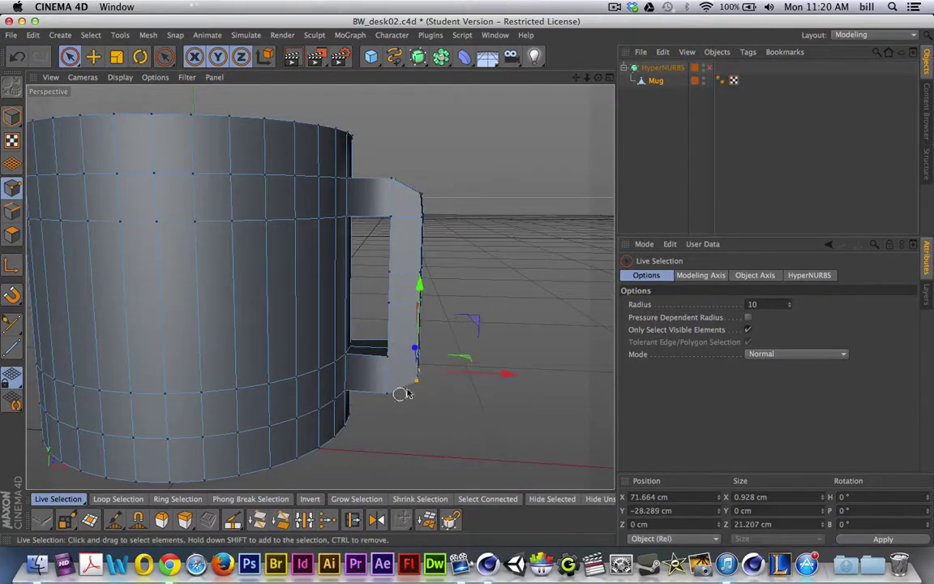
left_click(484, 306)
Loop-select the two point loops around the middle of the handle's grip and move them outward to about X 70.3 cm
left_click_drag(485, 306, 420, 302, "alt")
key("u")
key("l")
left_click(417, 293)
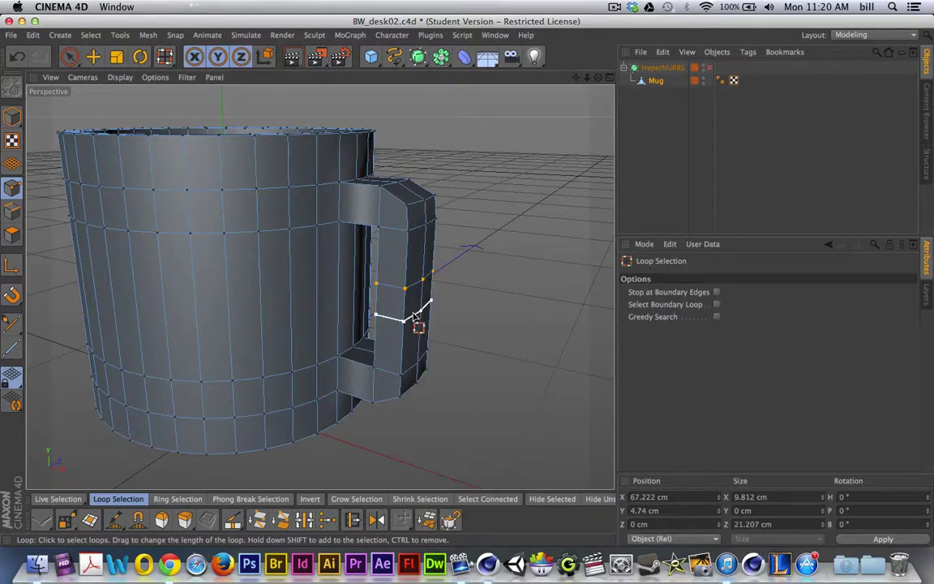
left_click(416, 315, "shift")
left_click_drag(415, 314, 485, 324, "alt")
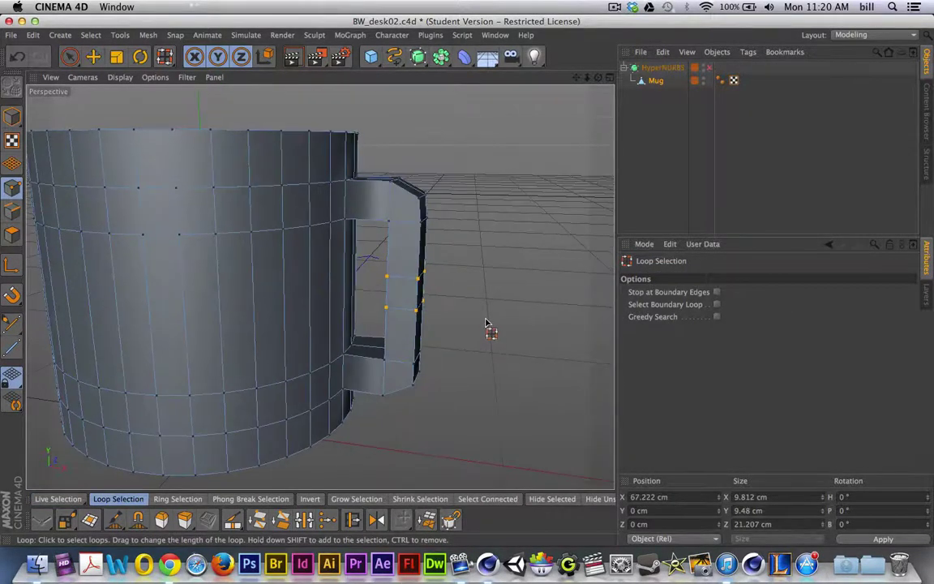
key("e")
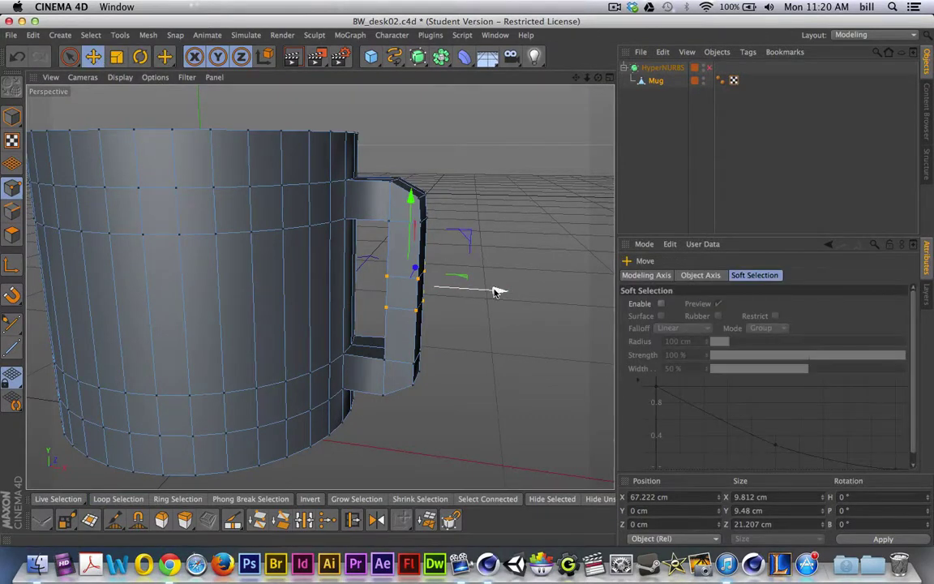
left_click_drag(497, 292, 505, 292)
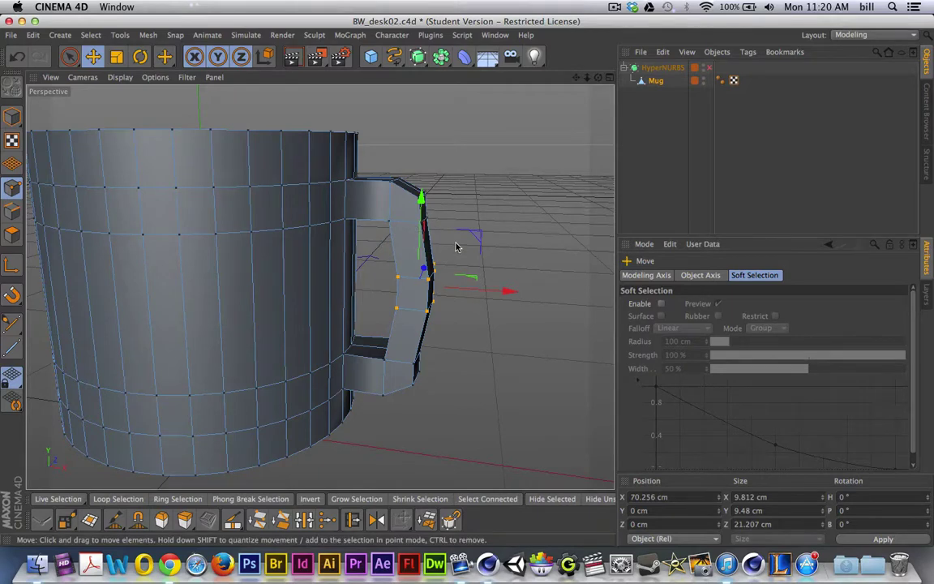
Select the outer handle points level with the inner edges of both arms and move them outward to about X 72.2 cm
left_click_drag(456, 246, 456, 243, "alt")
left_click(444, 216)
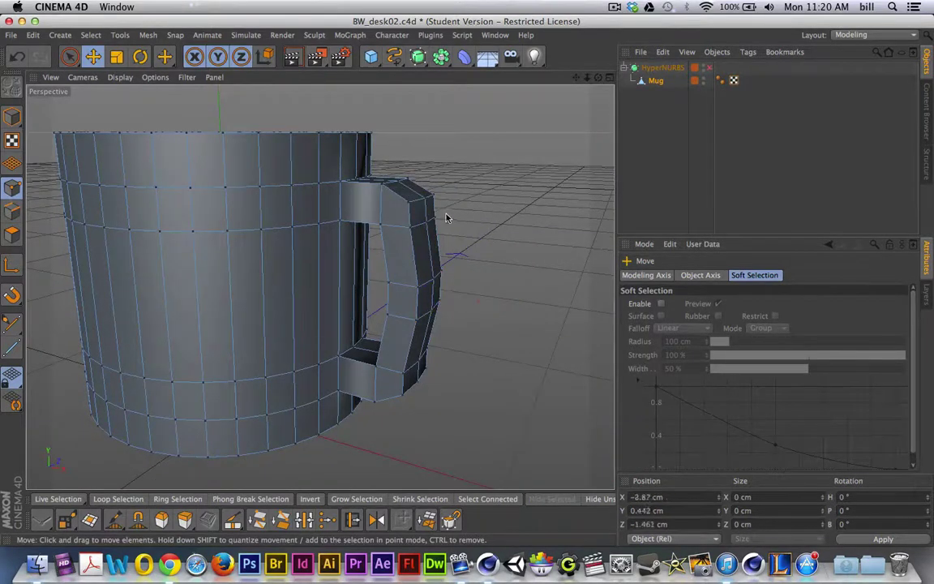
left_click(69, 56)
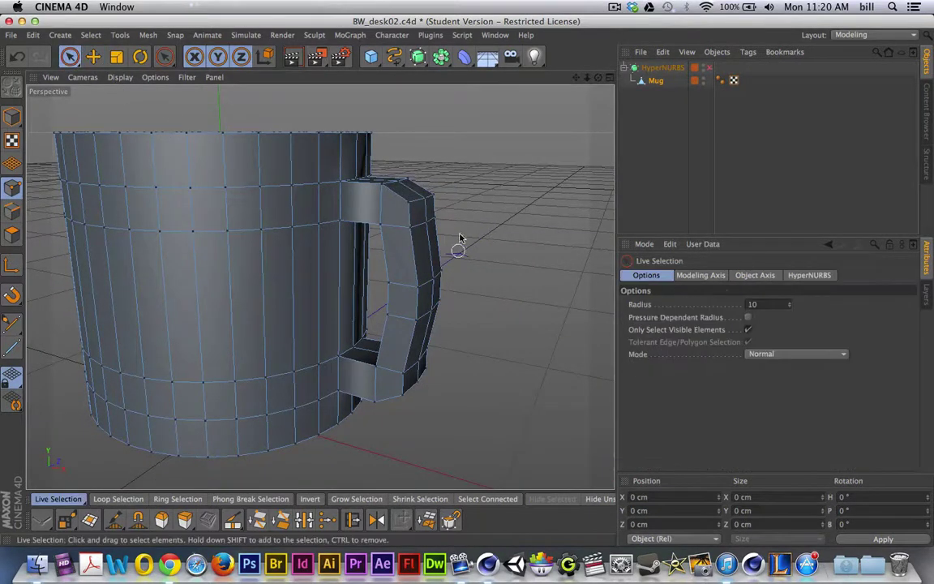
left_click_drag(445, 213, 500, 218, "alt")
left_click(417, 216)
left_click_drag(468, 367, 538, 334, "alt")
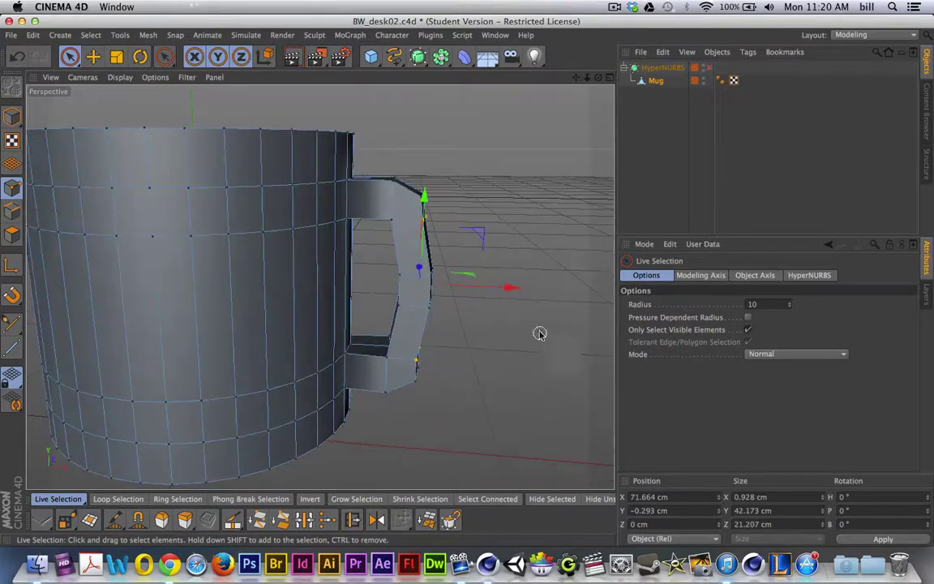
left_click_drag(511, 288, 516, 290)
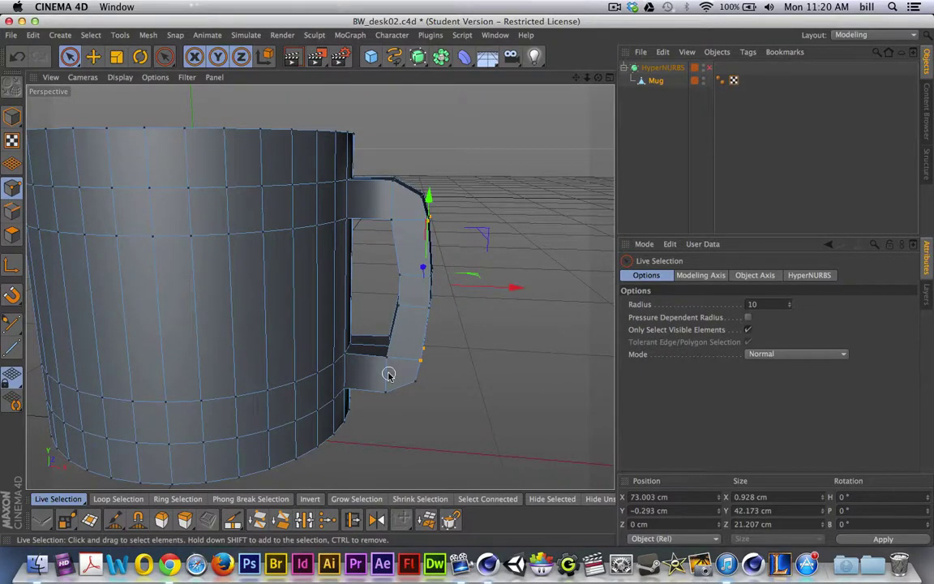
mouse_move(392, 378)
left_mouse_down("alt")
mouse_move(492, 396)
mouse_move(492, 380)
mouse_move(389, 388)
left_mouse_up("alt")
Enable the HyperNURBS smoothing again and examine the mug's rounded handle from several angles
left_click(709, 67)
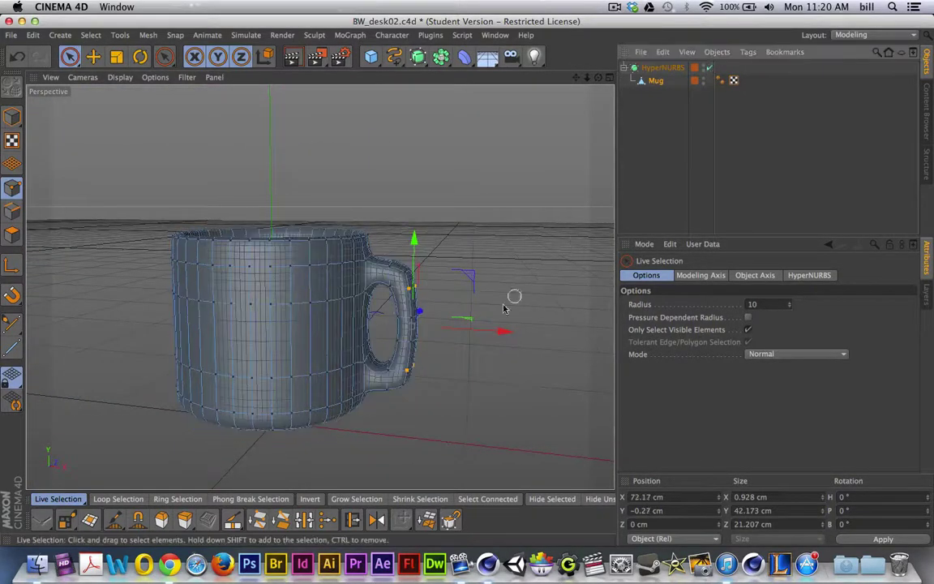
left_click_drag(511, 298, 326, 244, "alt")
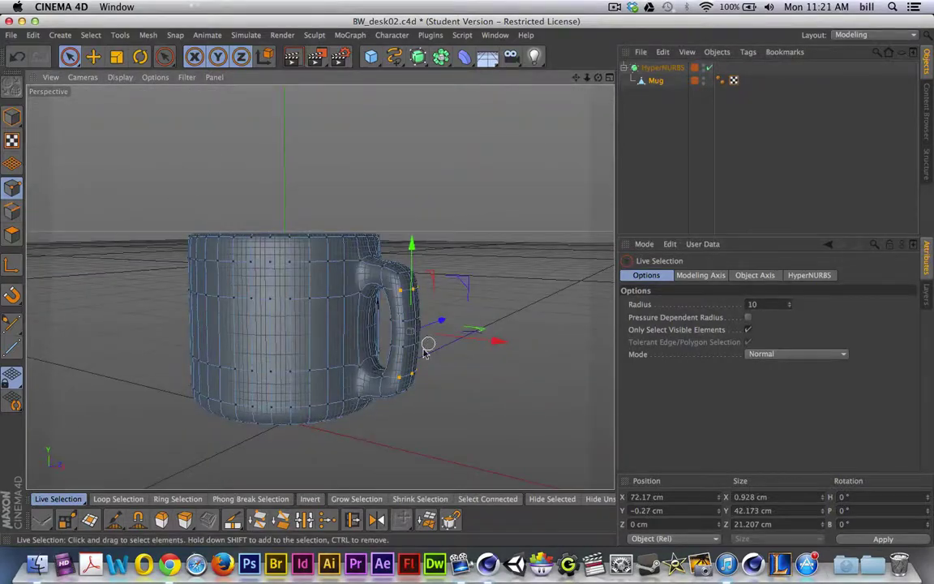
left_click_drag(383, 400, 445, 429, "alt")
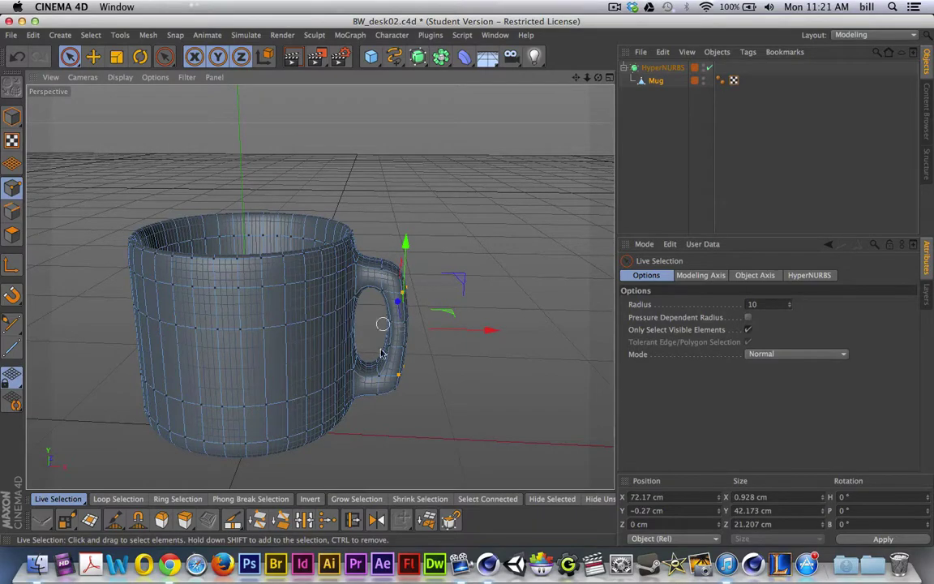
left_click_drag(407, 382, 459, 394, "alt")
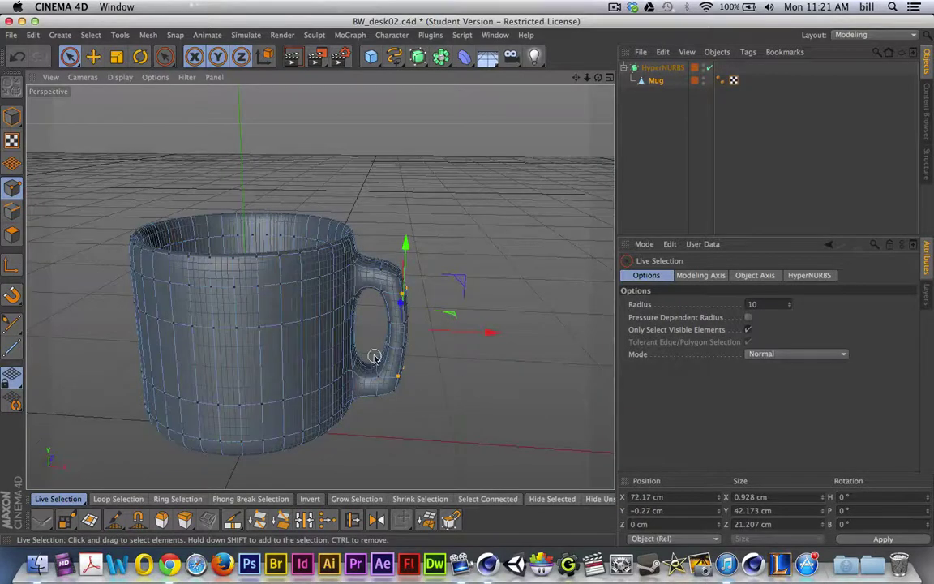